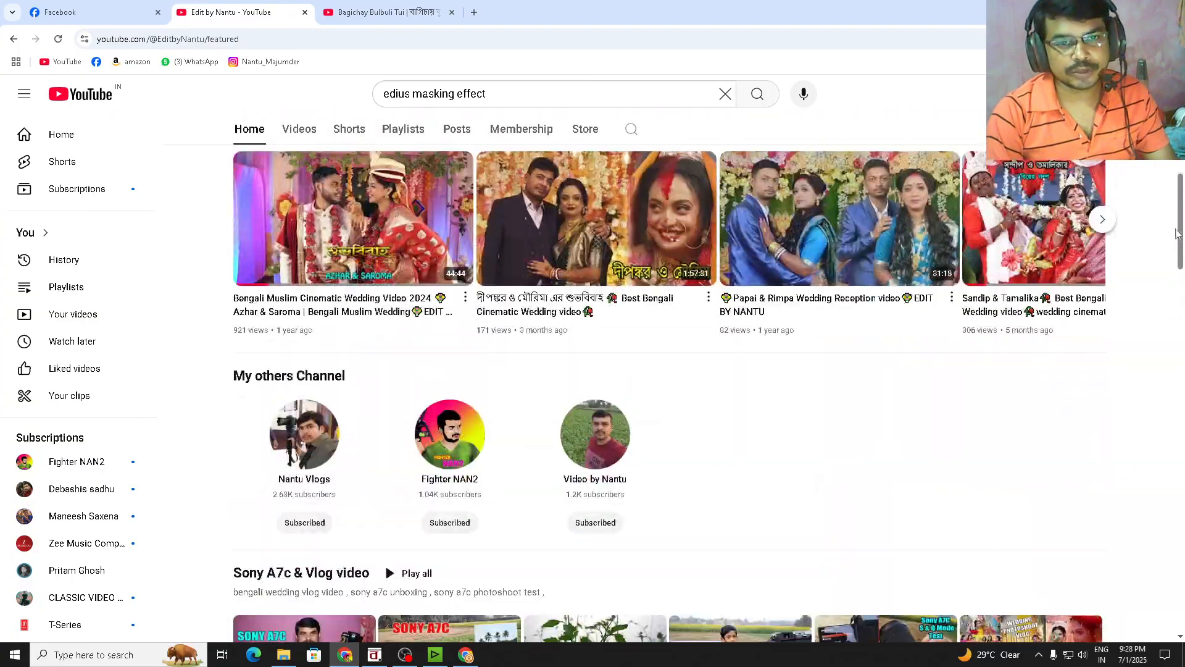
# Play a short excerpt of the Bagichay Bulbuli Tui wedding video and pause it on the mirrored-dancer shot
pyautogui.click(383, 13)
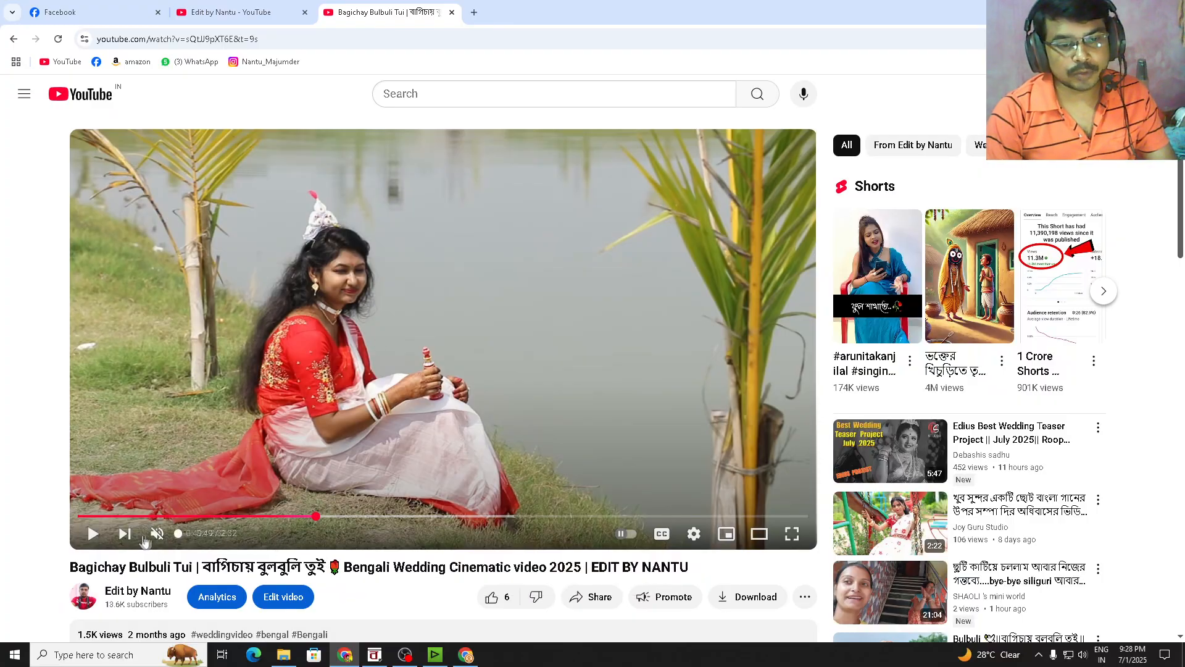
pyautogui.click(92, 535)
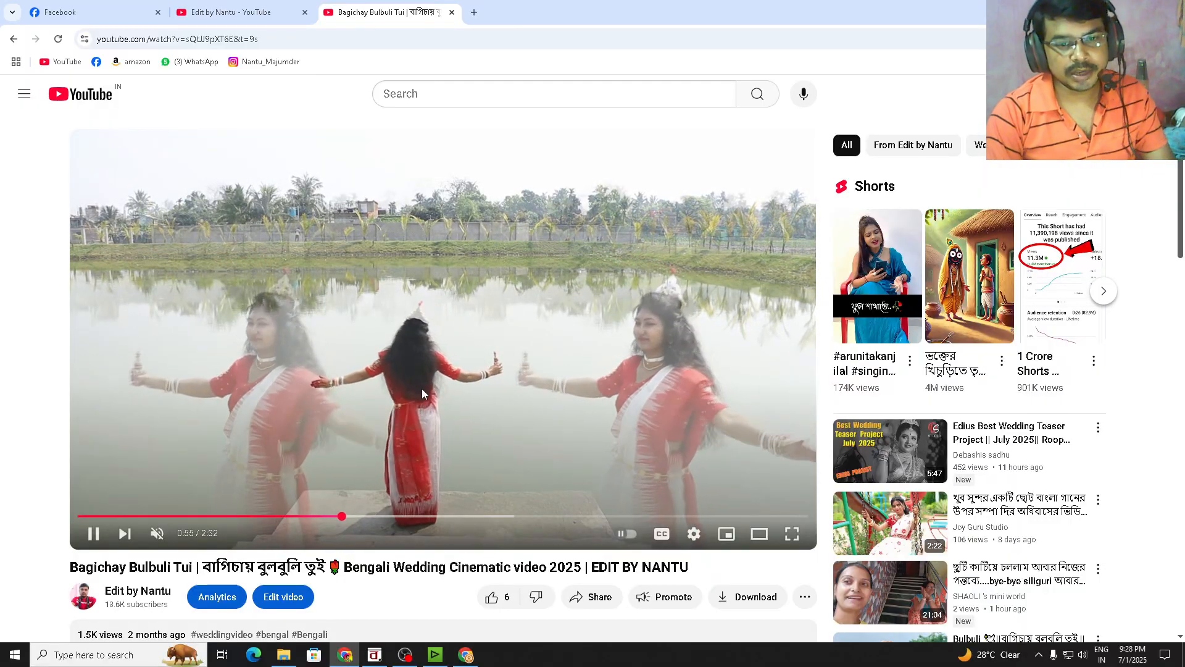
pyautogui.press('space')
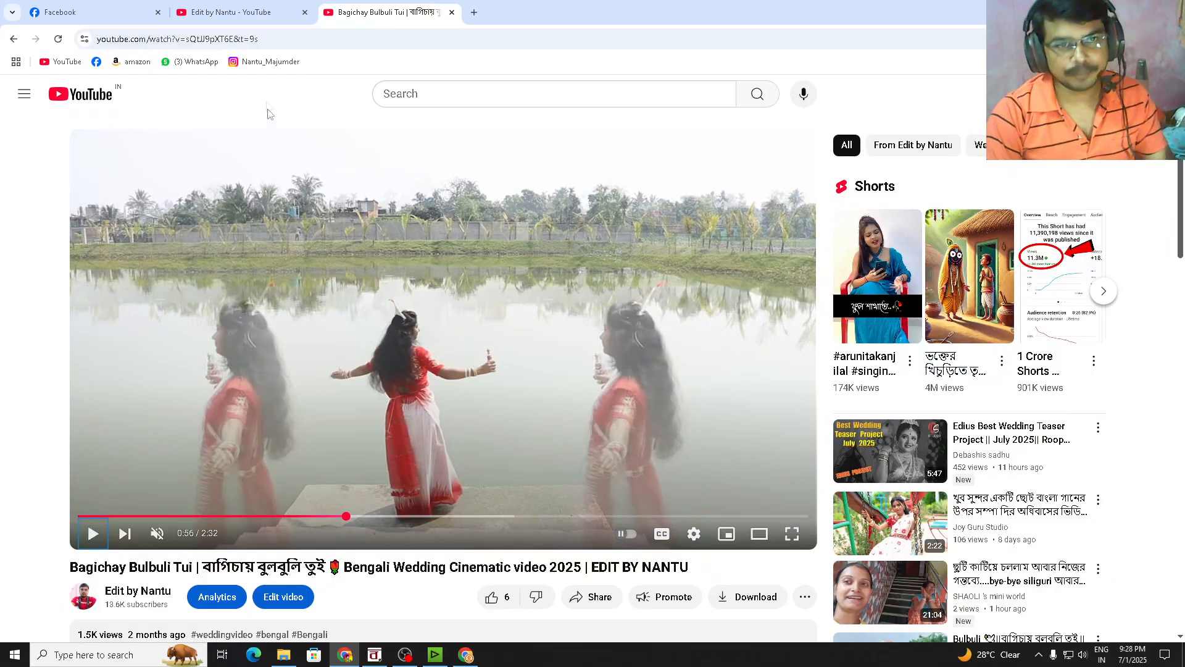
# Look through the Edit by Nantu channel page, including its "Edius cinematic Edit project" videos
pyautogui.click(244, 13)
pyautogui.moveTo(1181, 221); pyautogui.dragTo(1178, 312)
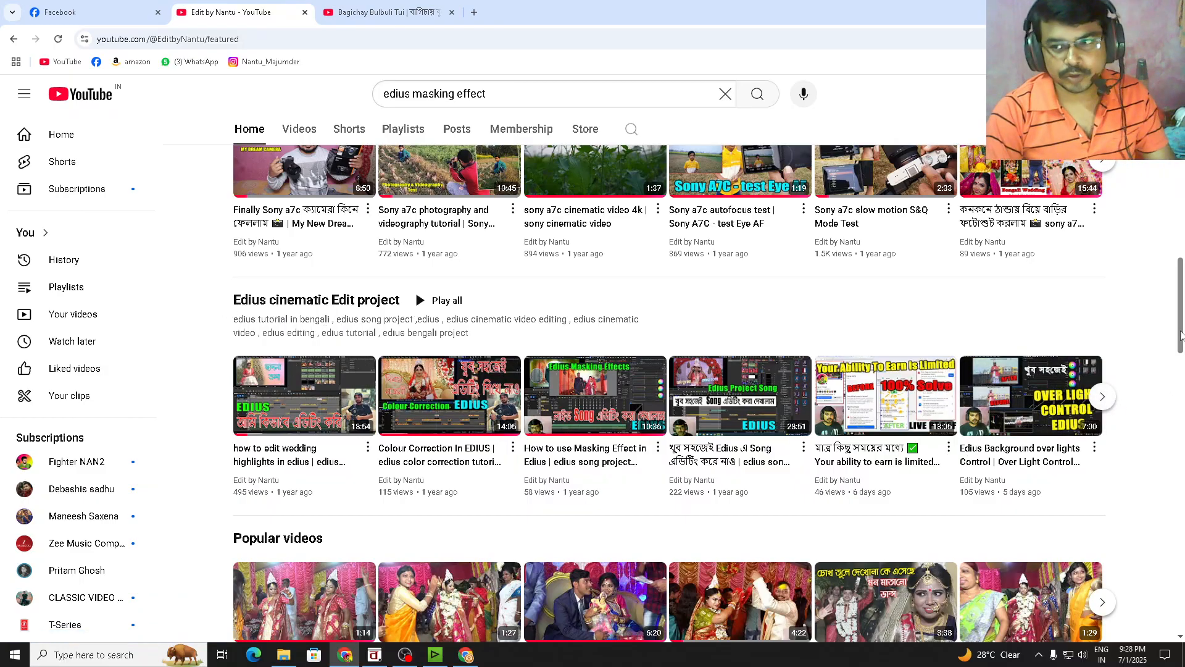
pyautogui.scroll(6, 1167, 370)
pyautogui.scroll(-4, 1163, 291)
pyautogui.scroll(10, 1164, 290)
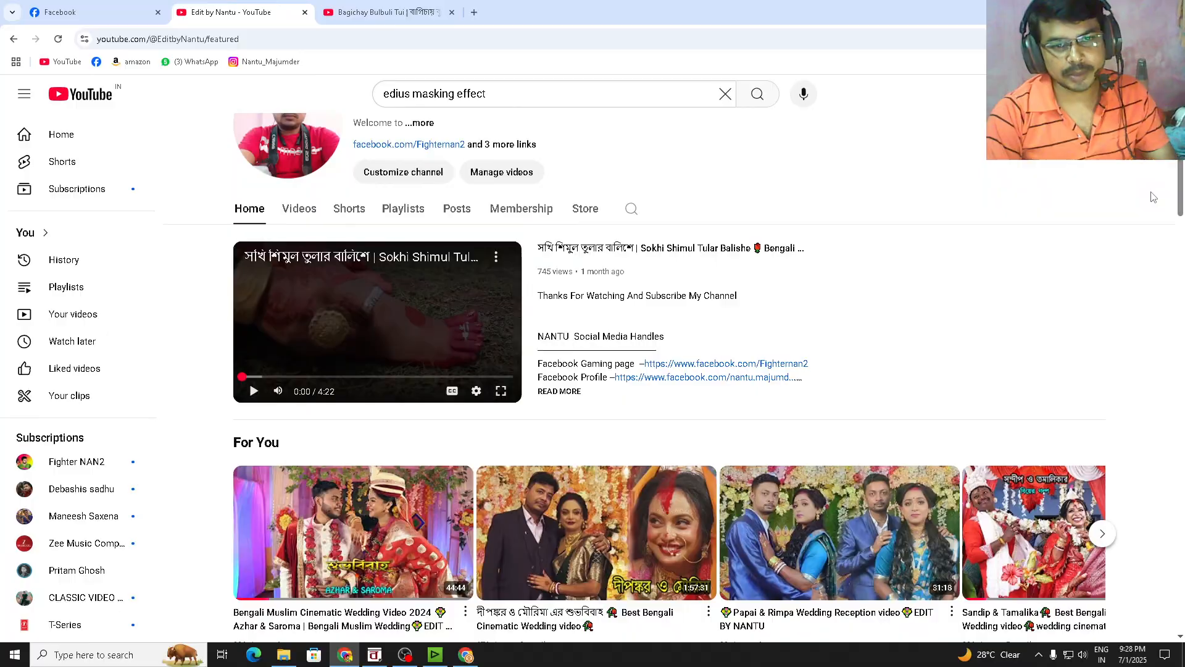
pyautogui.scroll(-3, 1151, 232)
pyautogui.scroll(-10, 1151, 232)
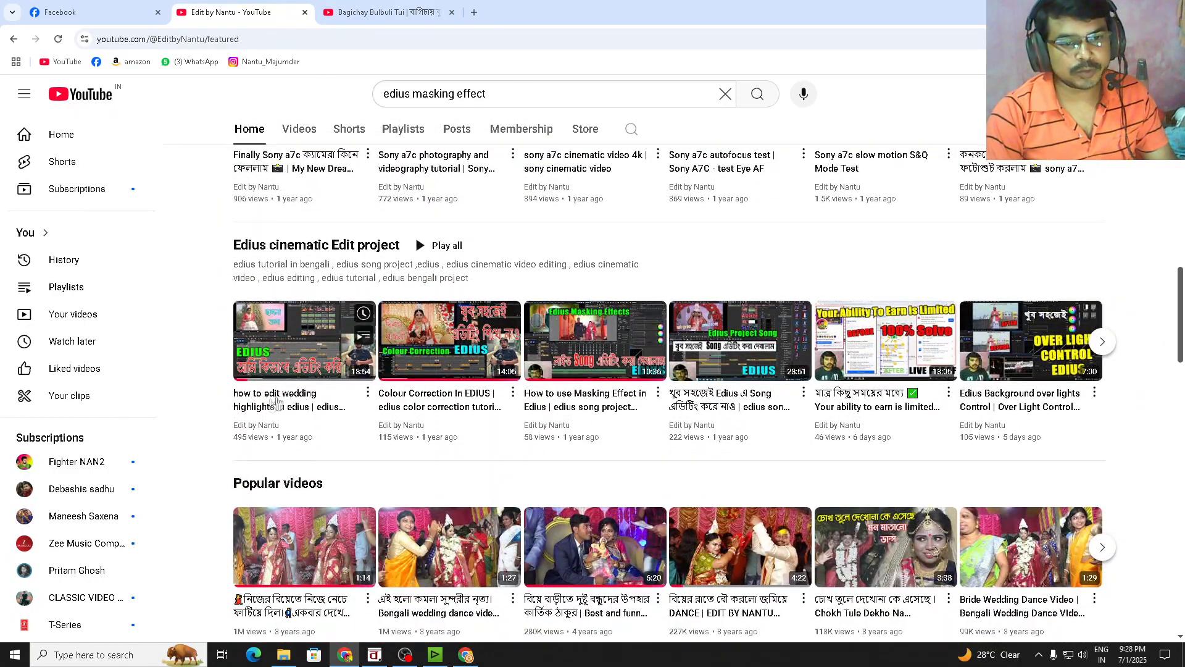
pyautogui.scroll(12, 1181, 321)
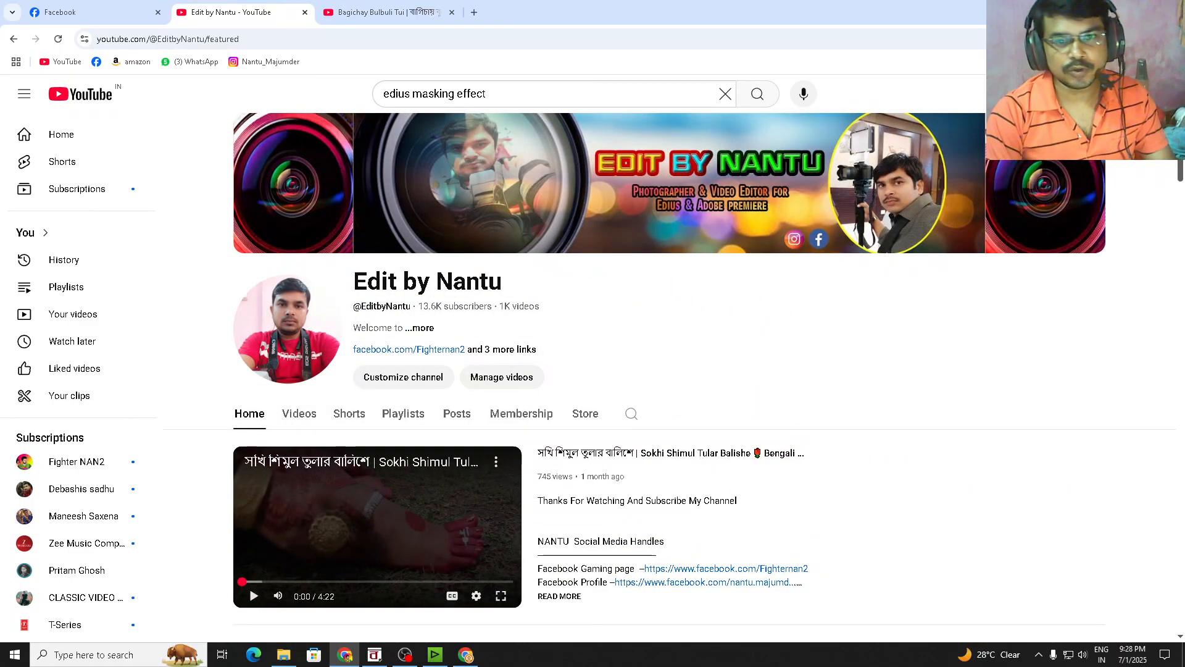
# Look over the Facebook profile page and its featured video post, and switch to the EDIUS project
pyautogui.click(1114, 9)
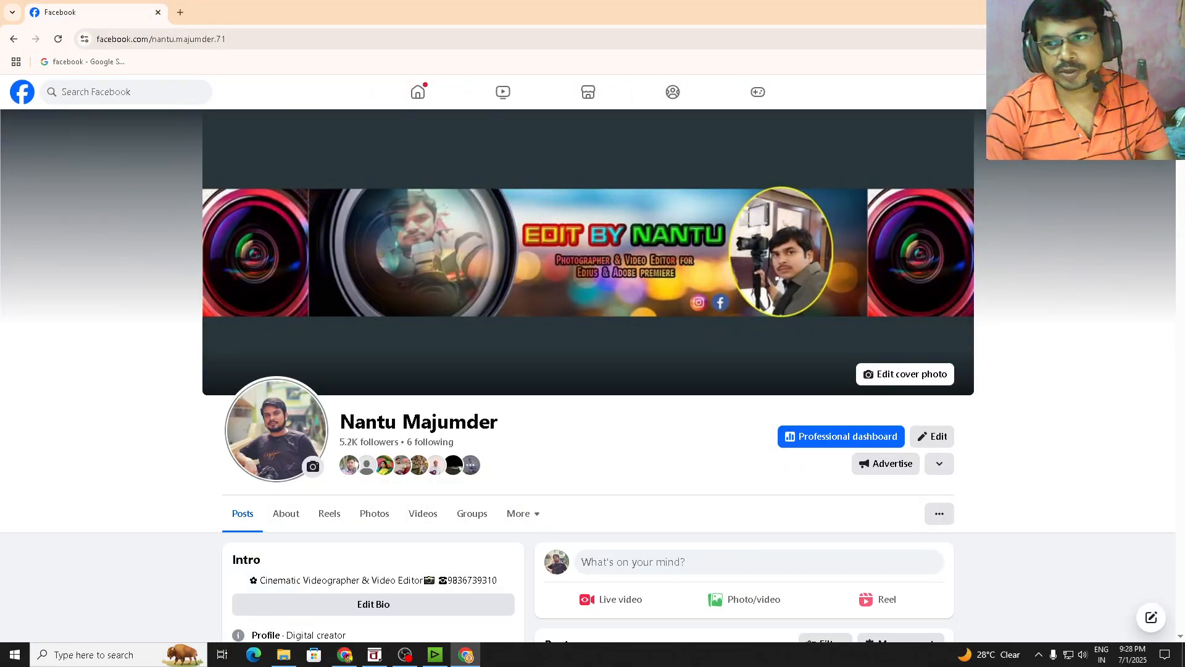
pyautogui.scroll(-10, 1178, 163)
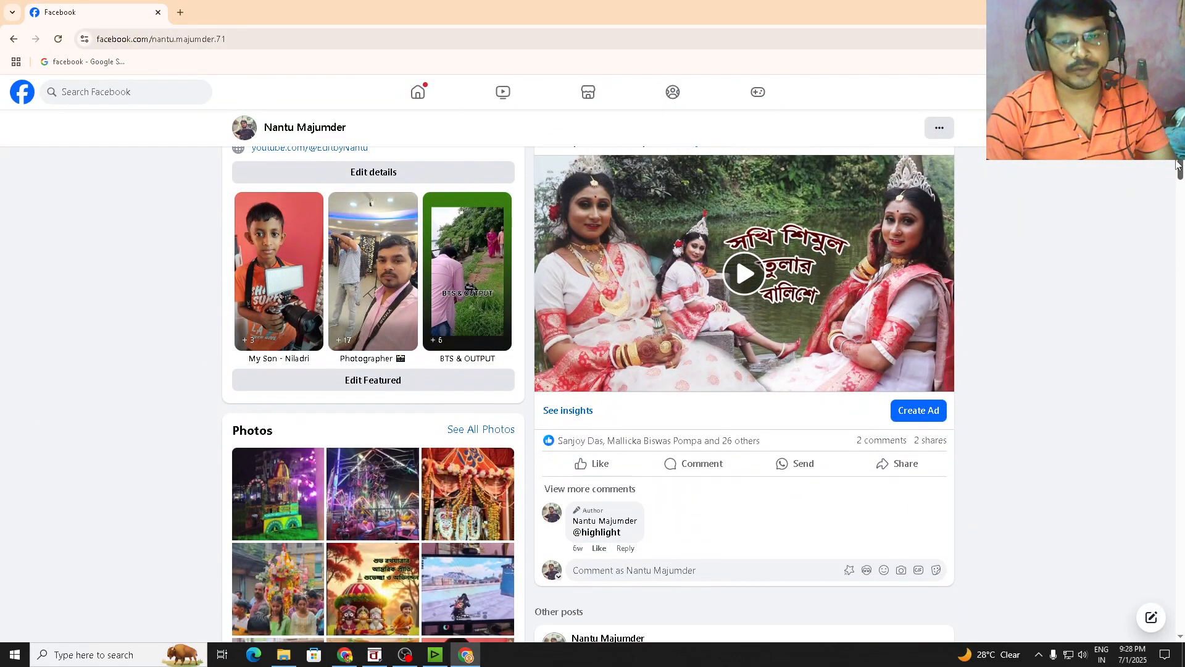
pyautogui.moveTo(1177, 163)
pyautogui.mouseDown()
pyautogui.moveTo(1179, 197)
pyautogui.moveTo(1181, 163)
pyautogui.mouseUp()
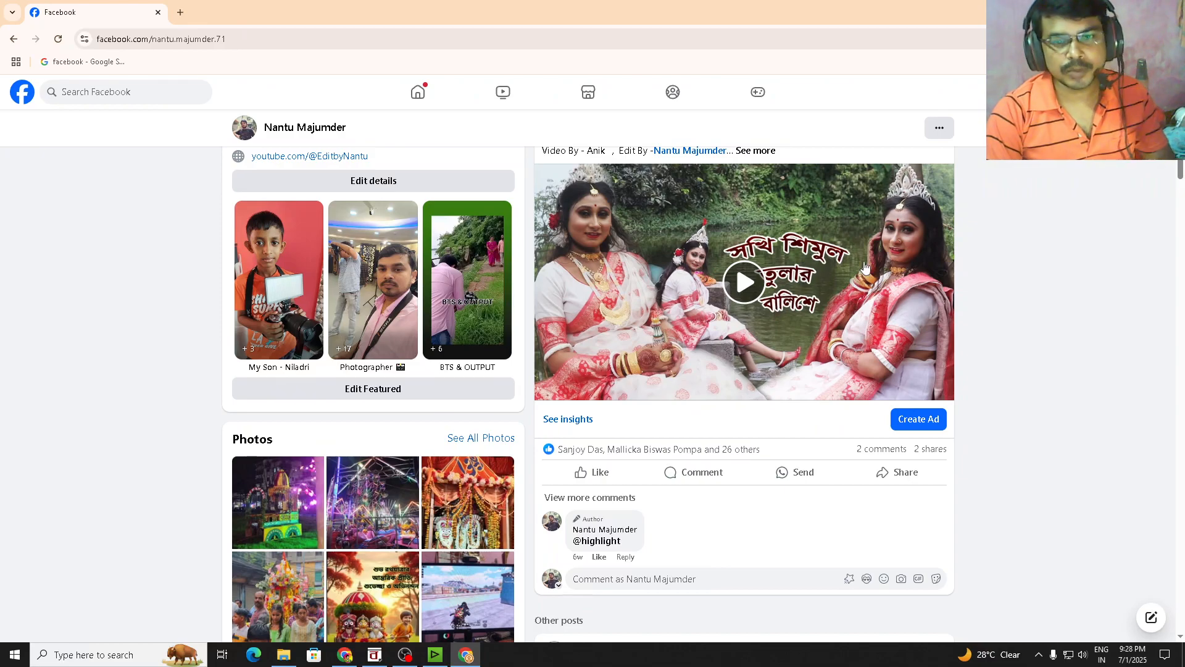
pyautogui.click(1113, 11)
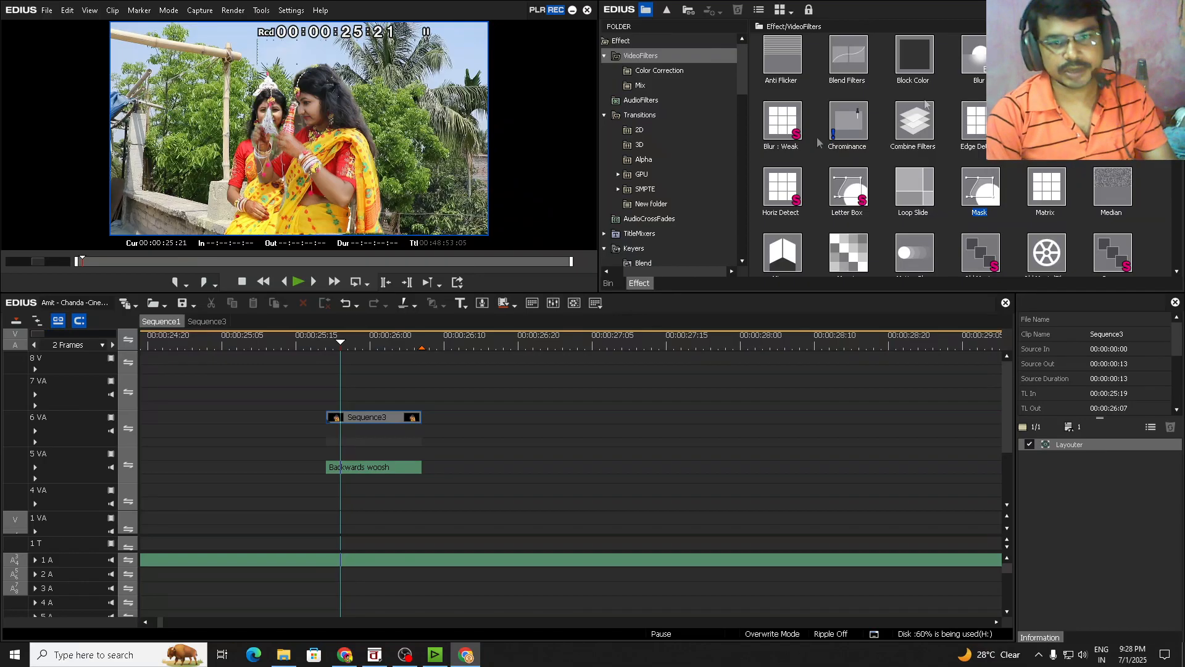
# Review the opening clip MVI_8143 from the start of Sequence1, playing it and scrubbing to about 3 seconds
pyautogui.hotkey('ctrl', '-')
pyautogui.hotkey('ctrl', '-')
pyautogui.hotkey('ctrl', '-')
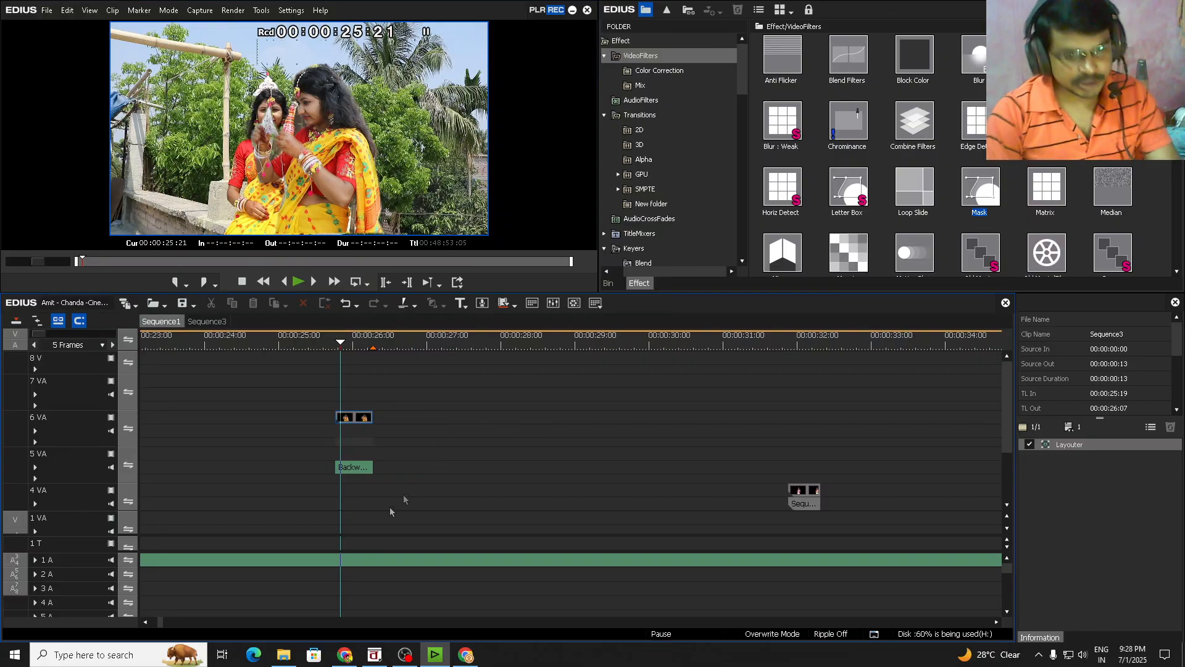
pyautogui.press('Home')
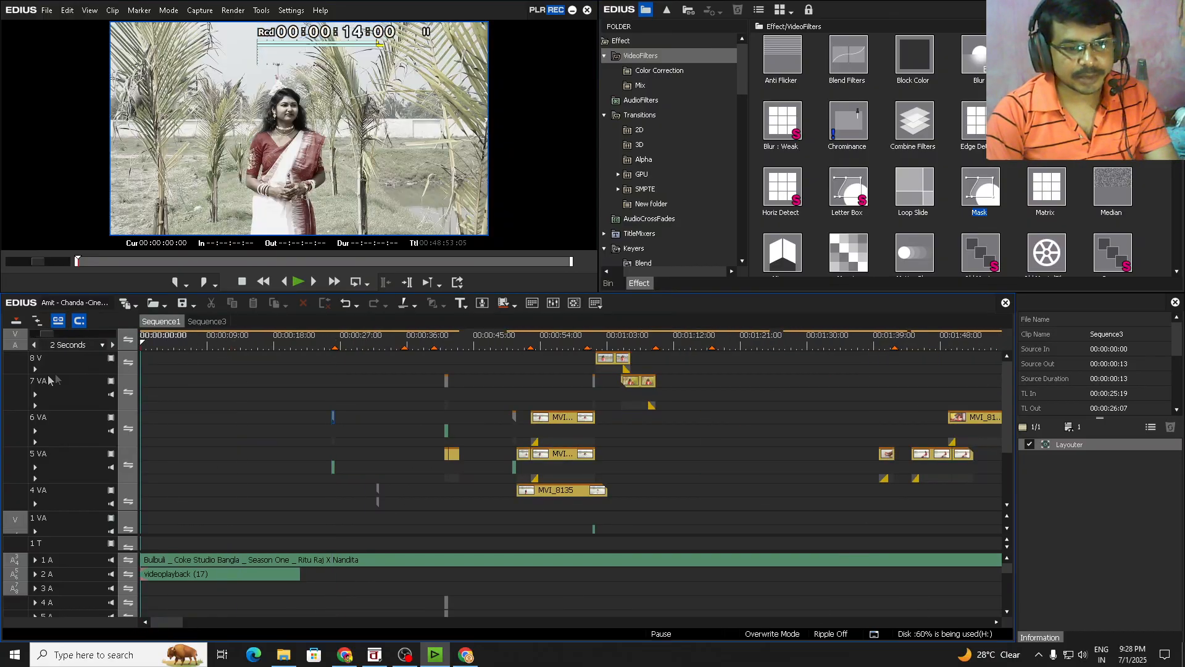
pyautogui.scroll(-3, 1003, 439)
pyautogui.hotkey('ctrl', '+')
pyautogui.hotkey('ctrl', '+')
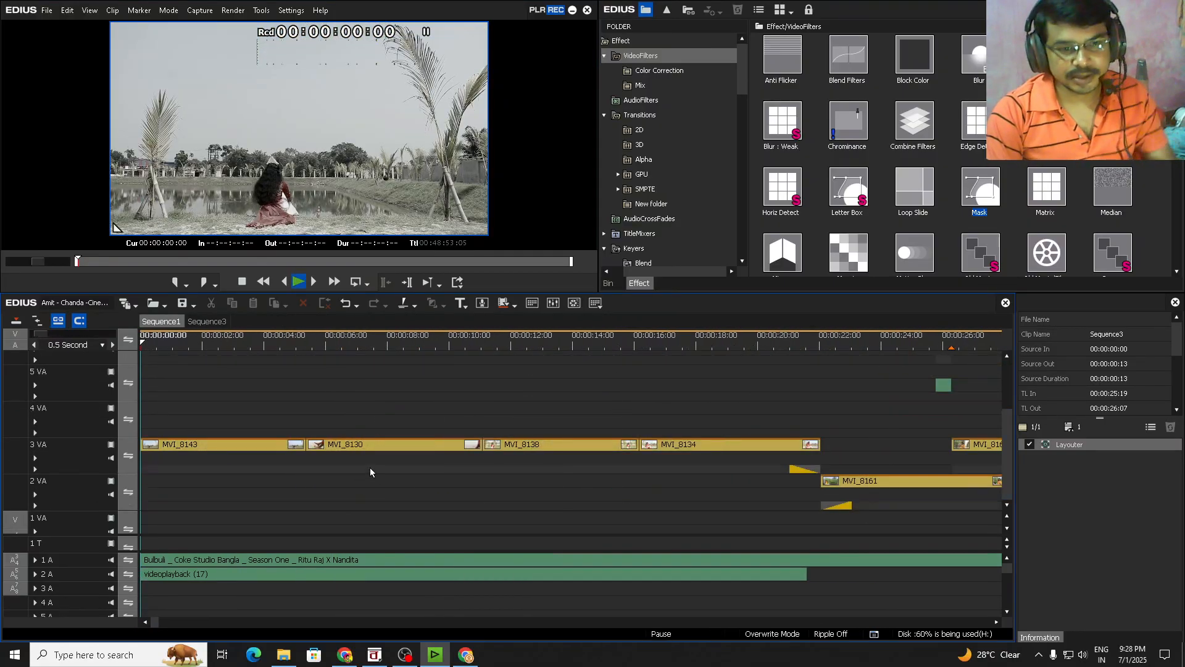
pyautogui.press('space')
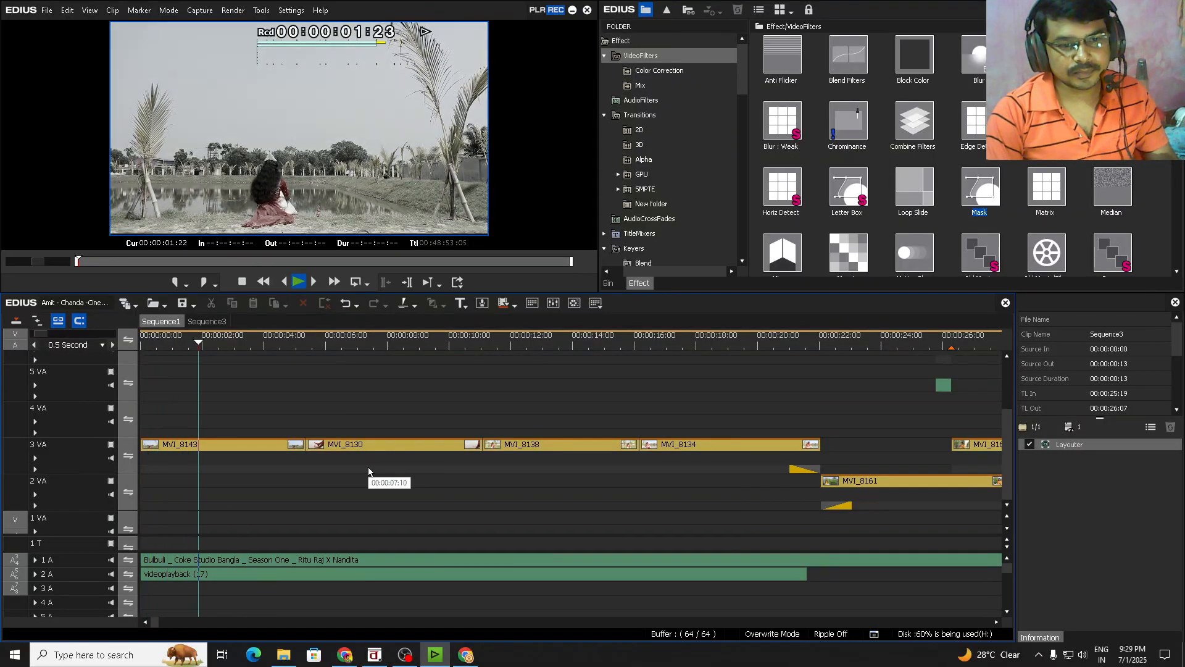
pyautogui.press('space')
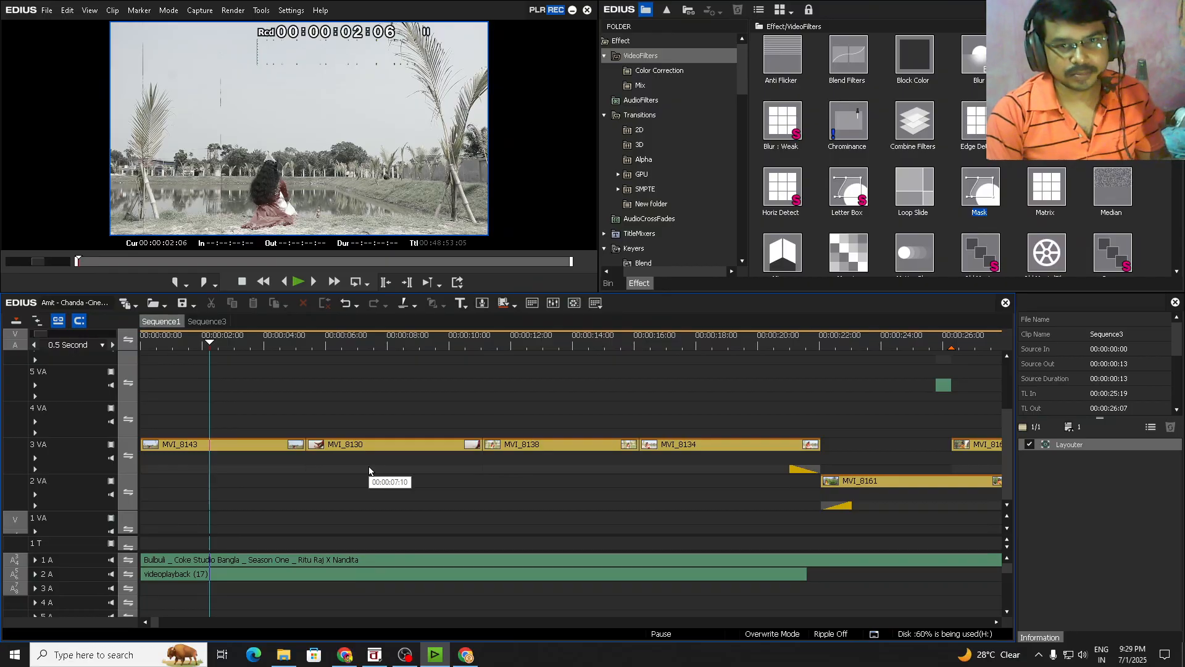
pyautogui.moveTo(210, 344); pyautogui.dragTo(245, 343)
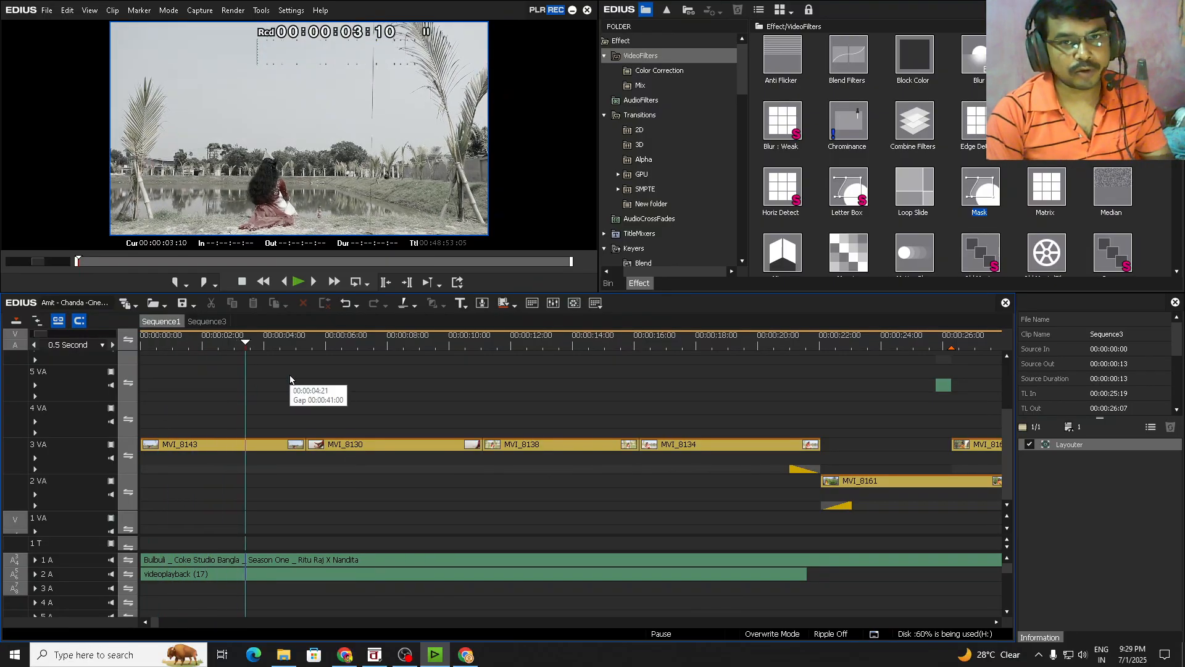
# Inspect the filters on clip MVI_8143 and locate the Color Balance effect among the Color Correction filters
pyautogui.click(246, 445)
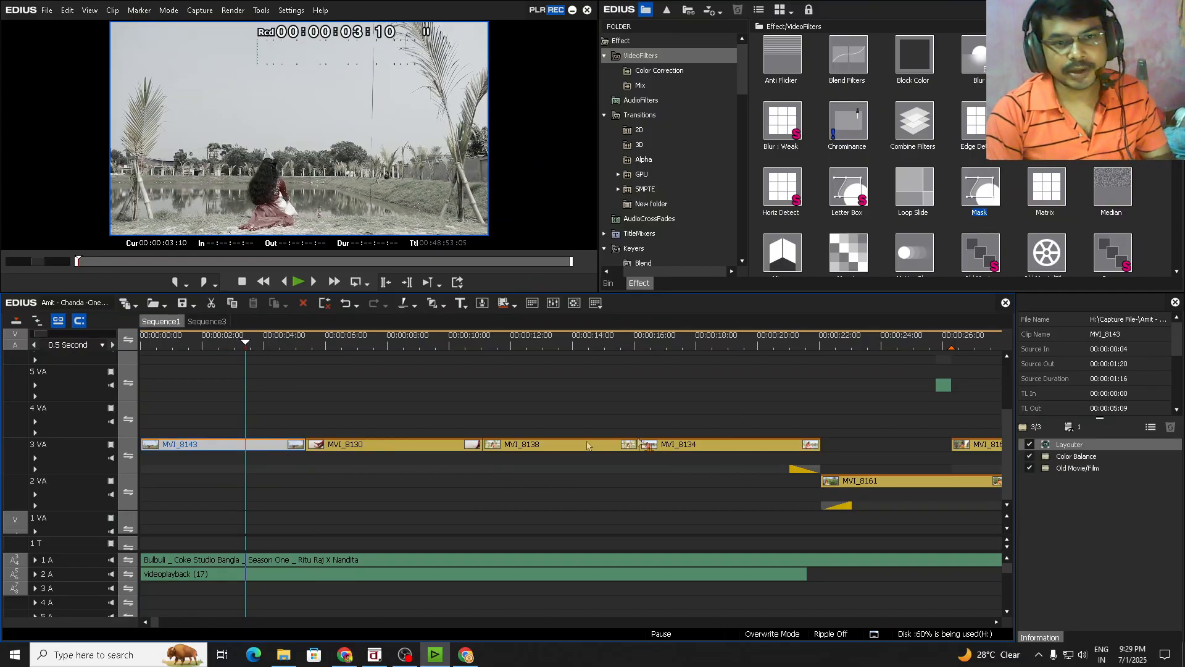
pyautogui.moveTo(250, 349); pyautogui.dragTo(231, 346)
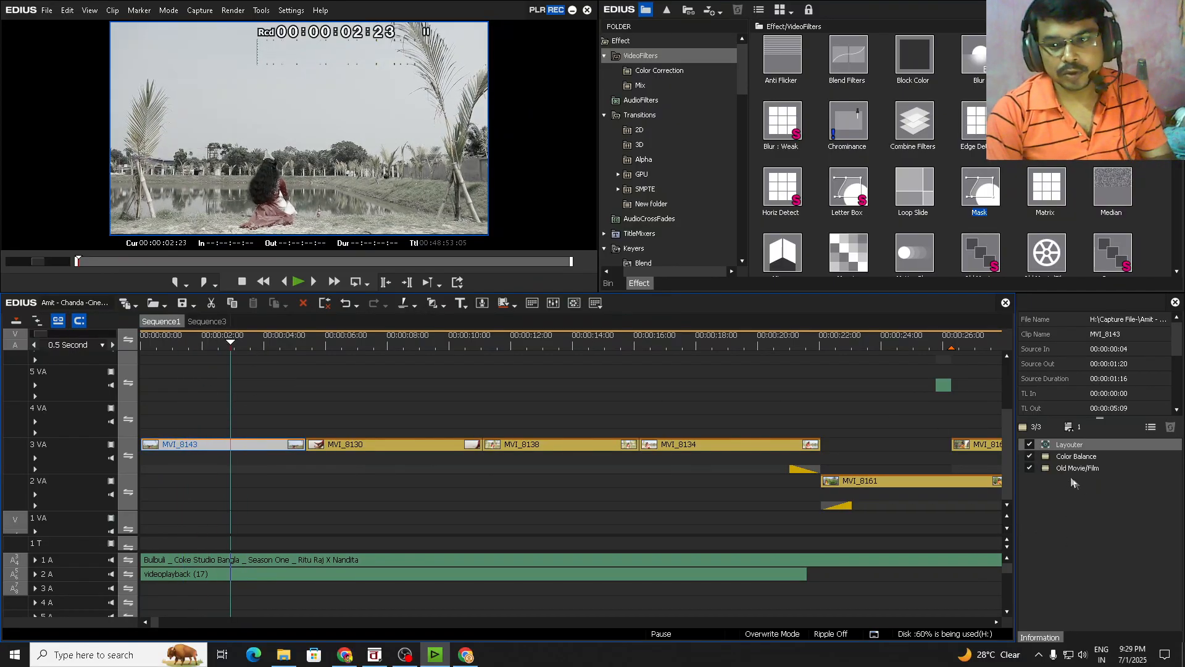
pyautogui.click(1030, 458)
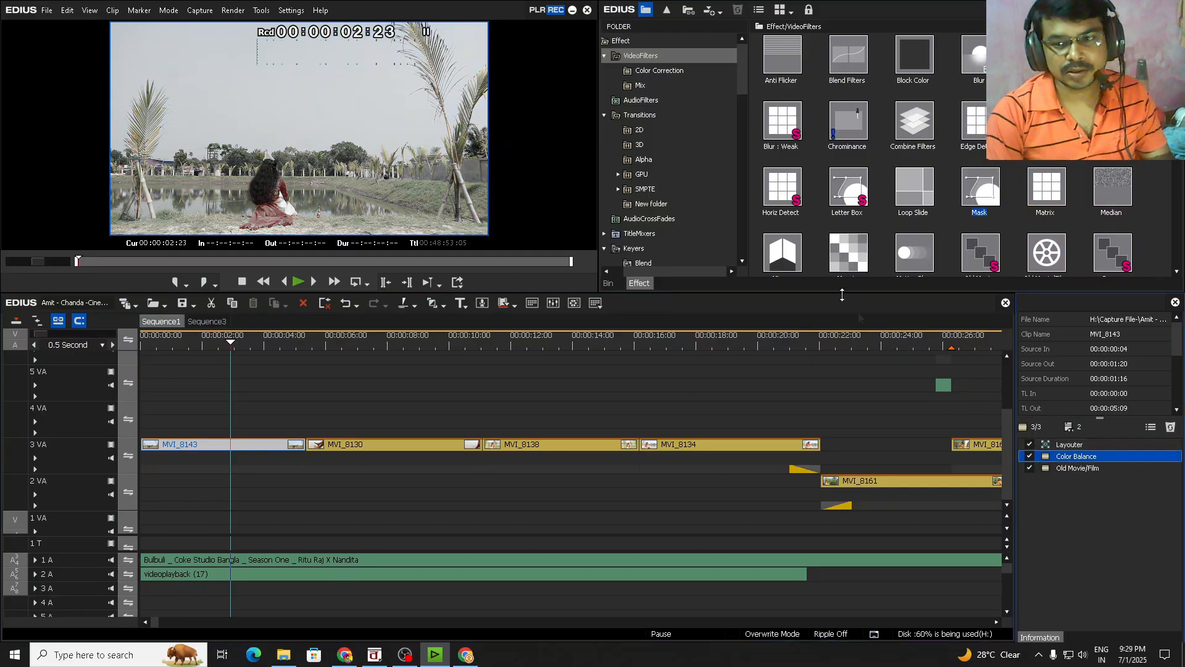
pyautogui.click(659, 71)
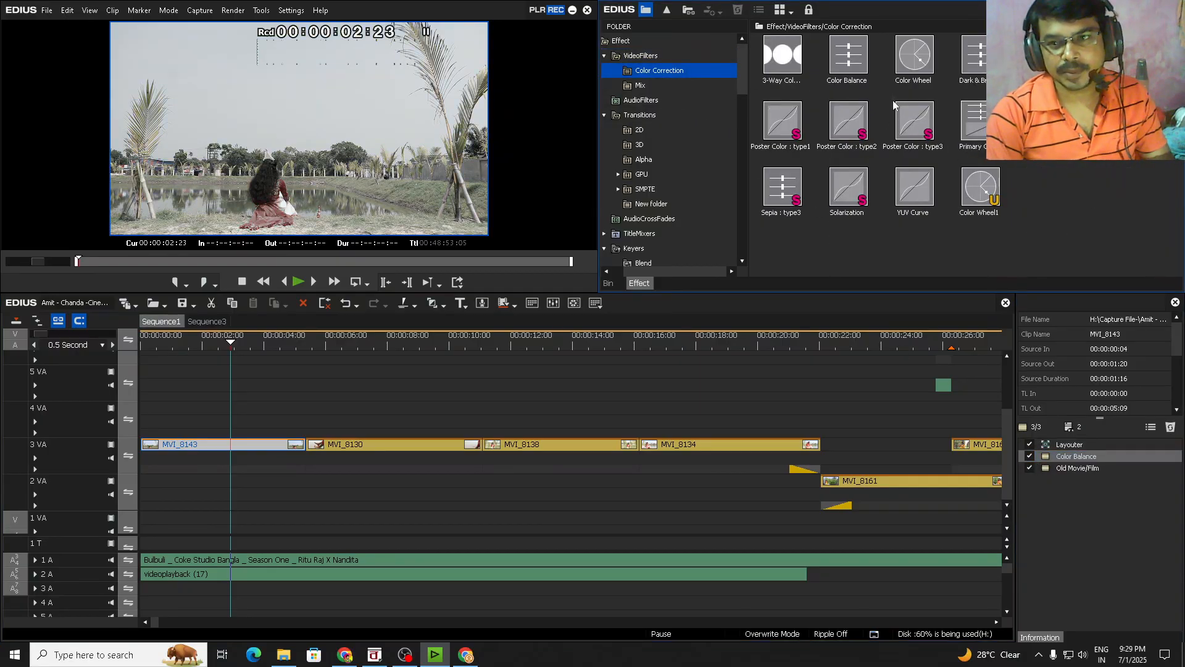
pyautogui.click(855, 68)
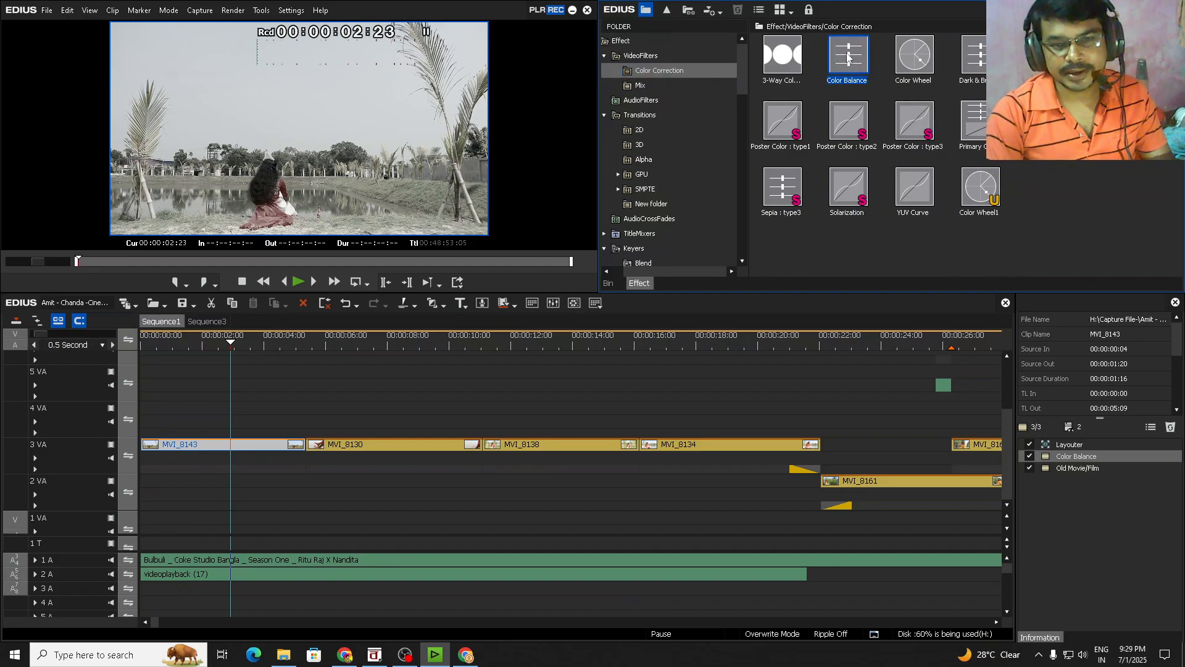
# Try a Chroma value of -92 in clip MVI_8143's Color Balance settings and cancel the dialog
pyautogui.doubleClick(1068, 457)
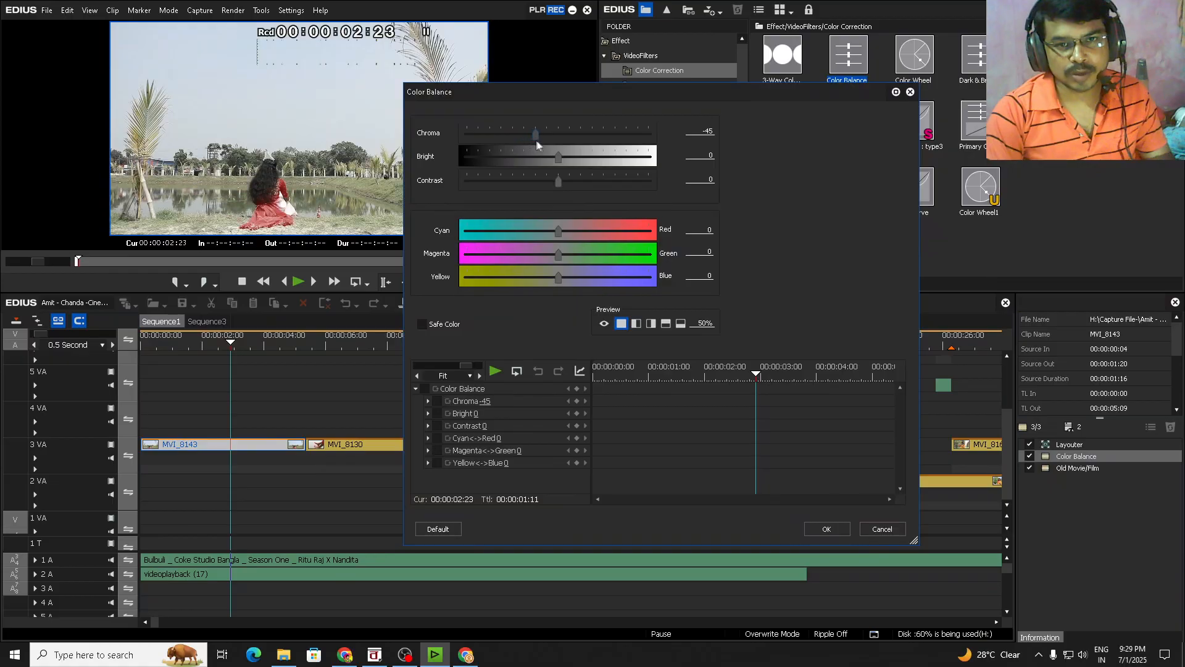
pyautogui.moveTo(555, 146); pyautogui.dragTo(485, 147)
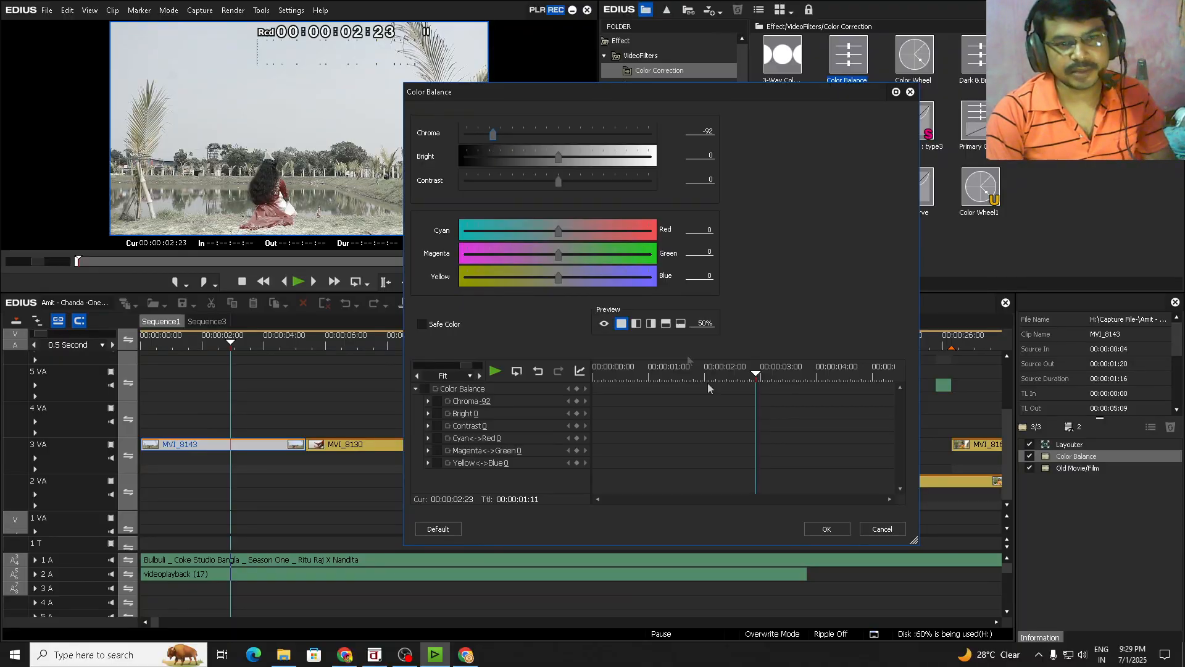
pyautogui.click(882, 529)
pyautogui.click(646, 336)
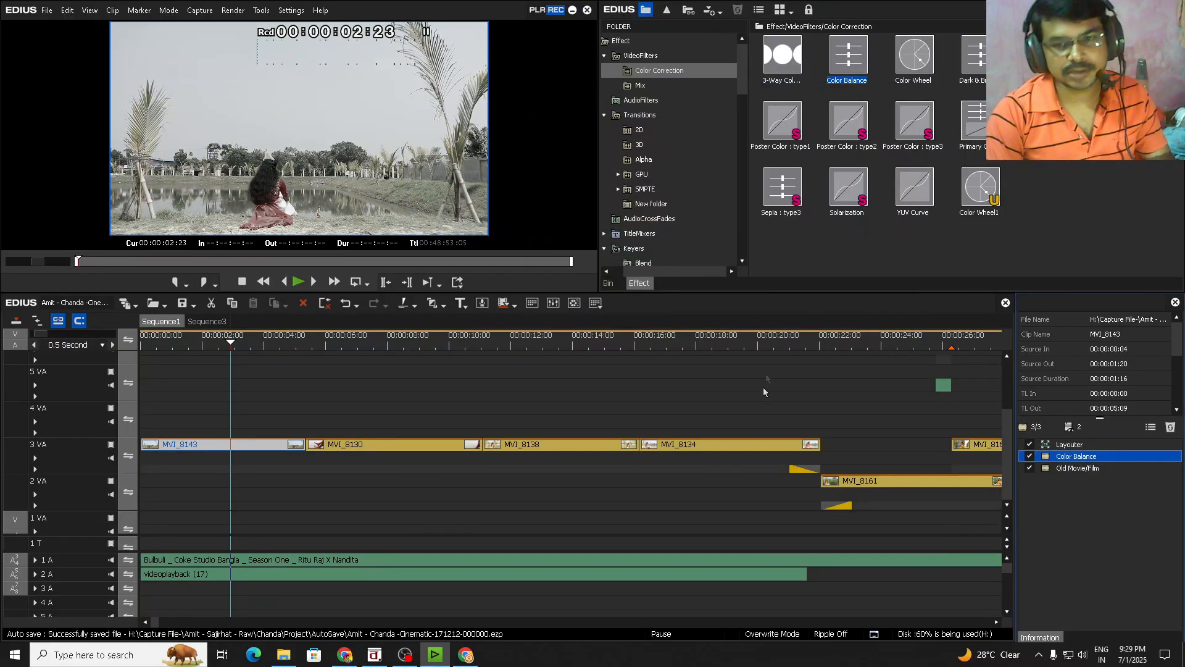
# Play the sequence from about 3 seconds into clip MVI_8130 in full-screen preview and return to the timeline
pyautogui.click(234, 344)
pyautogui.press('space')
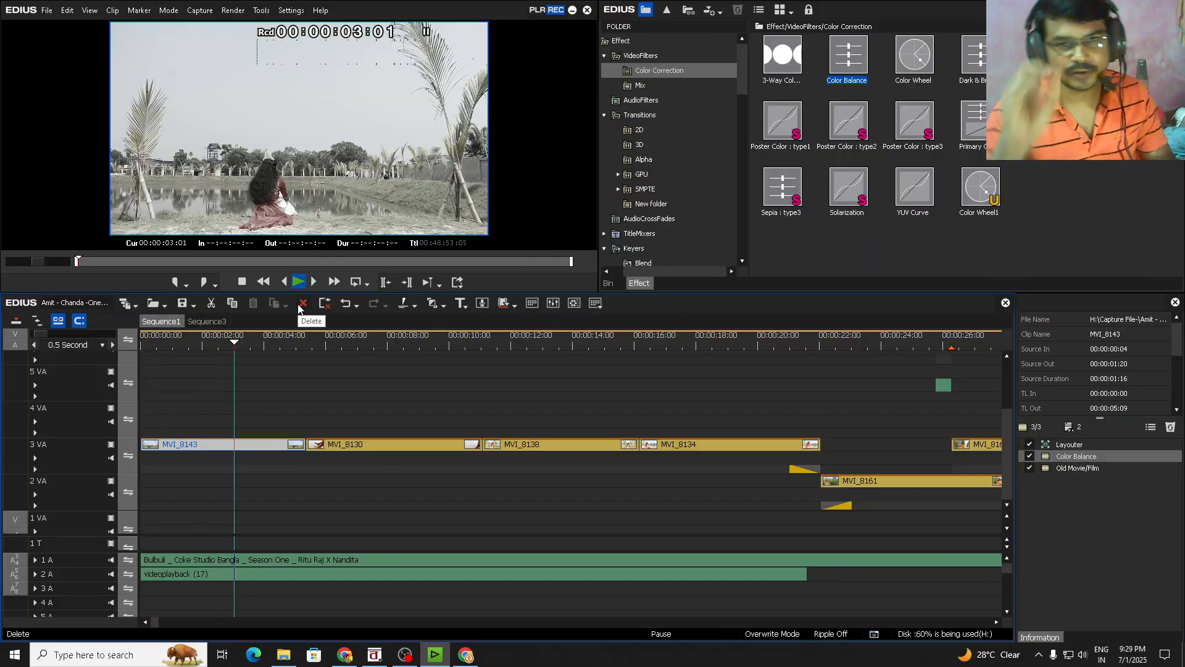
pyautogui.doubleClick(302, 142)
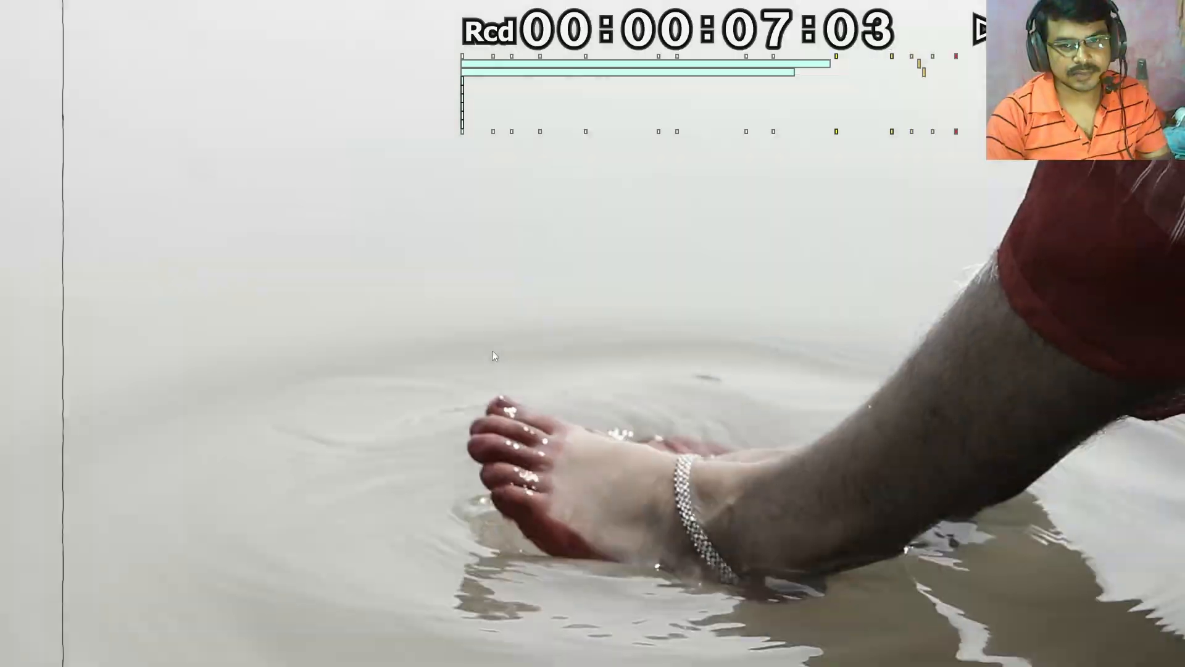
pyautogui.doubleClick(492, 350)
pyautogui.click(367, 340)
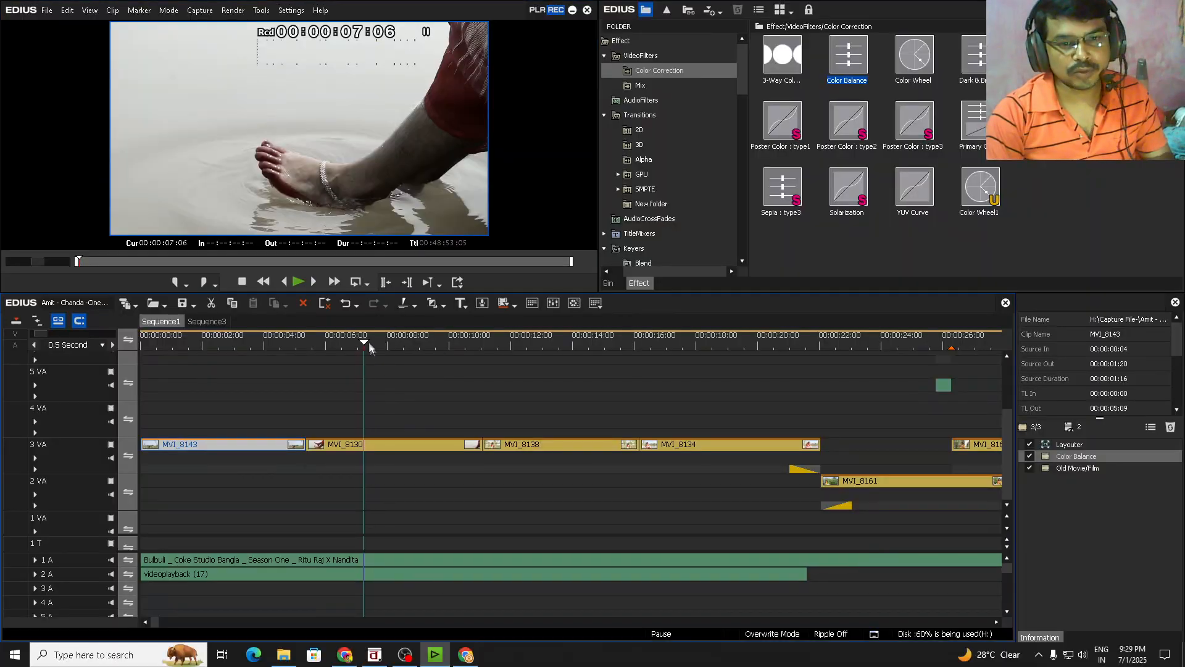
# Inspect the filters on clip MVI_8130 and locate the Old Movie/Film effect among the video filters
pyautogui.click(391, 442)
pyautogui.click(1085, 460)
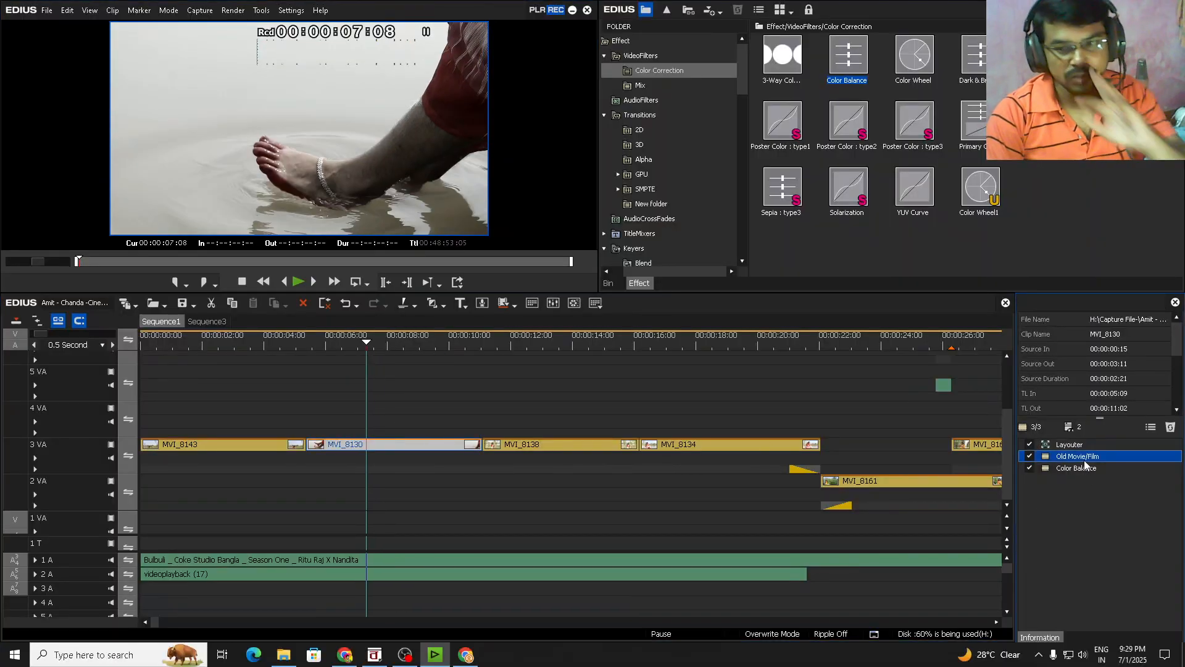
pyautogui.click(648, 57)
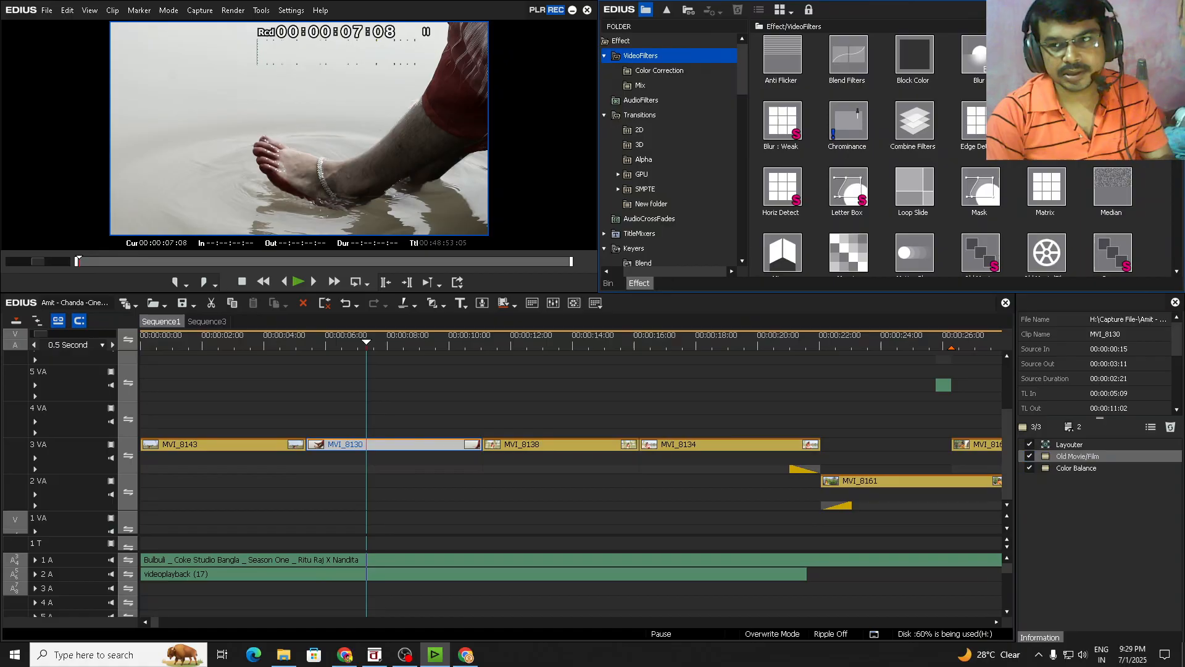
pyautogui.scroll(-1, 1045, 212)
pyautogui.click(1045, 204)
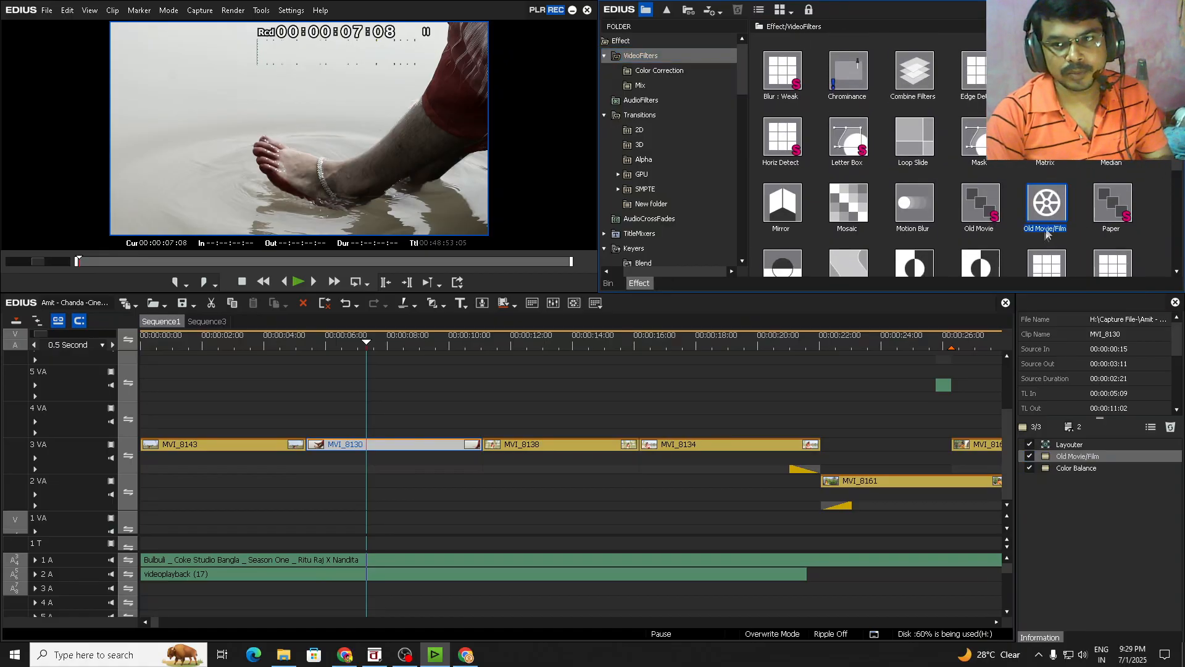
# Try applying another Old Movie/Film filter to clip MVI_8130, play the result and undo the addition
pyautogui.moveTo(1046, 212); pyautogui.dragTo(364, 442)
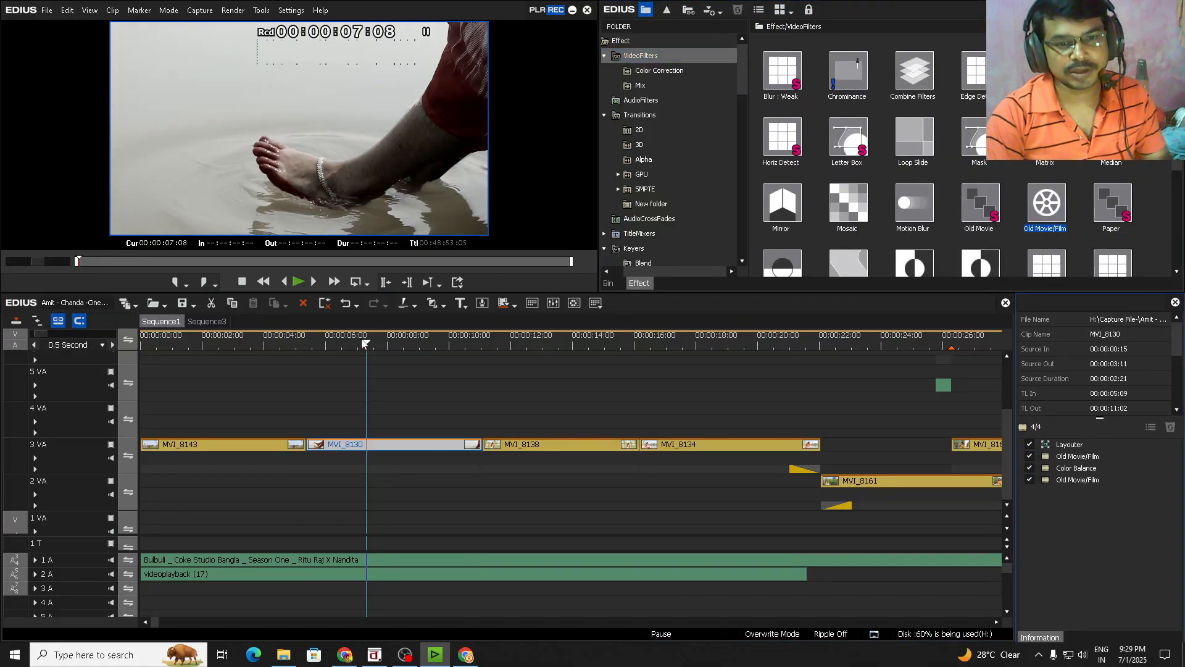
pyautogui.click(342, 363)
pyautogui.click(388, 376)
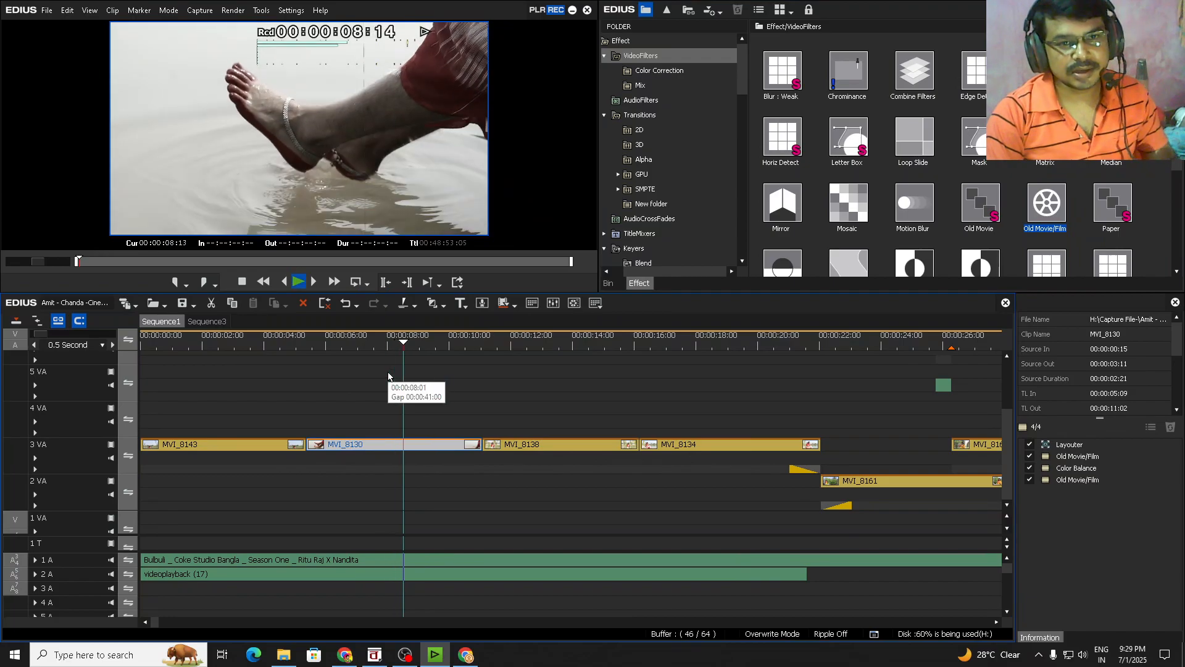
pyautogui.press('space')
pyautogui.hotkey('ctrl', 'z')
# Play the opening clips from about 13 seconds, through MVI_8138 and MVI_8134
pyautogui.scroll(-1, 383, 372)
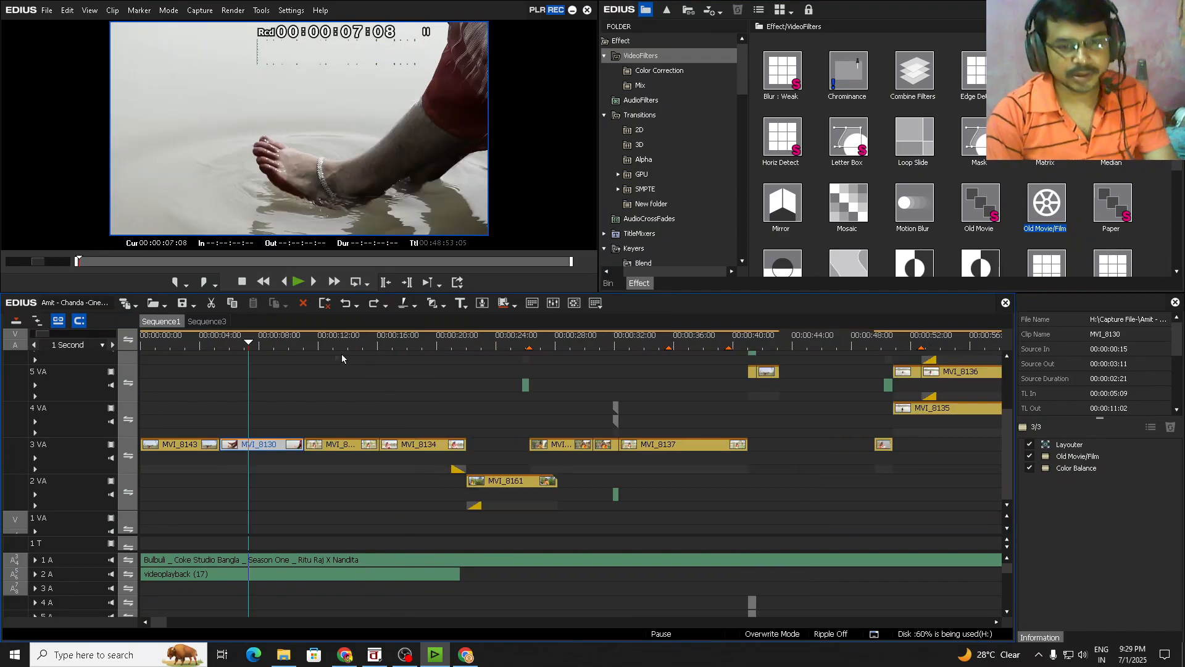
pyautogui.click(363, 384)
pyautogui.press('space')
pyautogui.click(341, 399)
pyautogui.press('space')
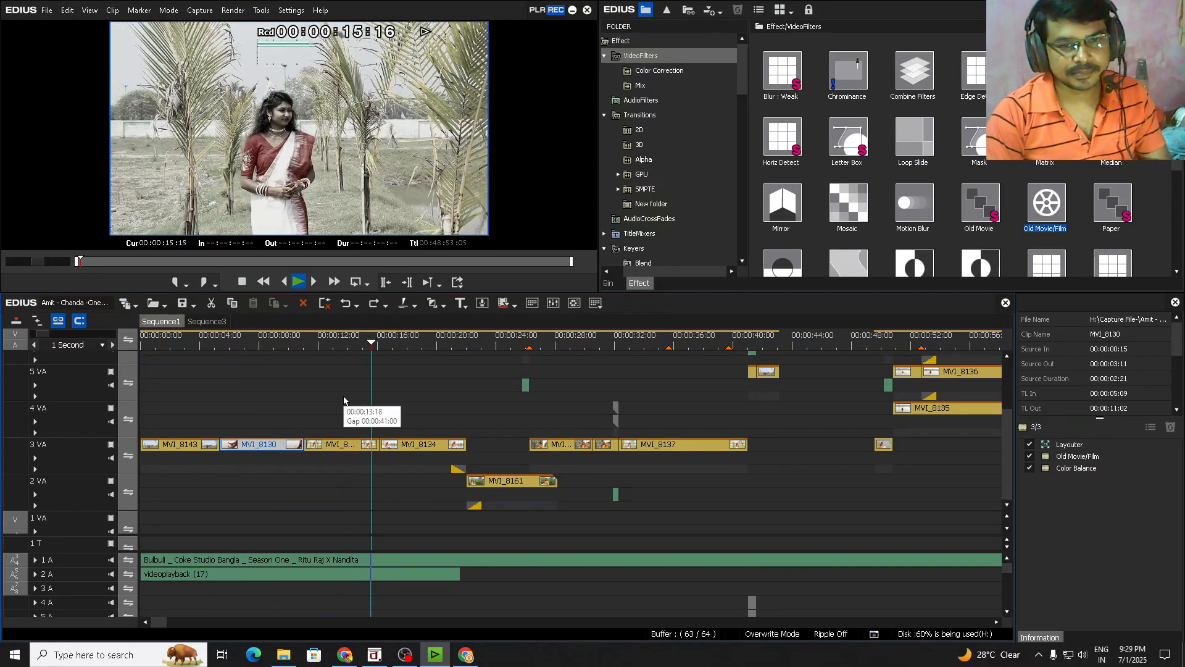
# Scrub the sequence to about 25 seconds, around the change from clip MVI_8161 to MVI_8167
pyautogui.scroll(-1, 344, 400)
pyautogui.click(302, 345)
pyautogui.scroll(2, 301, 345)
pyautogui.moveTo(311, 342); pyautogui.dragTo(424, 409)
pyautogui.scroll(-1, 424, 409)
pyautogui.scroll(2, 540, 410)
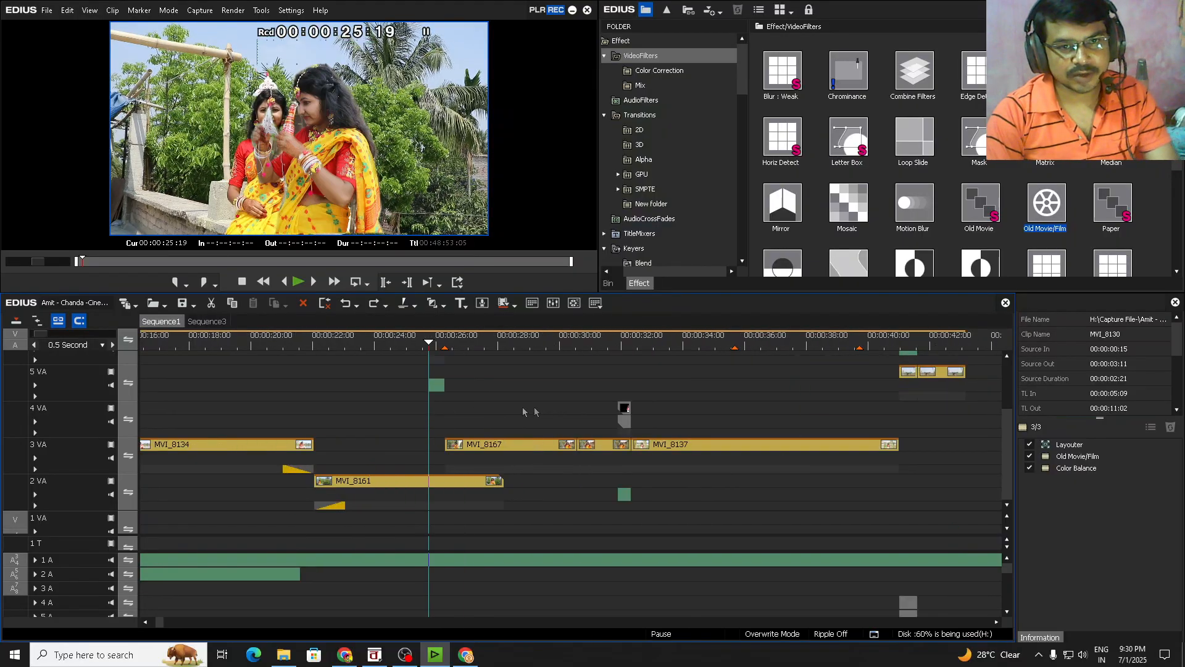
pyautogui.click(394, 342)
pyautogui.scroll(-2, 794, 424)
pyautogui.scroll(1, 1007, 462)
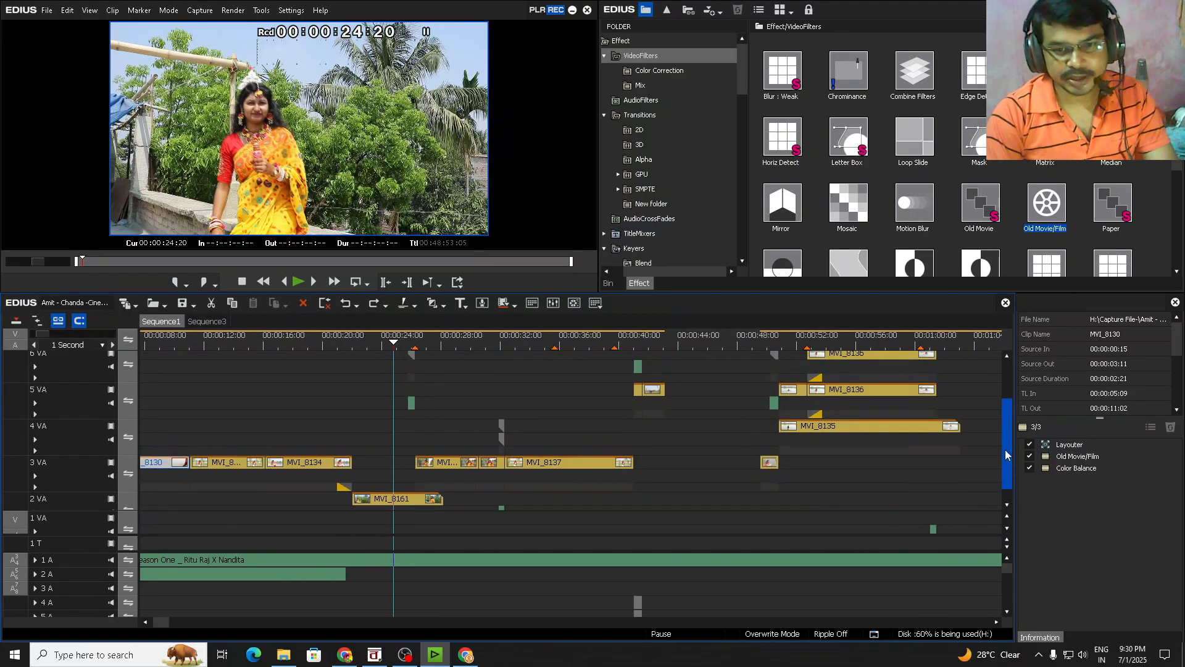
# Examine the Backwards woosh sound clip and its first frames at 00:00:25:19, just before clip MVI_8167
pyautogui.scroll(1, 839, 407)
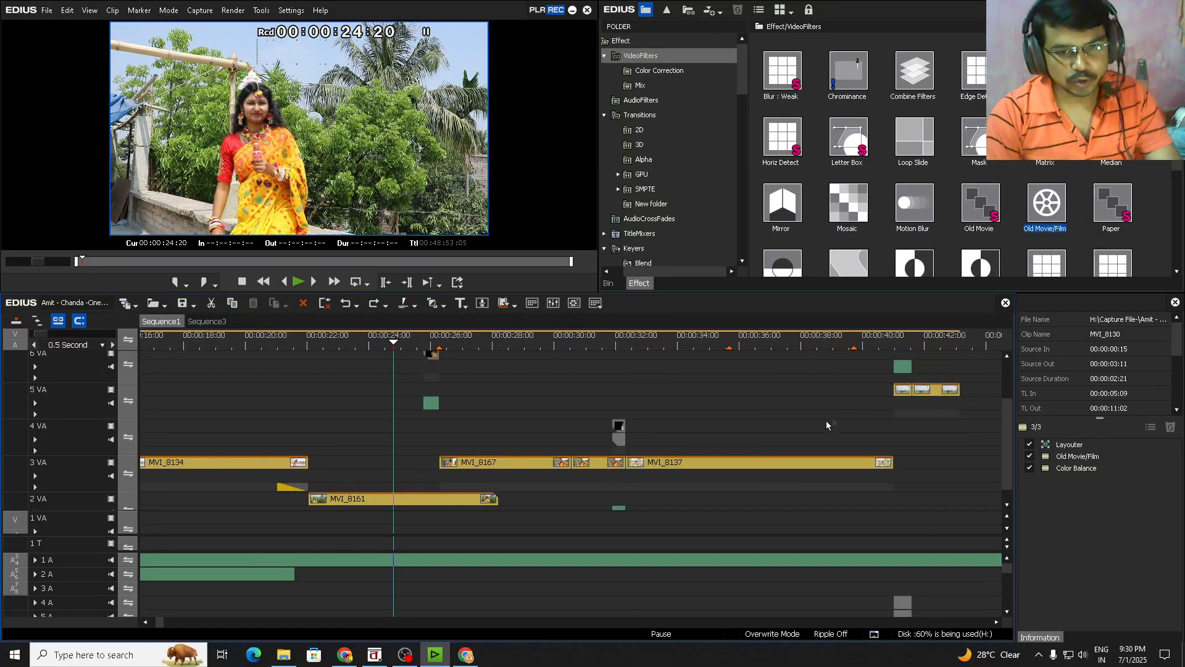
pyautogui.scroll(-2, 442, 358)
pyautogui.scroll(2, 442, 358)
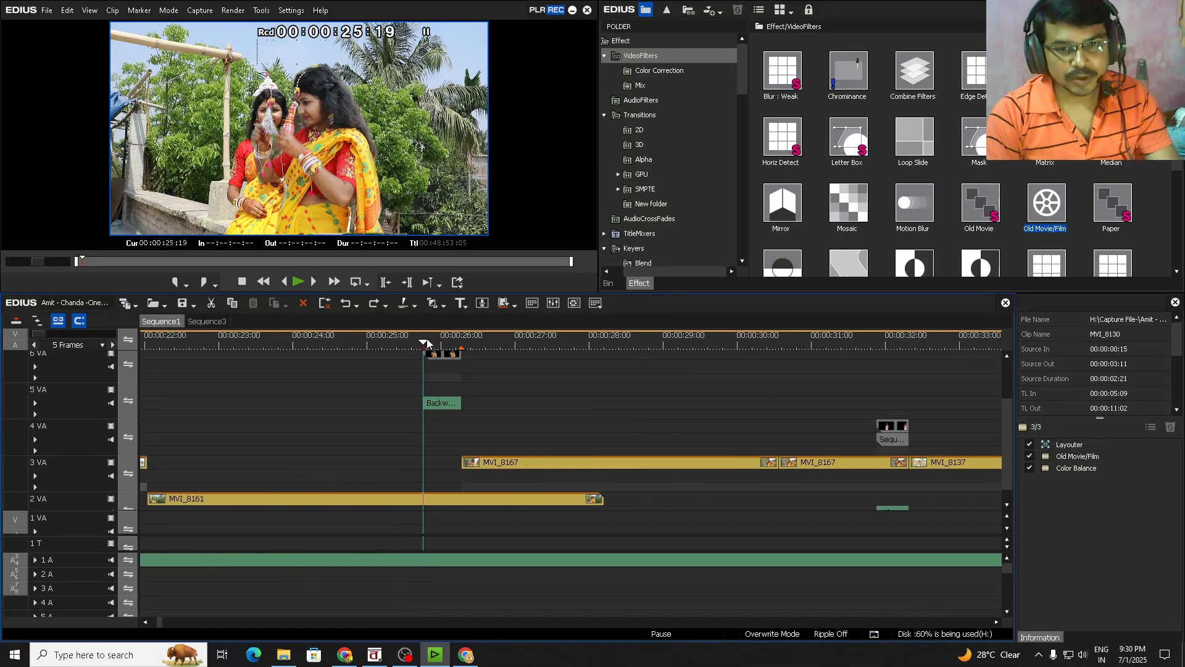
pyautogui.click(440, 402)
pyautogui.scroll(2, 435, 405)
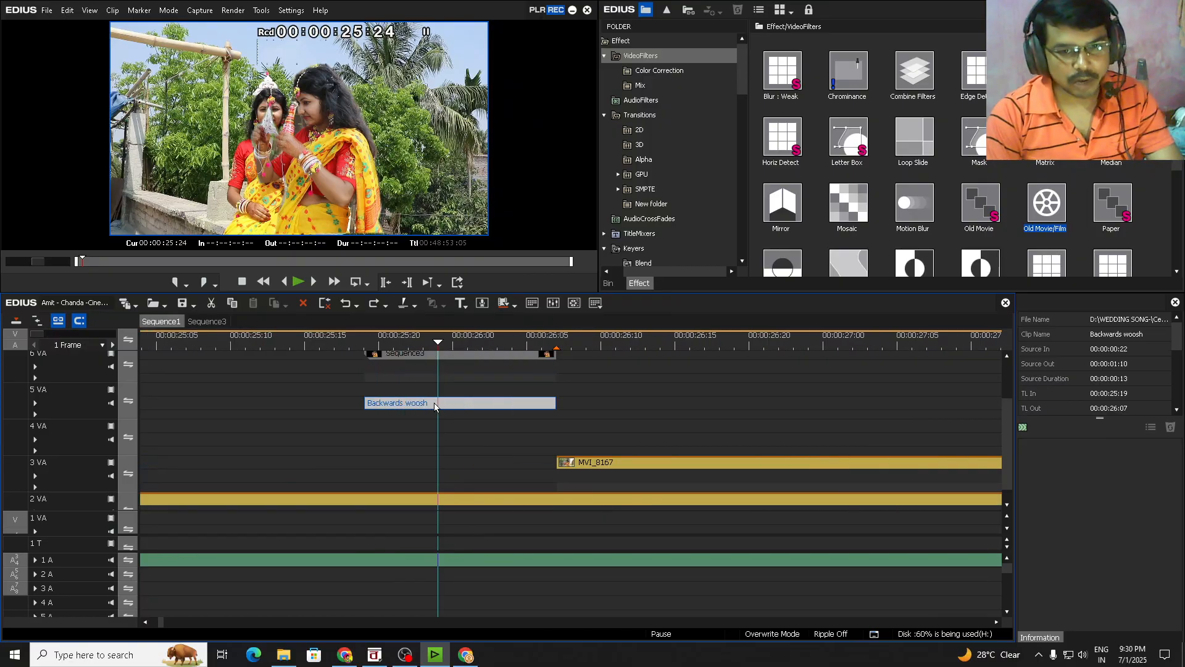
pyautogui.moveTo(437, 347); pyautogui.dragTo(365, 350)
pyautogui.scroll(-2, 384, 374)
pyautogui.scroll(1, 416, 405)
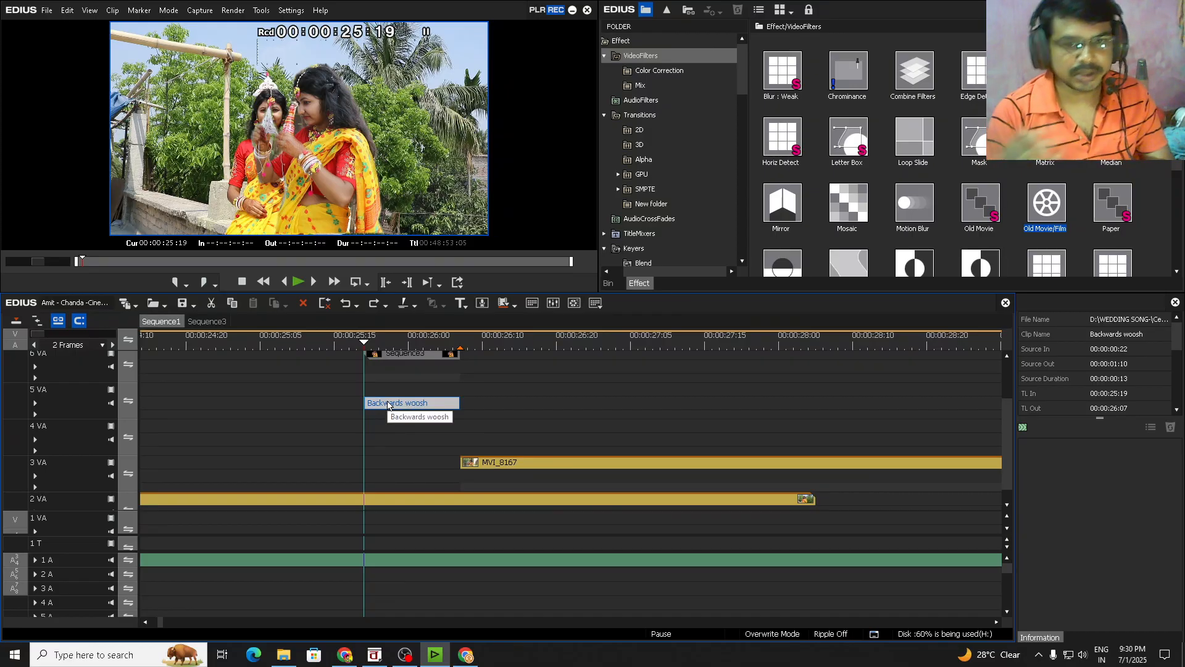
pyautogui.click(396, 348)
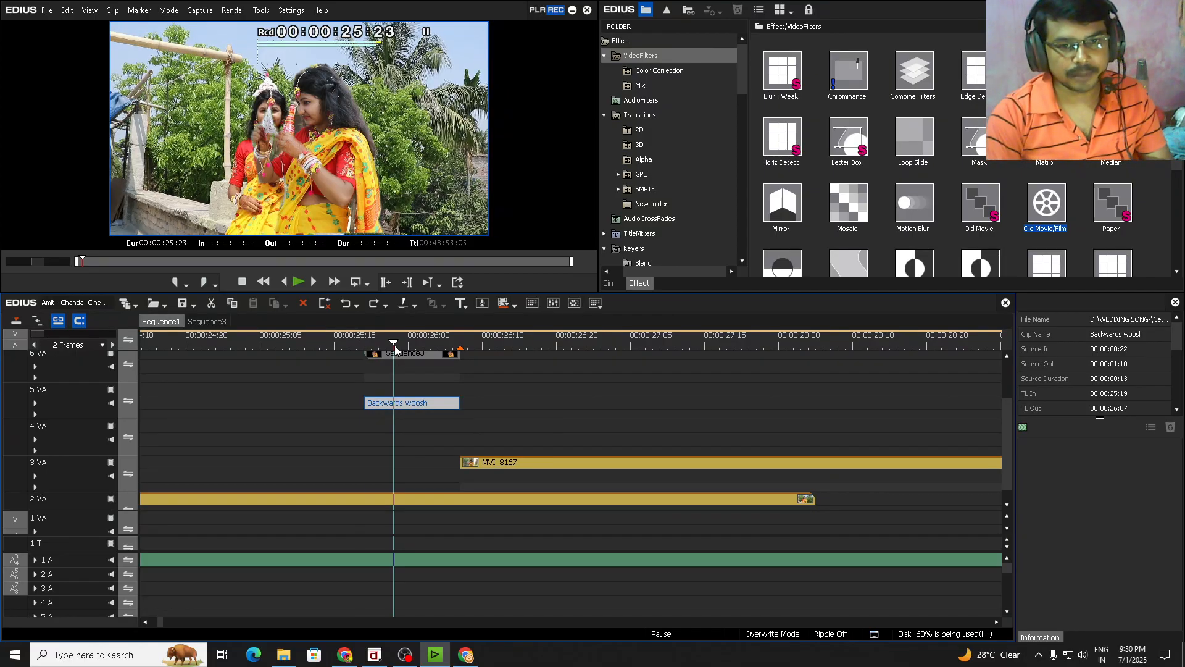
# View the Sequence3 clip above the sound effect and get an overview of the whole project timeline
pyautogui.scroll(-5, 1005, 450)
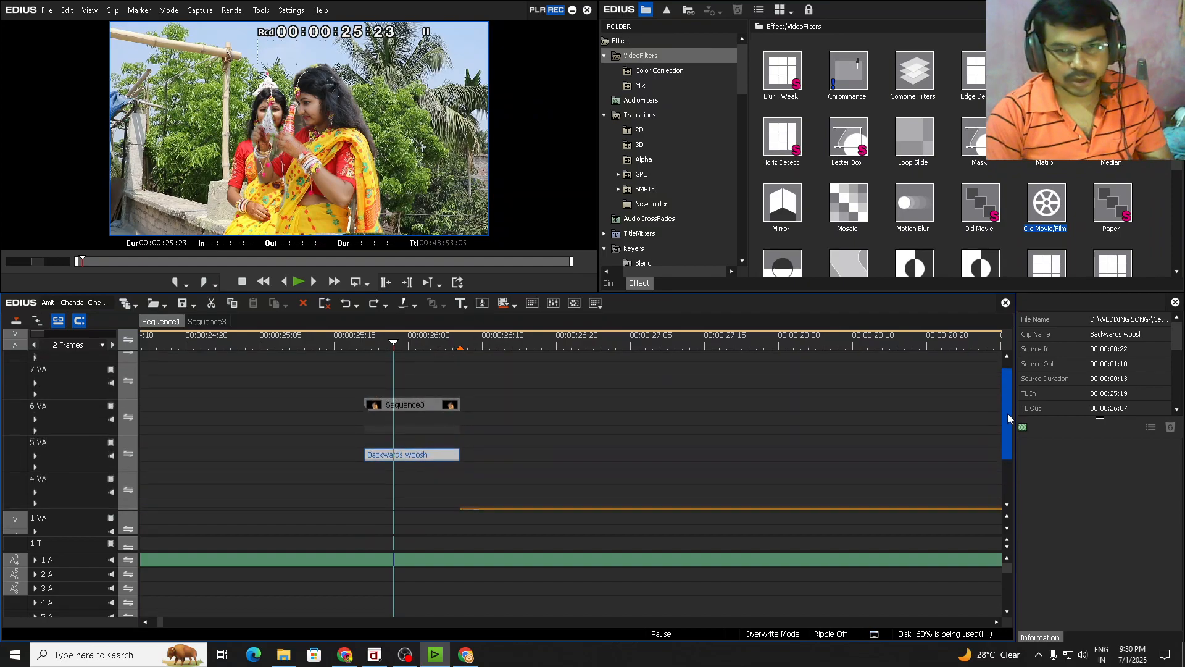
pyautogui.scroll(-5, 671, 460)
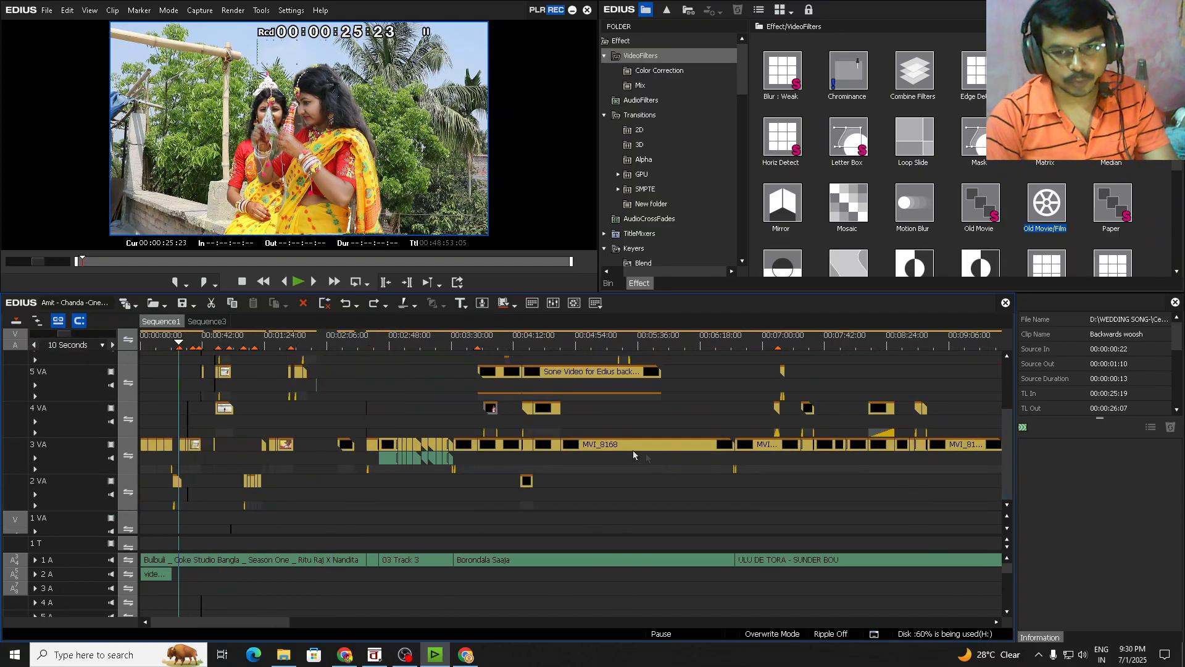
pyautogui.scroll(-2, 631, 471)
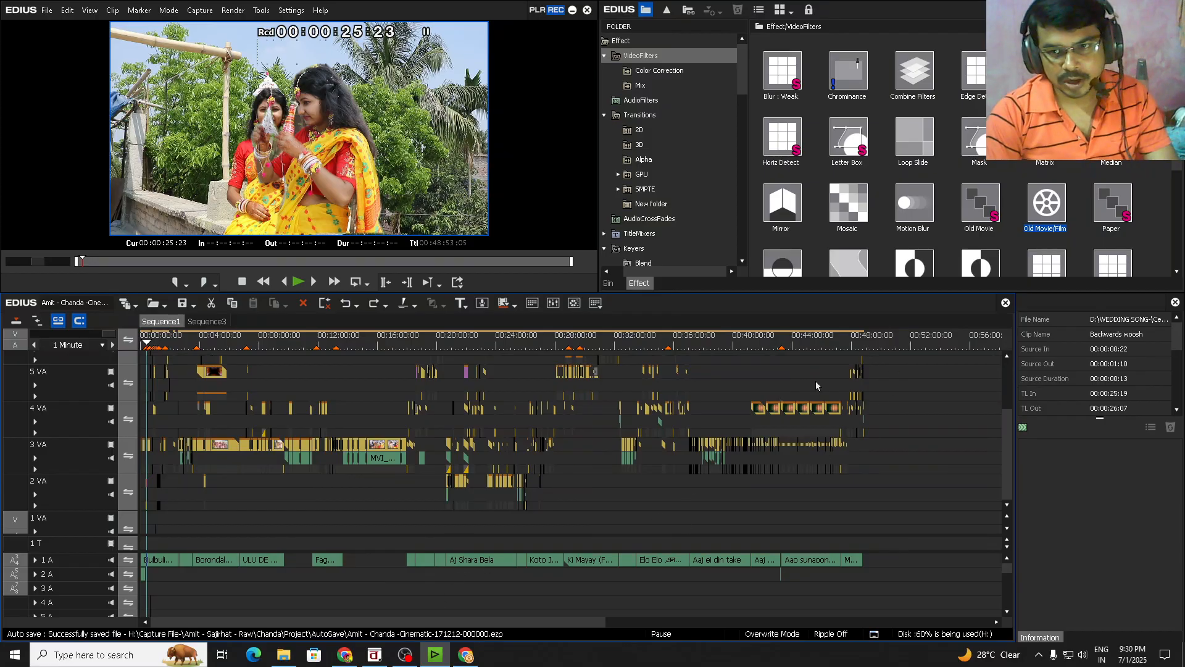
pyautogui.scroll(7, 250, 491)
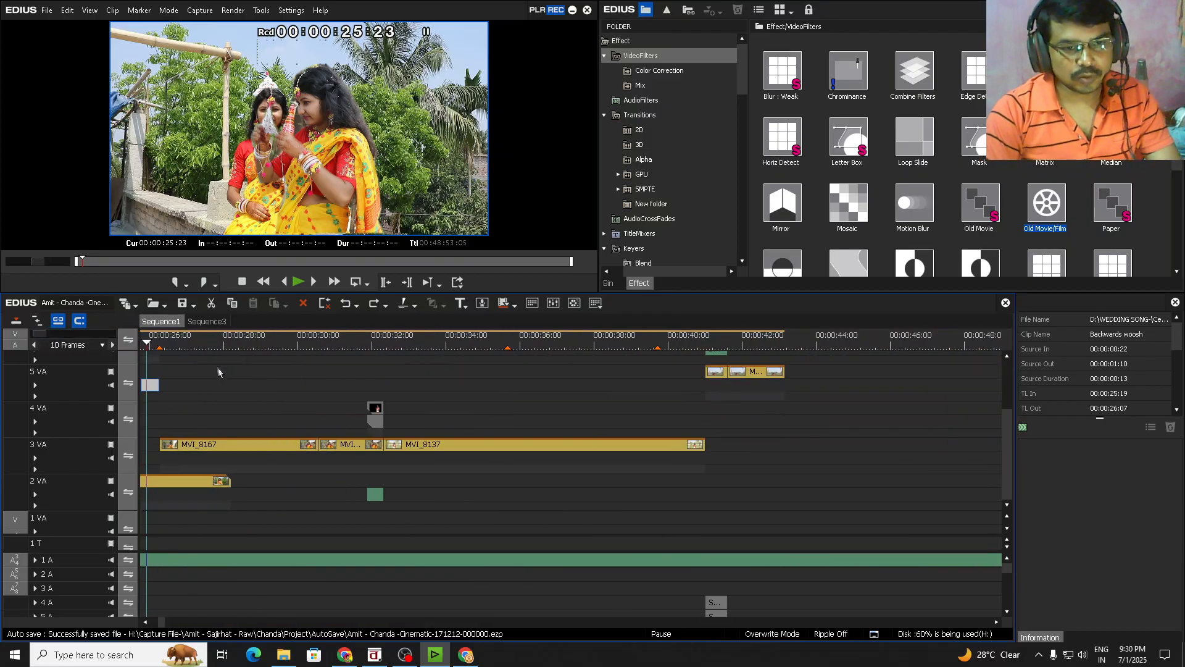
# Scrub through clips MVI_8167 and MVI_8137 and examine the frames between about 27 and 34 seconds
pyautogui.moveTo(218, 344); pyautogui.dragTo(230, 345)
pyautogui.scroll(-1, 287, 472)
pyautogui.moveTo(164, 622); pyautogui.dragTo(163, 622)
pyautogui.scroll(1, 376, 478)
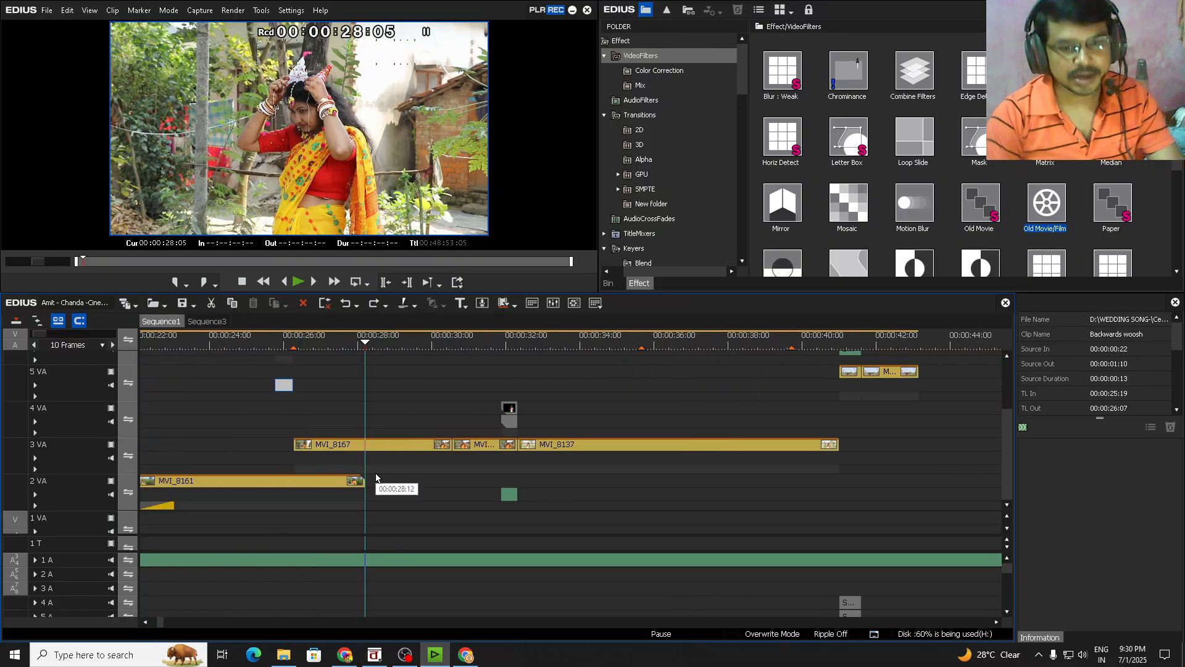
pyautogui.moveTo(368, 344); pyautogui.dragTo(390, 383)
pyautogui.scroll(-1, 394, 388)
pyautogui.scroll(1, 417, 400)
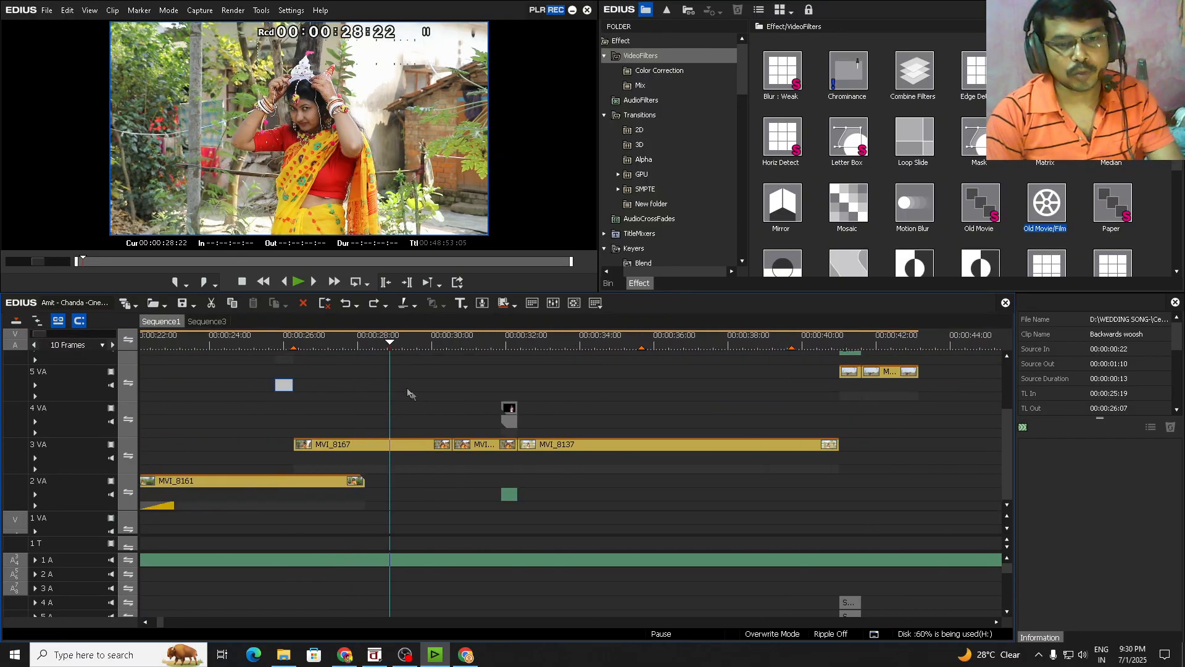
pyautogui.moveTo(390, 344); pyautogui.dragTo(335, 432)
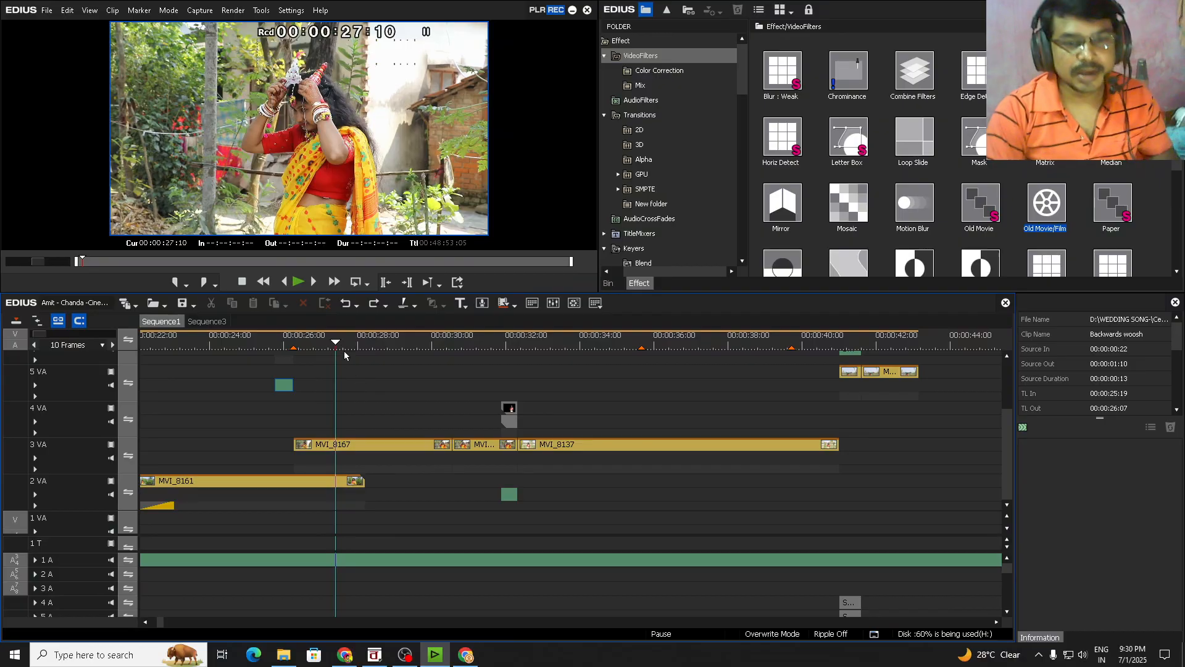
pyautogui.click(321, 347)
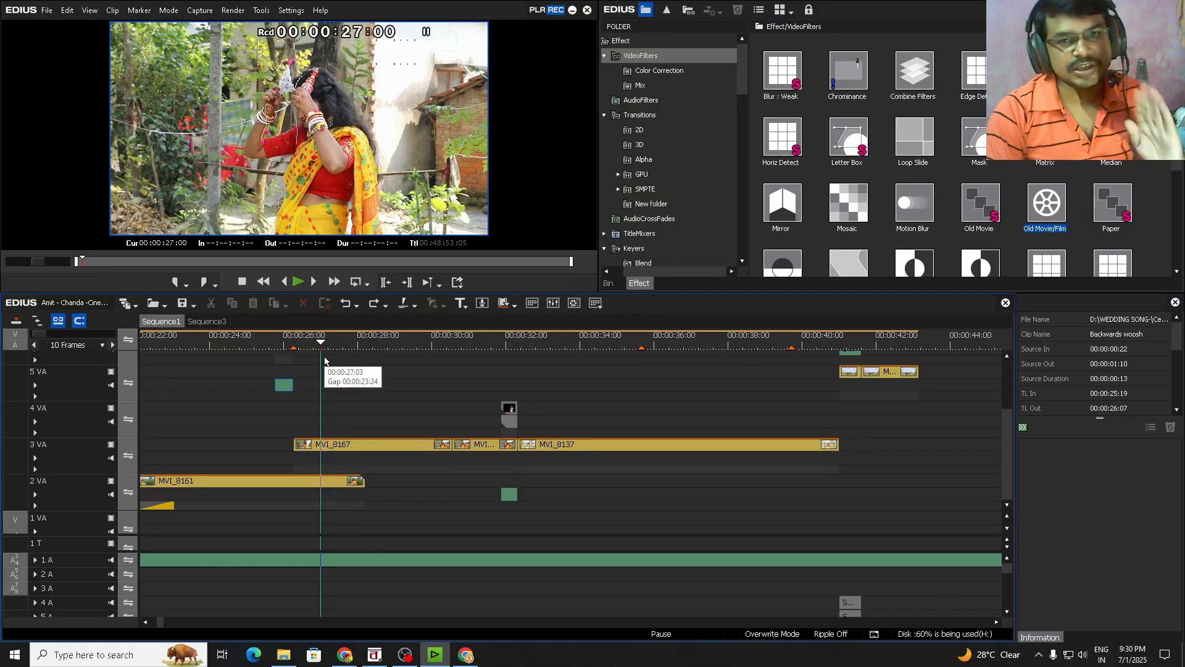
pyautogui.moveTo(583, 344)
pyautogui.mouseDown()
pyautogui.moveTo(598, 358)
pyautogui.moveTo(558, 371)
pyautogui.moveTo(577, 370)
pyautogui.moveTo(581, 348)
pyautogui.mouseUp()
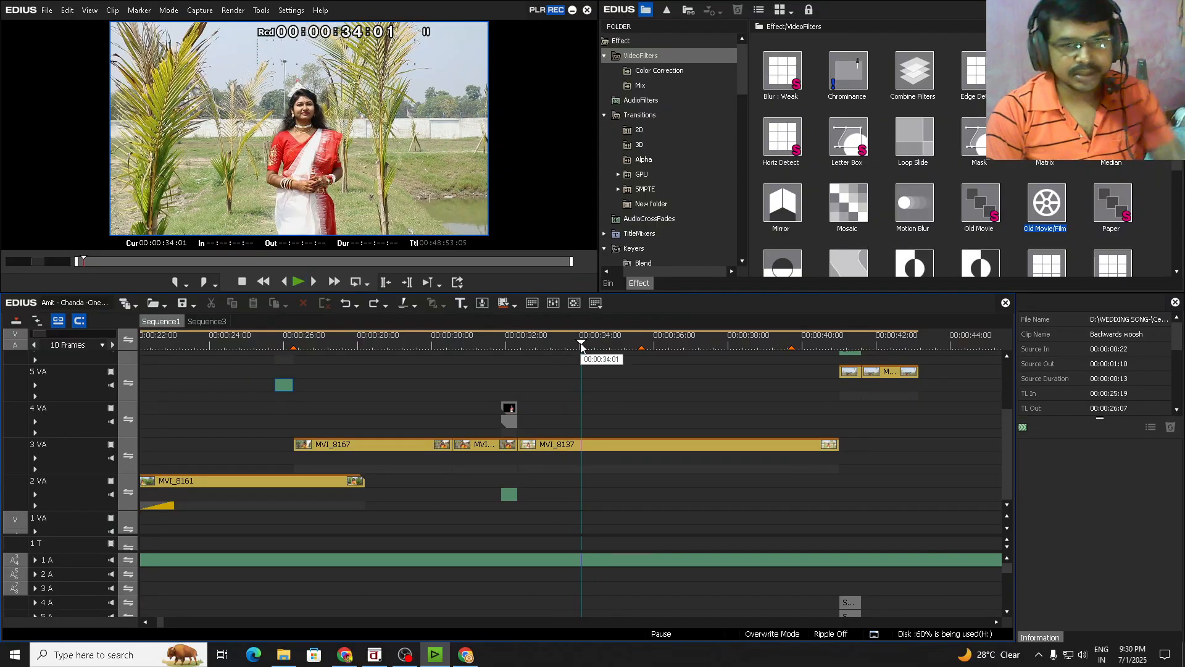
pyautogui.moveTo(583, 346)
pyautogui.mouseDown()
pyautogui.moveTo(613, 349)
pyautogui.moveTo(564, 352)
pyautogui.moveTo(578, 366)
pyautogui.mouseUp()
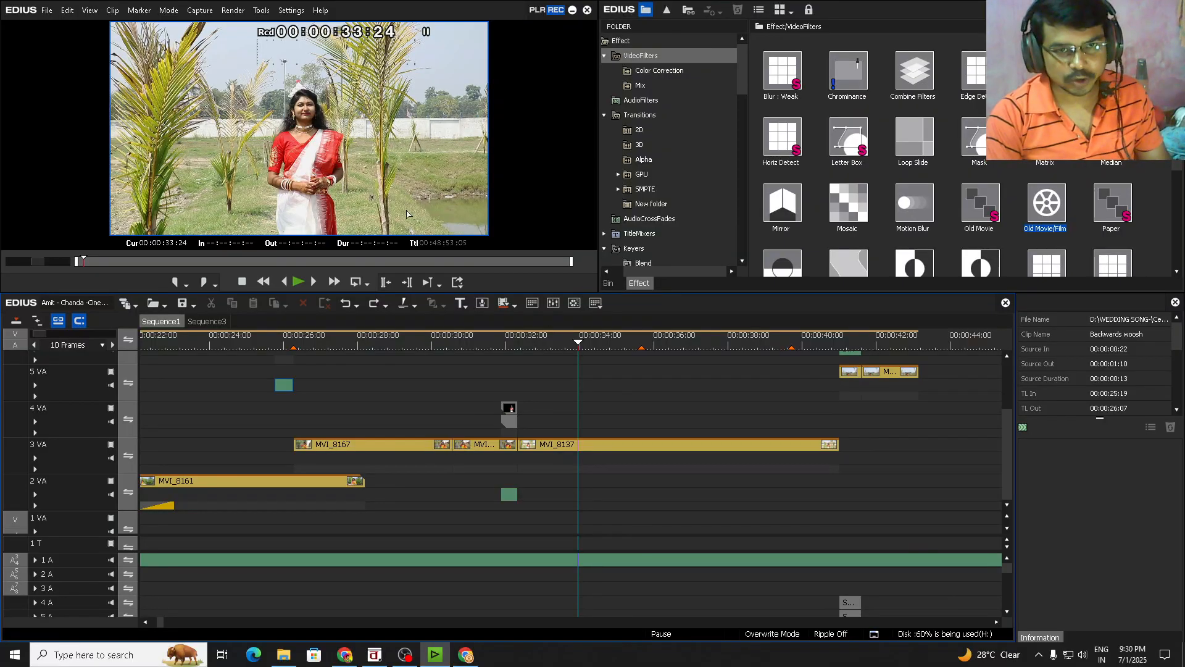
# Mute audio track 1 A and play the sequence from about 23 seconds toward clip MVI_8167
pyautogui.moveTo(317, 347); pyautogui.dragTo(194, 370)
pyautogui.scroll(2, 349, 372)
pyautogui.scroll(-2, 349, 377)
pyautogui.click(112, 560)
pyautogui.press('space')
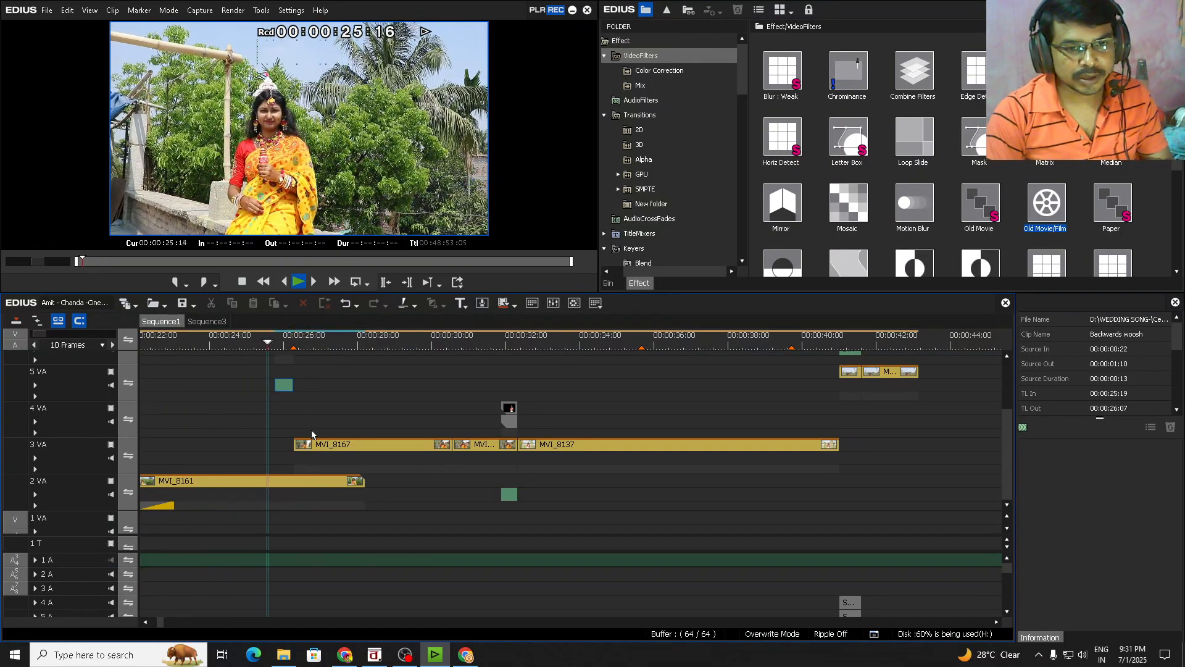
# Play the transition into clip MVI_8167 from just before its start, in full-screen preview, and return to the timeline
pyautogui.moveTo(324, 341); pyautogui.dragTo(295, 343)
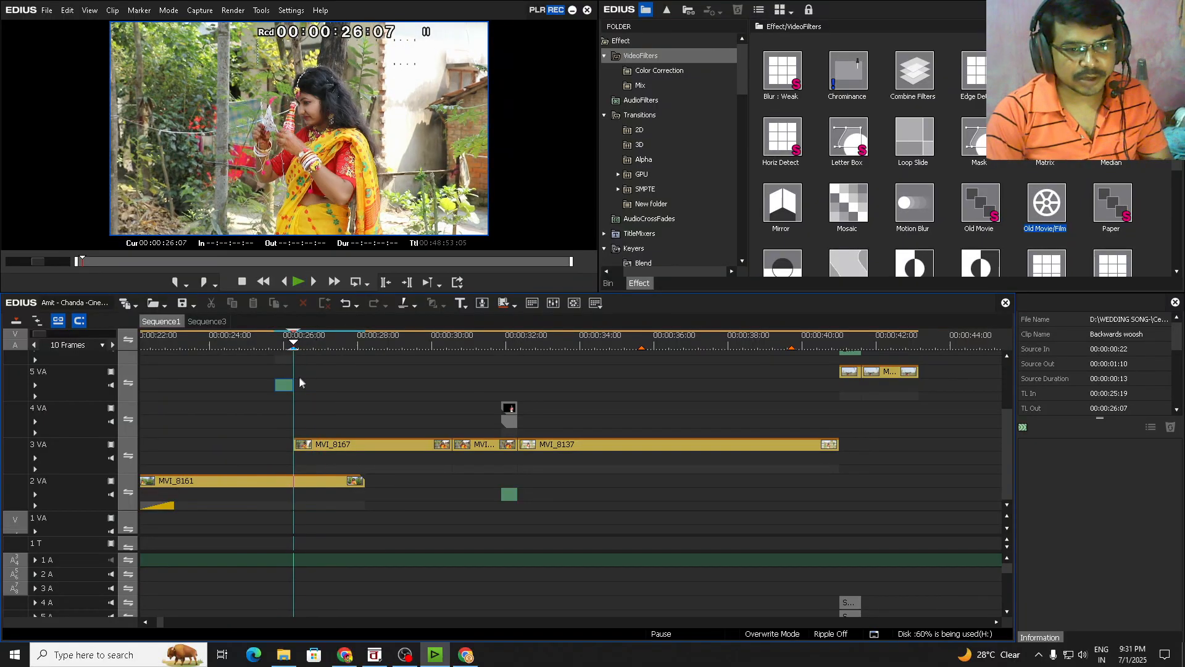
pyautogui.press('space')
pyautogui.click(250, 341)
pyautogui.doubleClick(537, 206)
pyautogui.press('space')
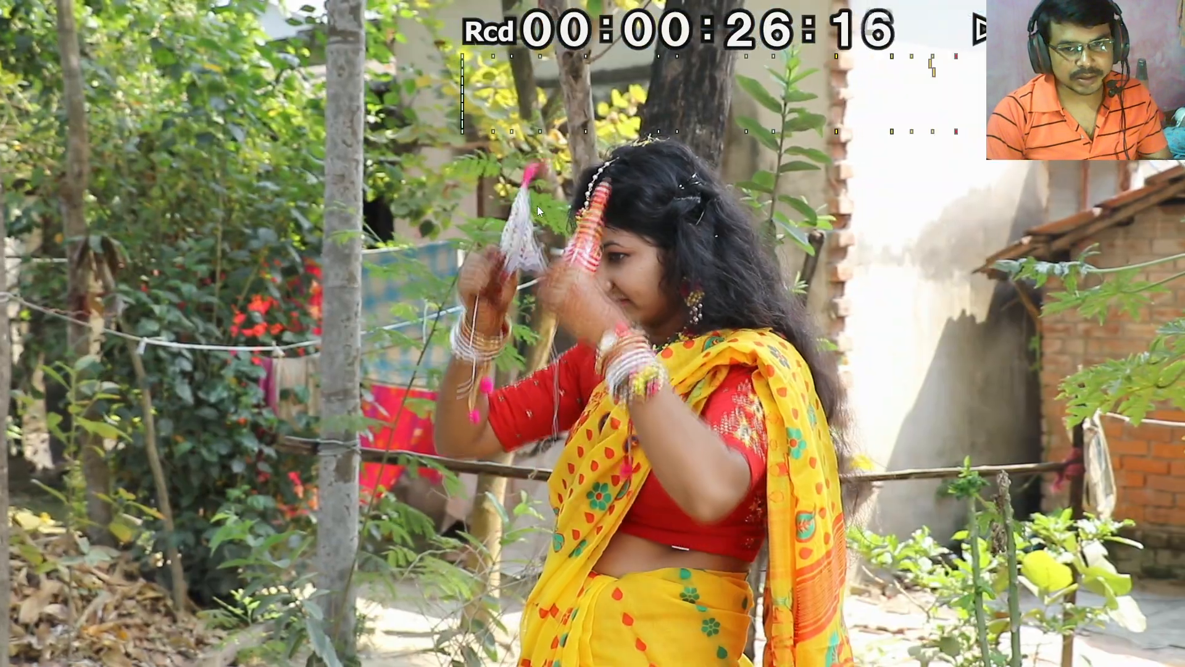
pyautogui.press('space')
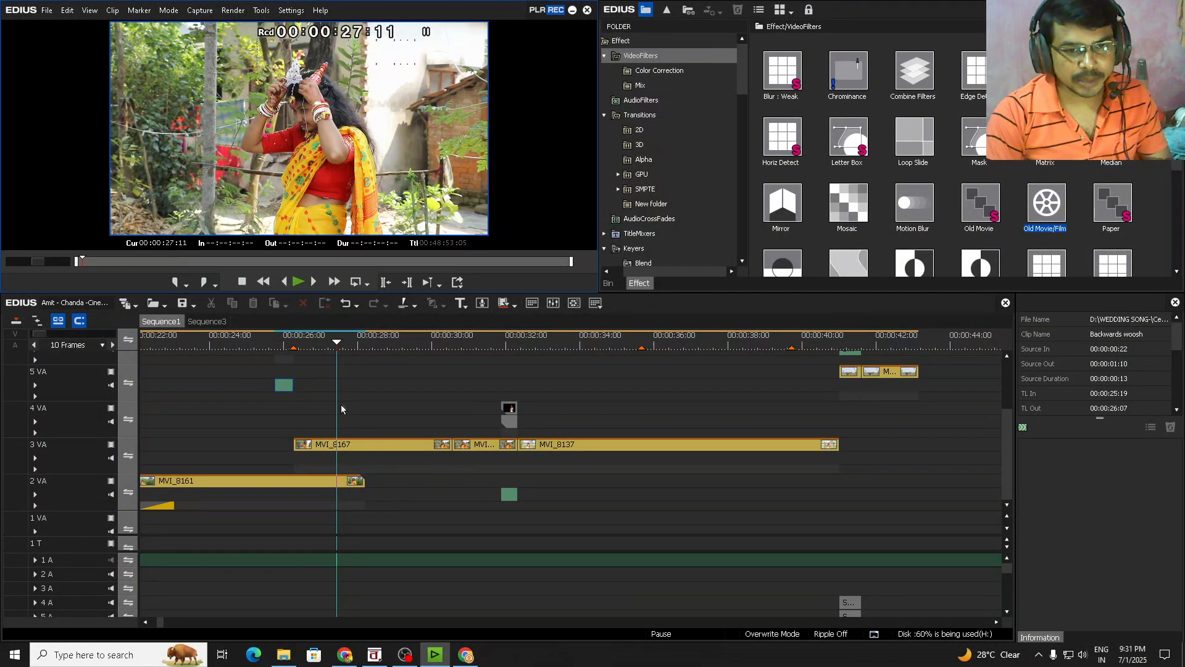
# Select clip MVI_8167 and capture a still frame at 00:00:26:19 into the bin
pyautogui.moveTo(332, 346); pyautogui.dragTo(298, 356)
pyautogui.scroll(3, 295, 374)
pyautogui.scroll(-3, 311, 405)
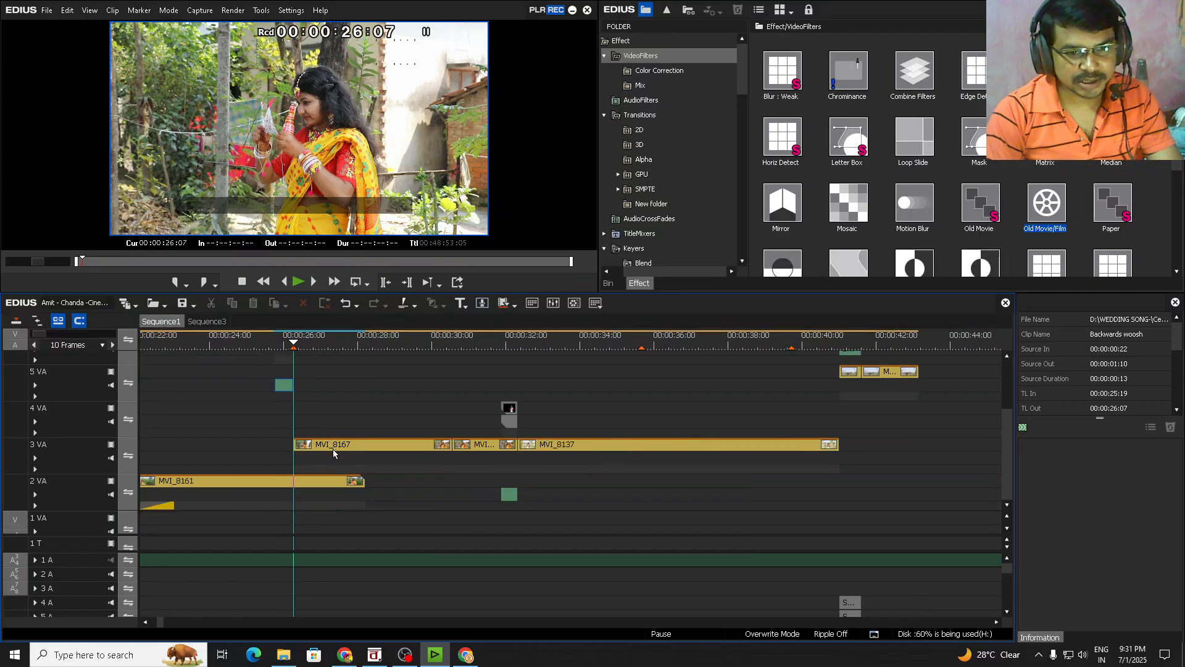
pyautogui.click(321, 449)
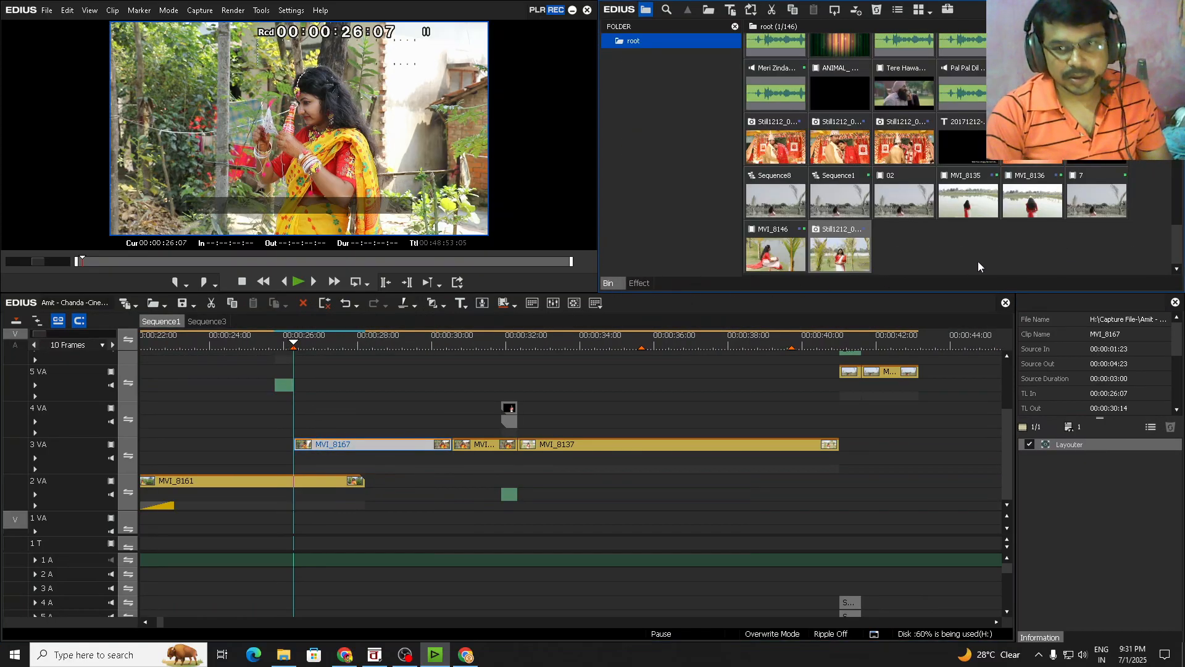
pyautogui.click(979, 262)
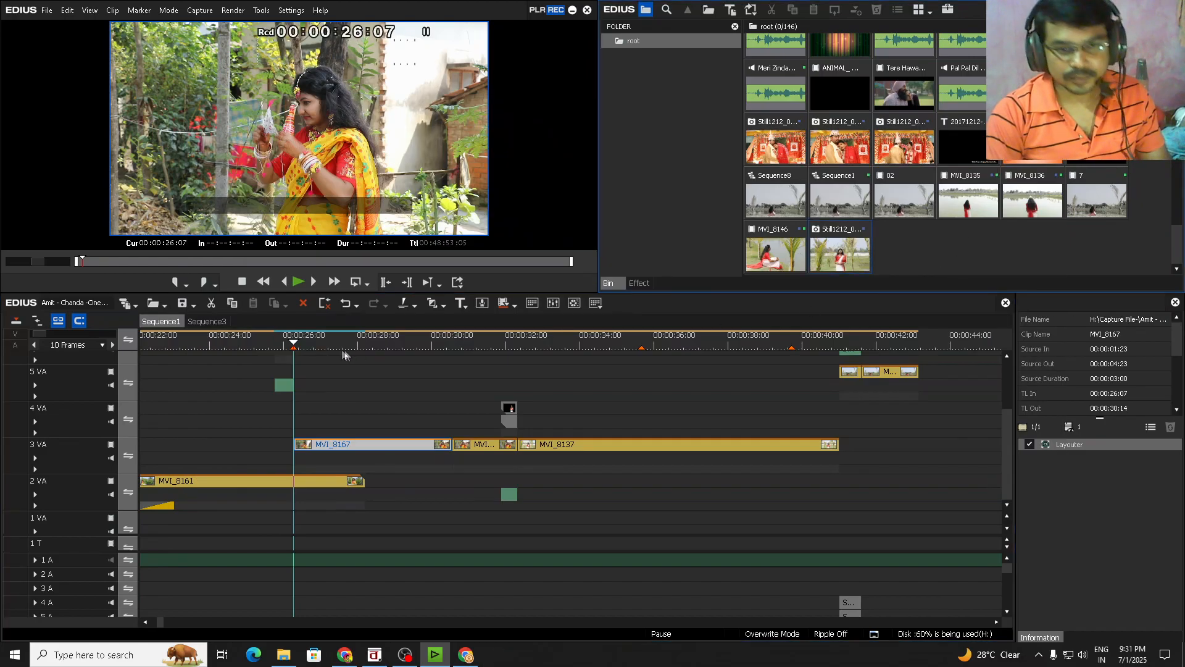
pyautogui.click(312, 349)
pyautogui.hotkey('ctrl', 't')
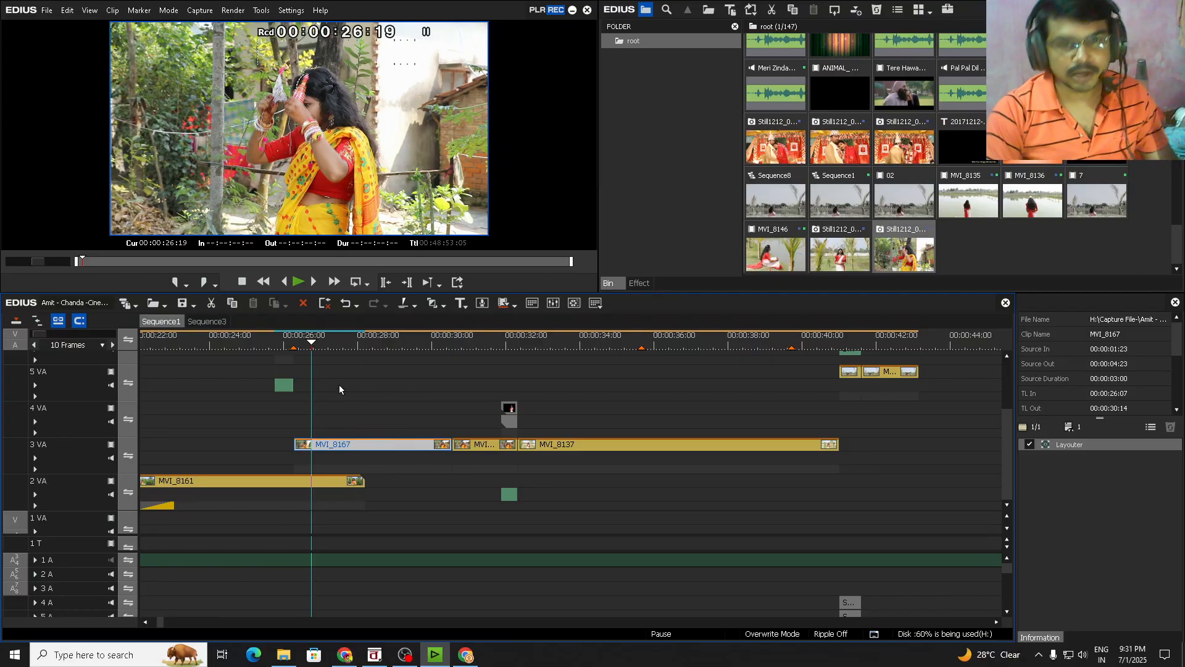
# Try placing the captured still on track 5 VA above clip MVI_8167, scrub to 00:00:31:02 and delete the still from the timeline
pyautogui.moveTo(904, 253); pyautogui.dragTo(321, 387)
pyautogui.moveTo(363, 342); pyautogui.dragTo(471, 380)
pyautogui.press('Delete')
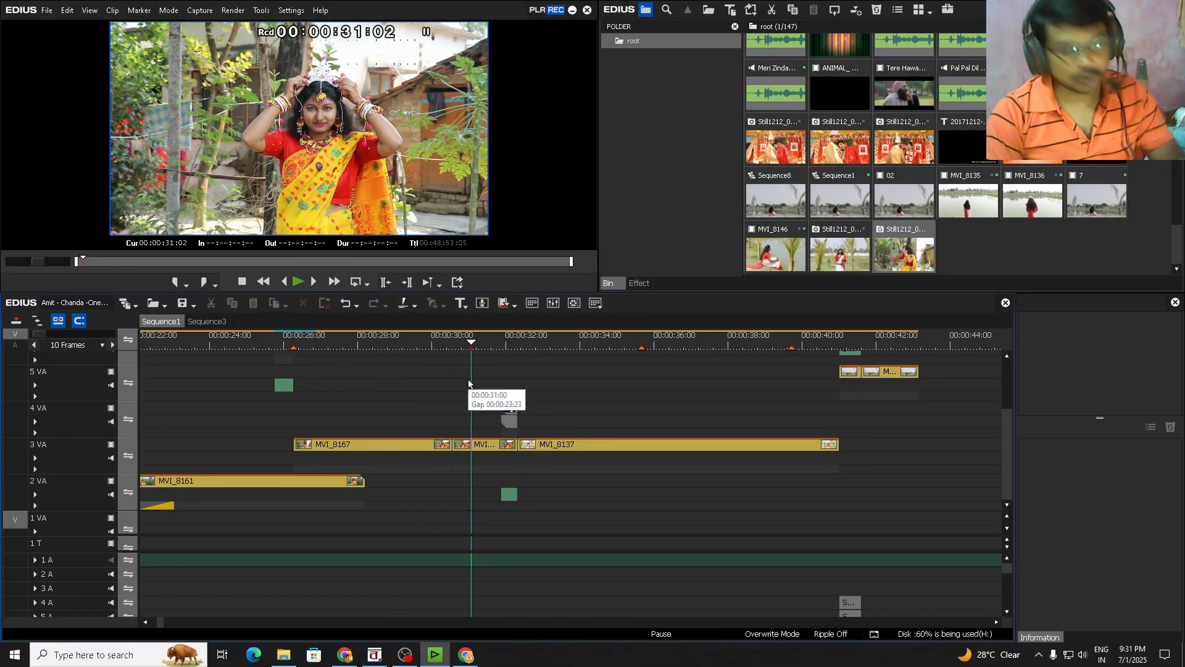
# Capture a still frame at 00:00:31:02 into the bin, try it on track 5 VA and delete it from the timeline
pyautogui.hotkey('ctrl', 't')
pyautogui.moveTo(970, 255); pyautogui.dragTo(486, 379)
pyautogui.press('Delete')
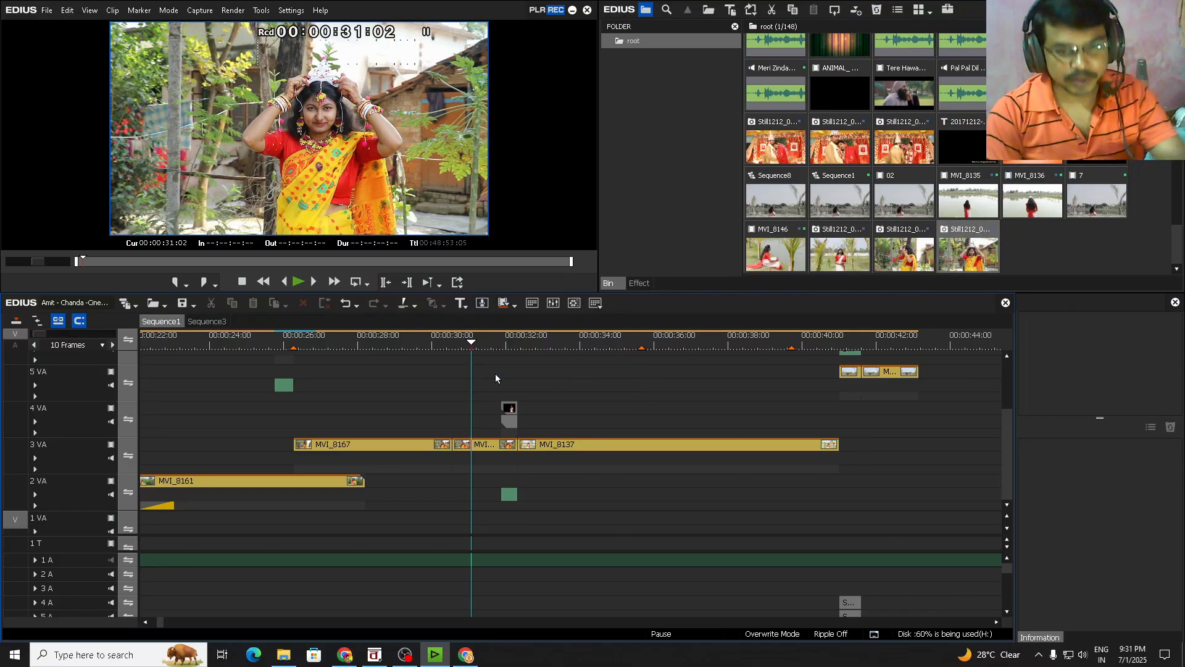
# Move the Sequence3 clip on track 6 VA from above the Backwards woosh clip to start at 00:00:26:20
pyautogui.click(284, 369)
pyautogui.scroll(3, 303, 365)
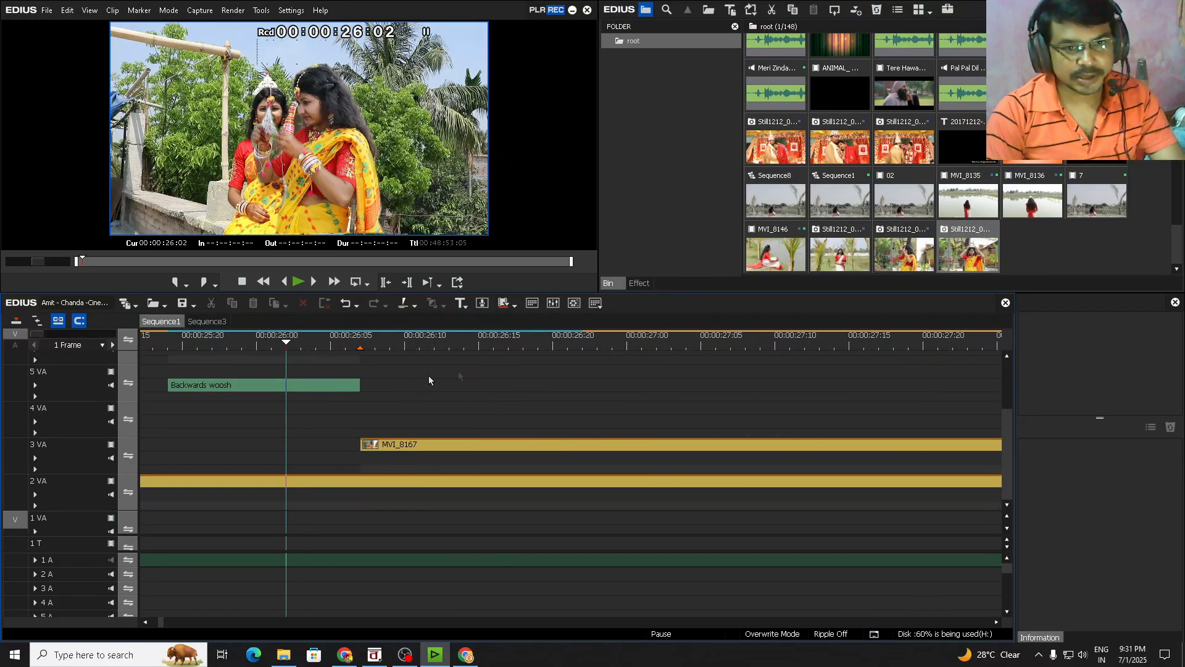
pyautogui.scroll(-1, 428, 379)
pyautogui.moveTo(1008, 437); pyautogui.dragTo(1007, 404)
pyautogui.click(250, 383)
pyautogui.click(271, 384)
pyautogui.click(273, 413)
pyautogui.moveTo(263, 463)
pyautogui.mouseDown()
pyautogui.moveTo(456, 464)
pyautogui.moveTo(256, 463)
pyautogui.mouseUp()
pyautogui.click(262, 412)
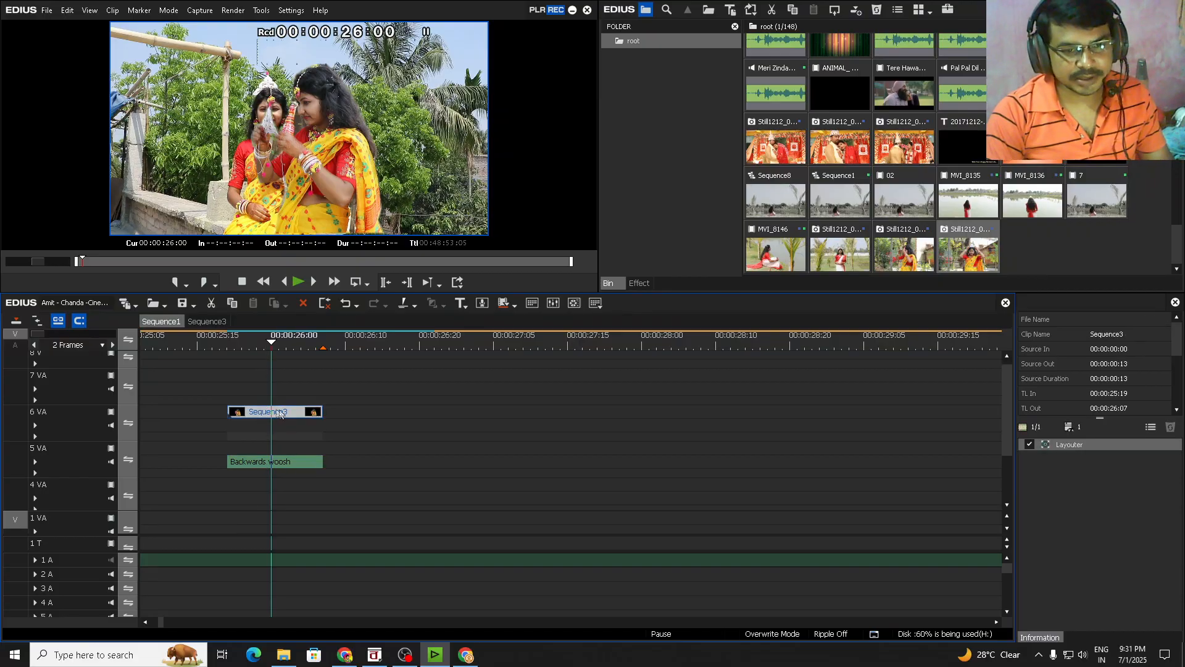
pyautogui.moveTo(273, 415); pyautogui.dragTo(466, 412)
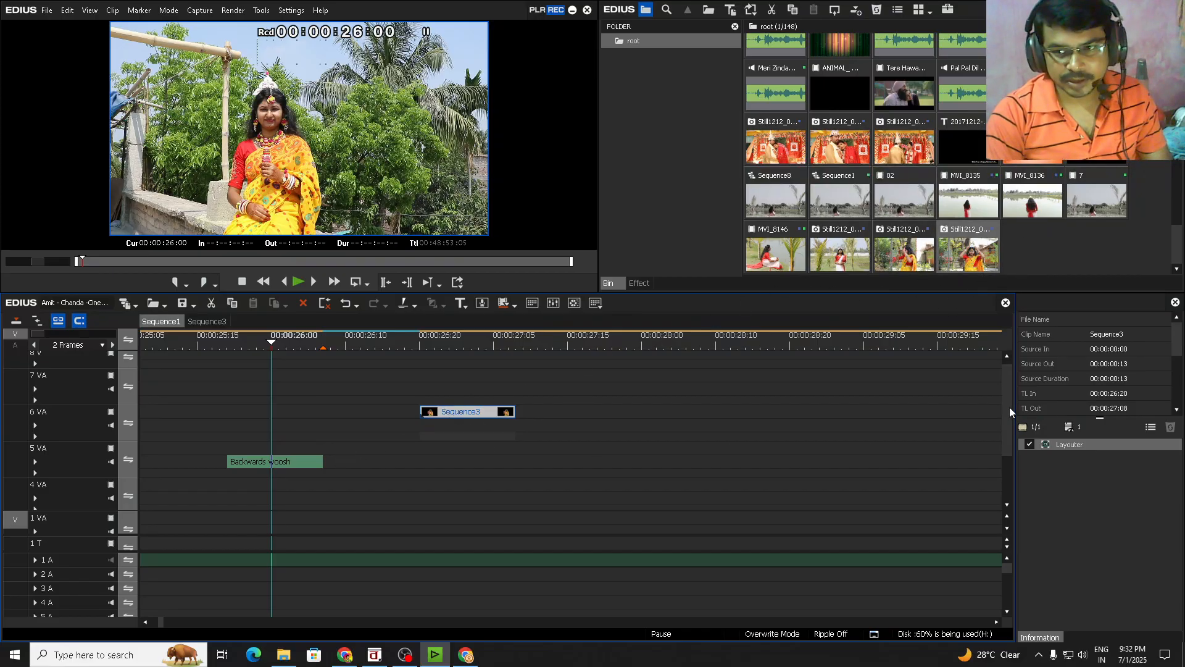
# Capture the first frame of clip MVI_8167 at 00:00:26:07 as a still in the bin
pyautogui.scroll(-2, 1009, 410)
pyautogui.click(323, 341)
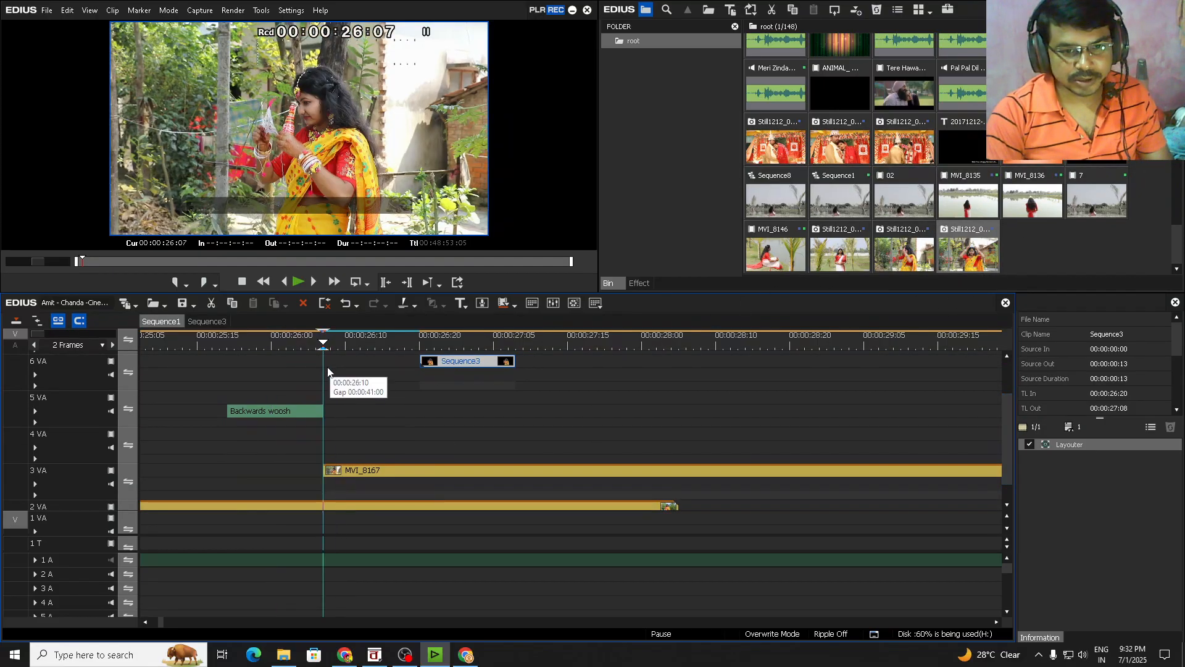
pyautogui.click(342, 472)
pyautogui.hotkey('ctrl', 't')
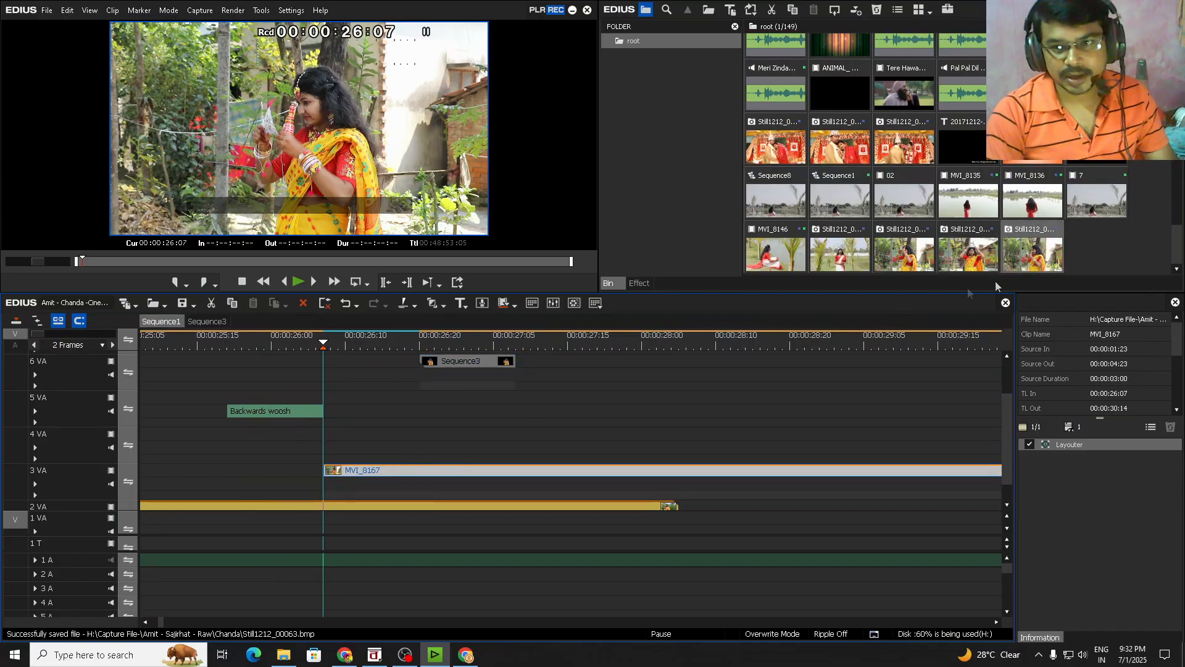
# Close the Sequence3 timeline and keep only Sequence1 open
pyautogui.rightClick(148, 321)
pyautogui.click(191, 428)
pyautogui.click(379, 481)
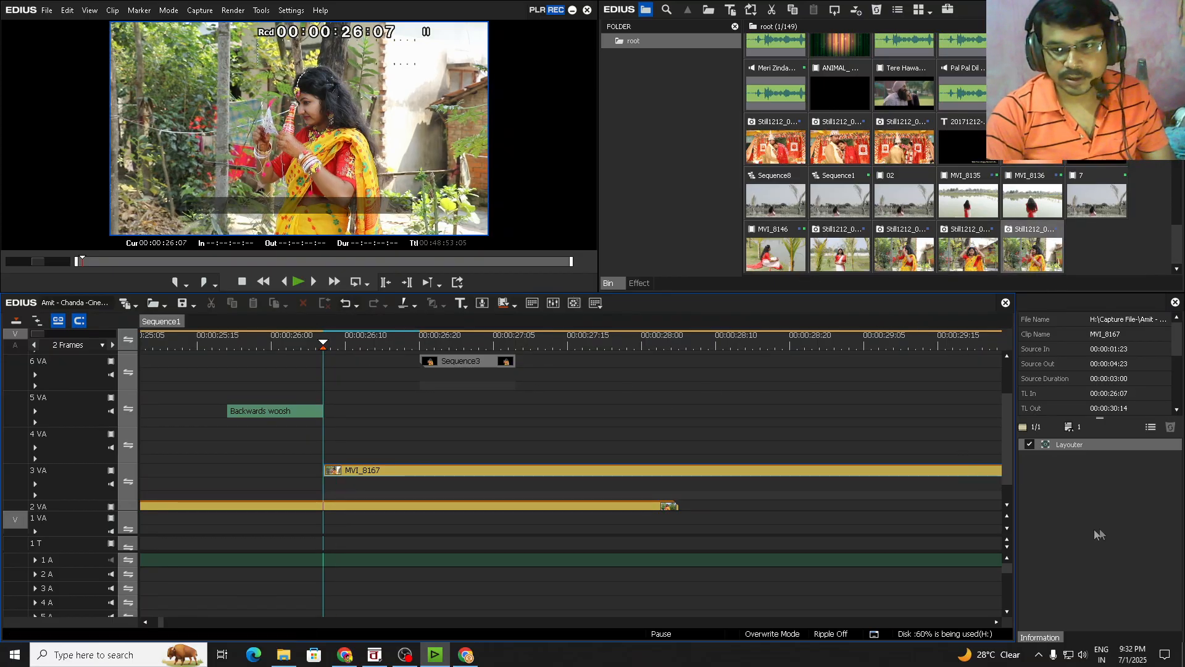
# Create a new sequence in the bin's root folder and open it on the timeline
pyautogui.click(1113, 239)
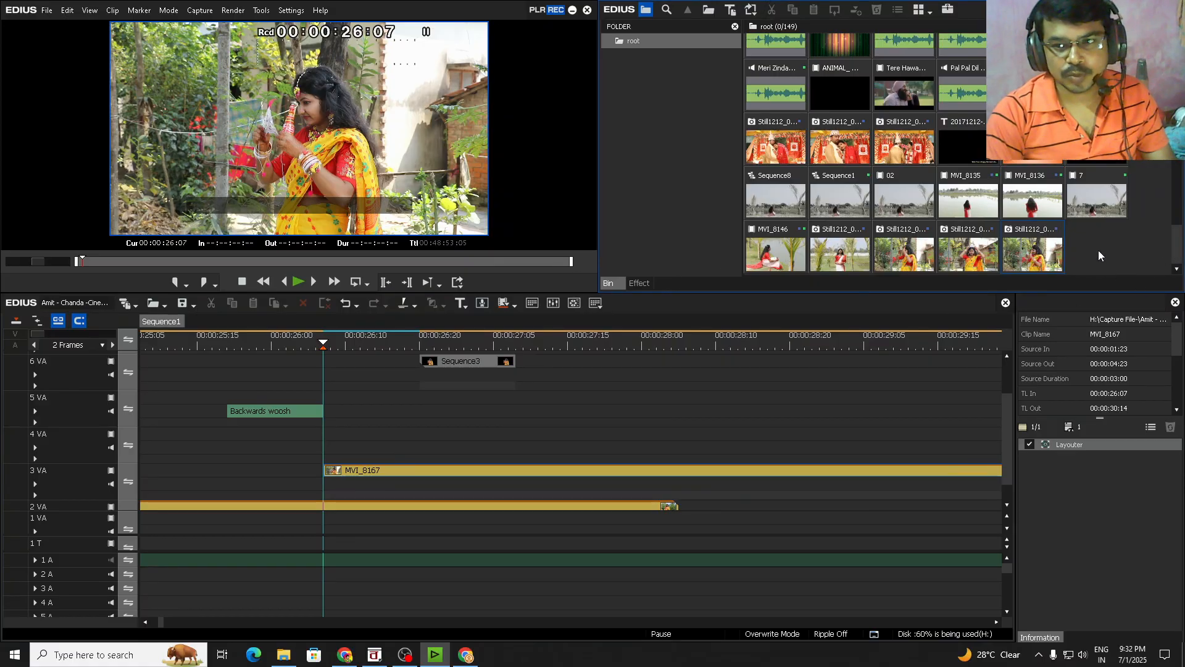
pyautogui.rightClick(1099, 253)
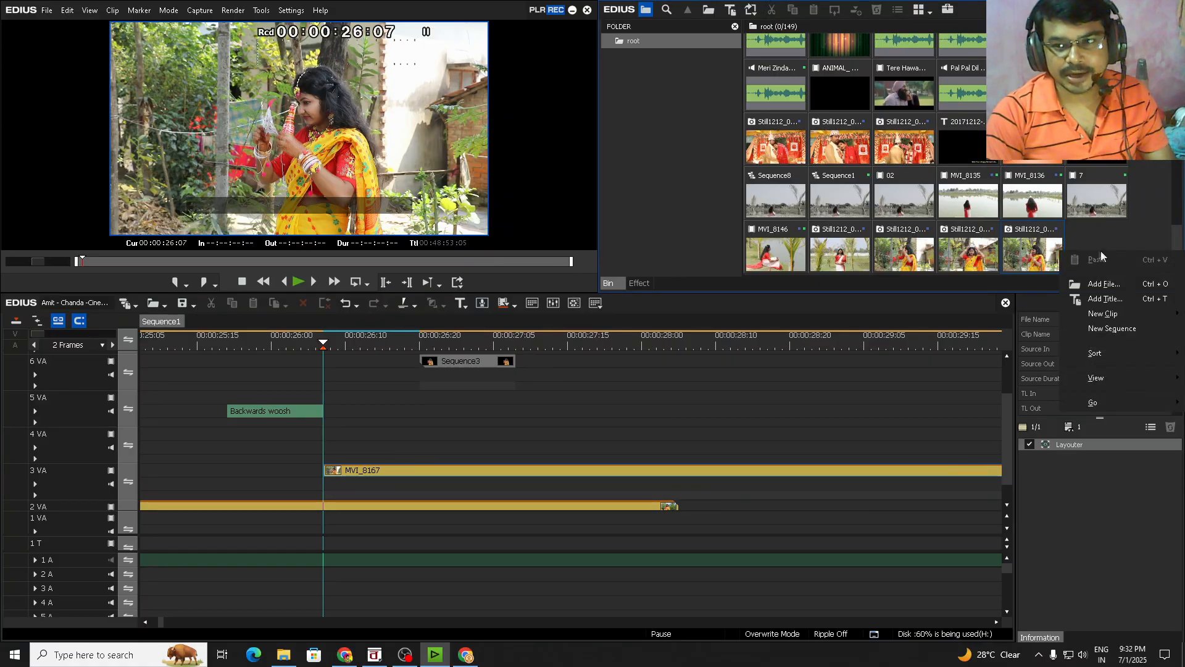
pyautogui.click(1116, 329)
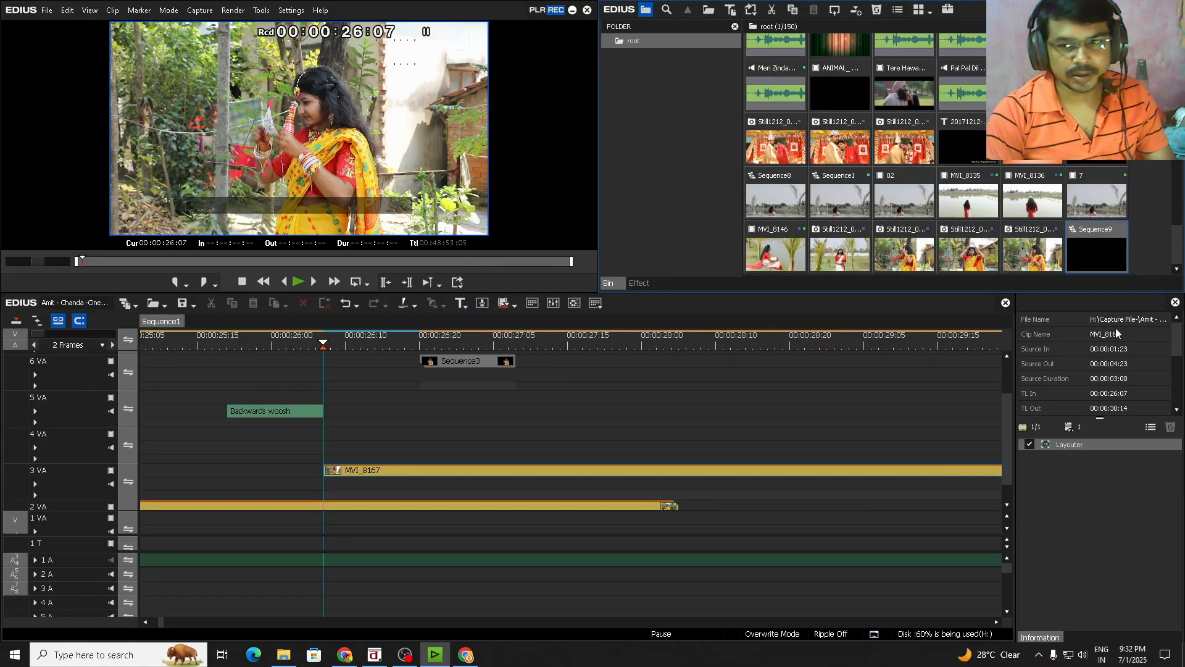
pyautogui.doubleClick(1089, 255)
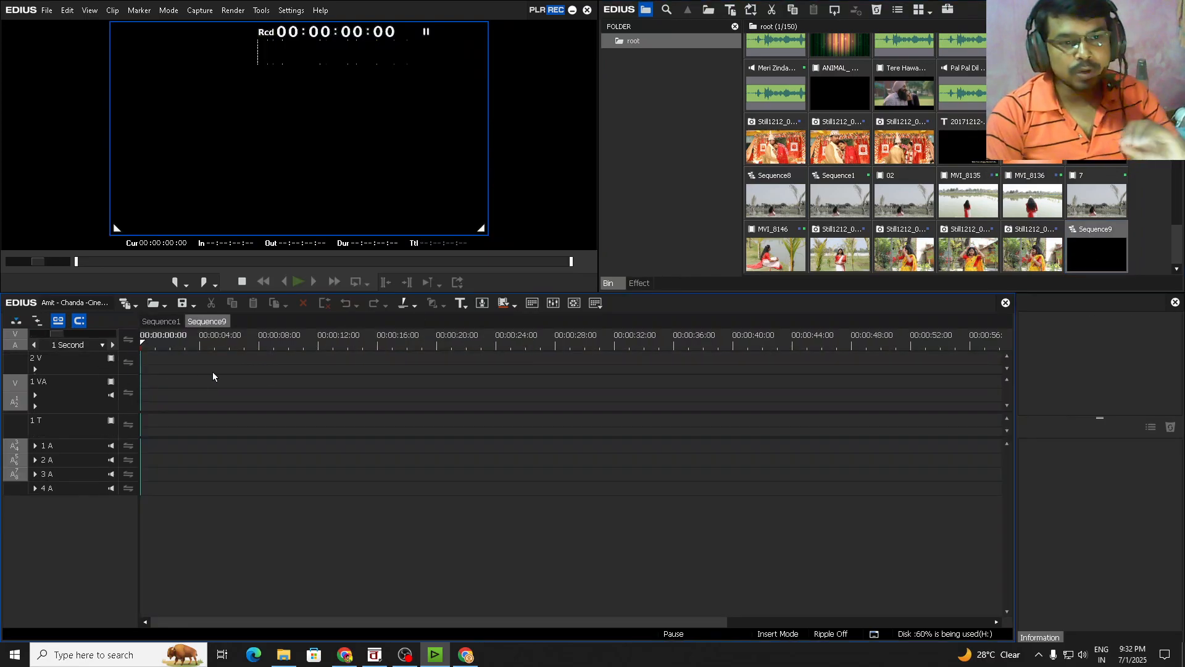
# Place the newest captured still of the woman at the start of track 1 VA in the new sequence and scrub through it
pyautogui.moveTo(1032, 253); pyautogui.dragTo(163, 385)
pyautogui.click(165, 343)
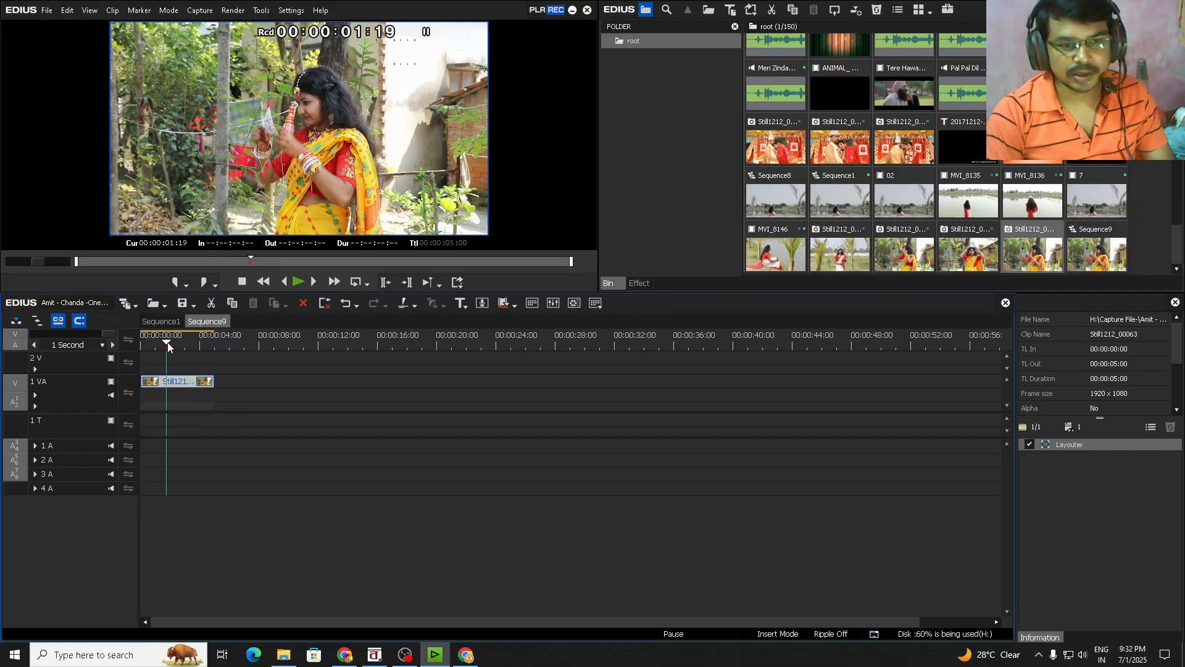
pyautogui.click(177, 343)
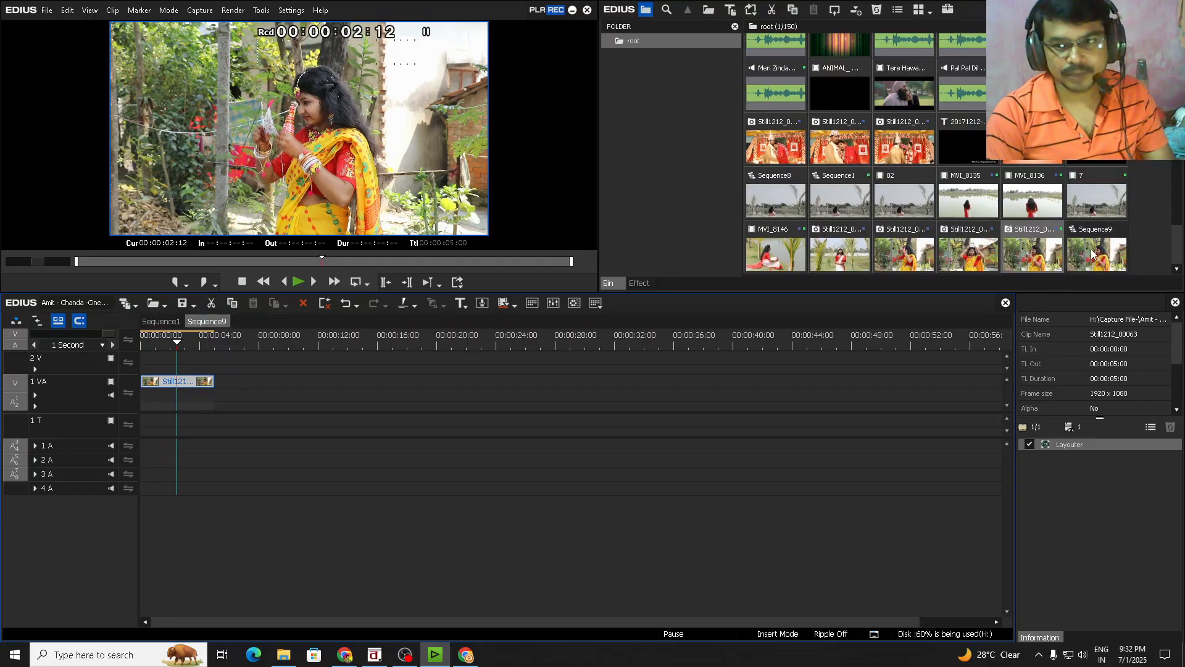
pyautogui.click(160, 347)
pyautogui.moveTo(160, 352)
pyautogui.mouseDown()
pyautogui.moveTo(206, 355)
pyautogui.moveTo(184, 354)
pyautogui.mouseUp()
pyautogui.scroll(1, 169, 378)
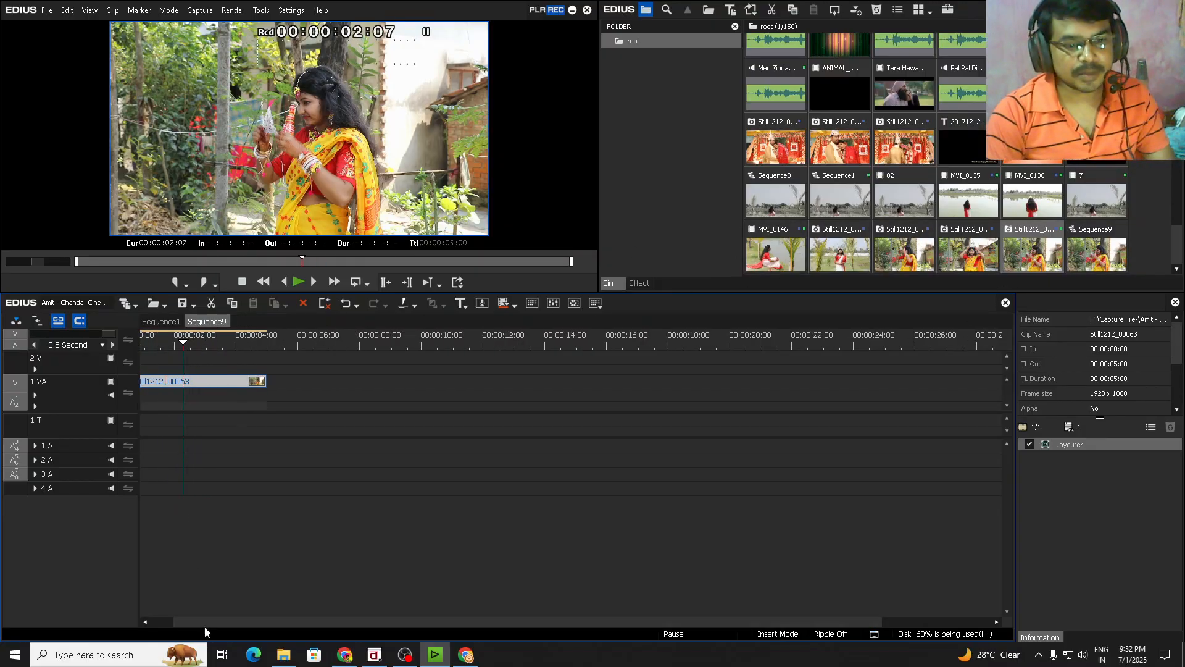
pyautogui.moveTo(205, 624); pyautogui.dragTo(98, 624)
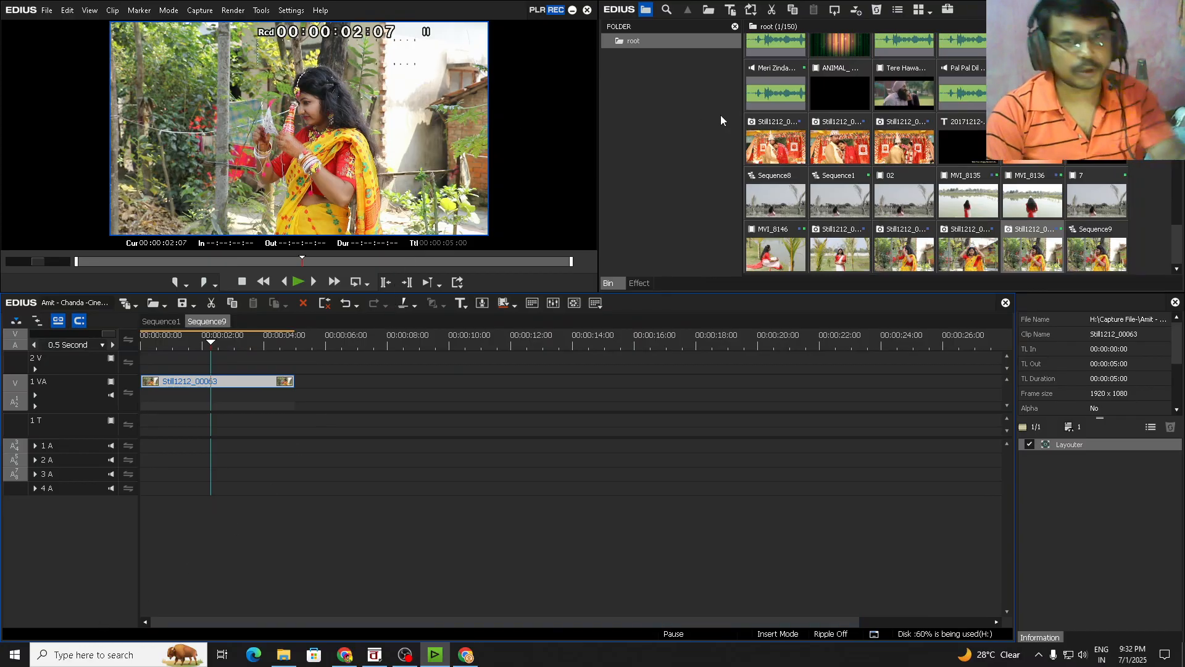
# Apply the Mask video filter to the still clip on track 1 VA
pyautogui.click(679, 186)
pyautogui.click(640, 282)
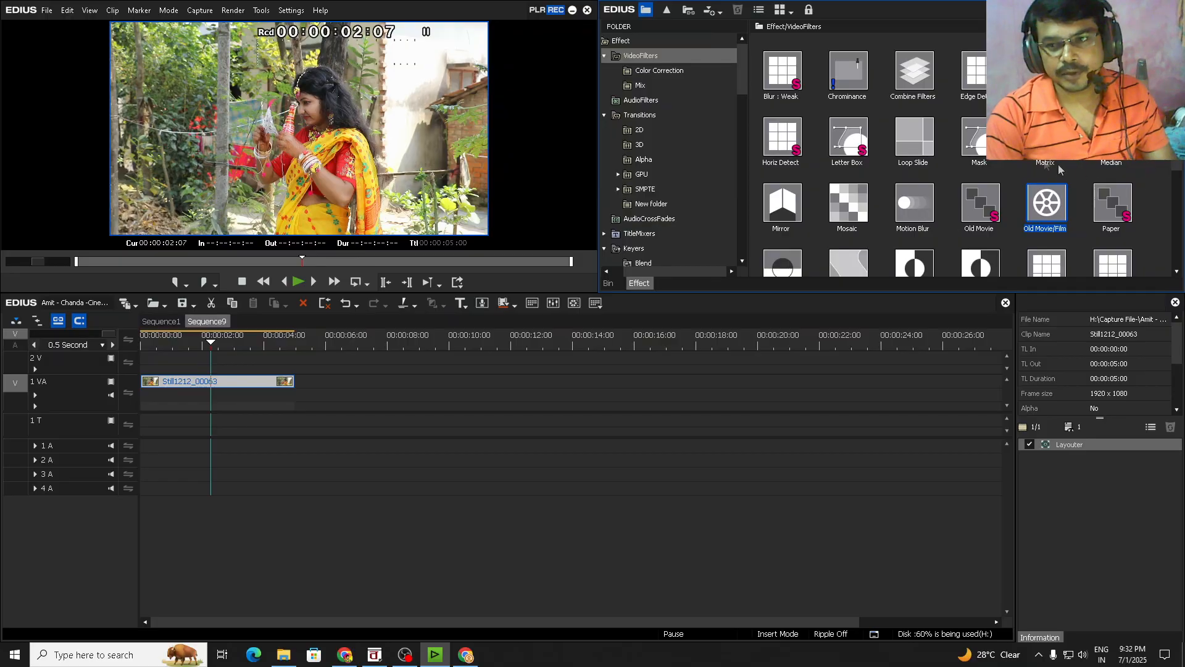
pyautogui.moveTo(979, 138); pyautogui.dragTo(261, 392)
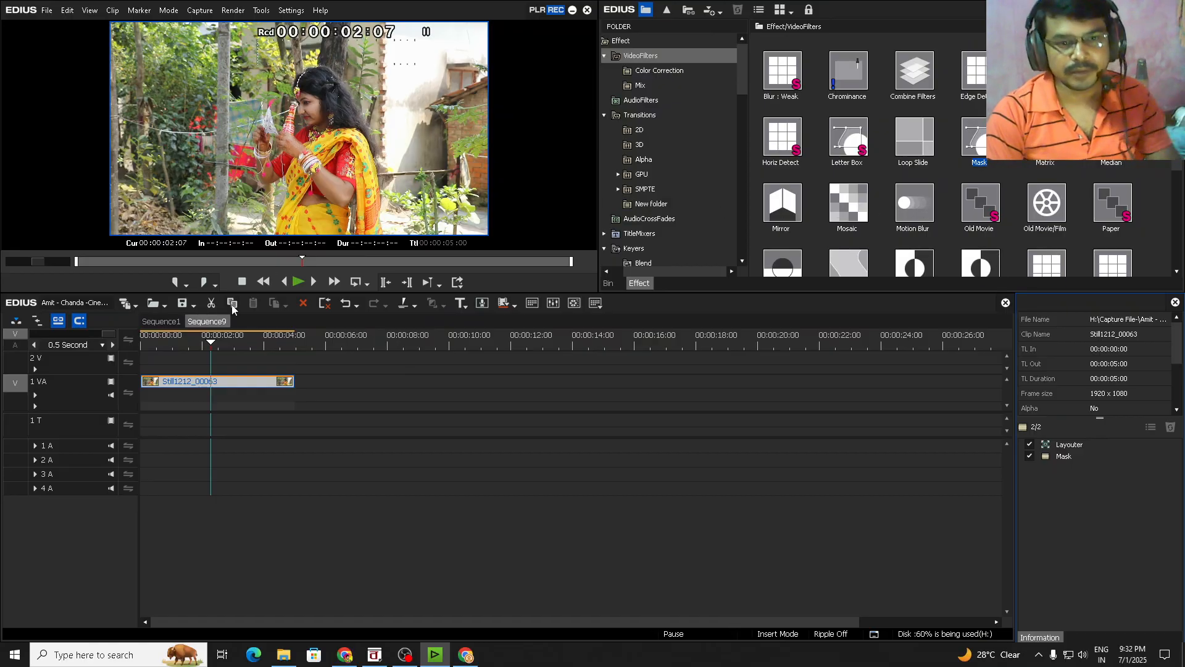
# Draw a closed freeform mask path around the woman in the Mask filter's settings, following her hair, hands, arms and saree down to the frame's lower edge
pyautogui.click(223, 386)
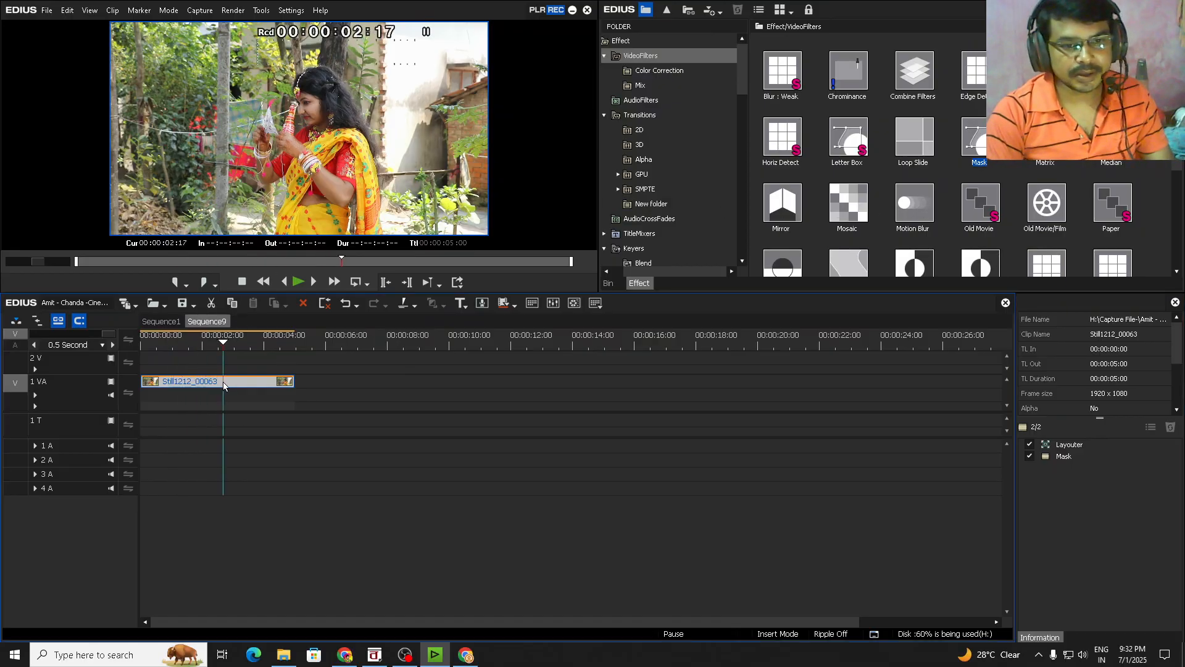
pyautogui.doubleClick(1064, 456)
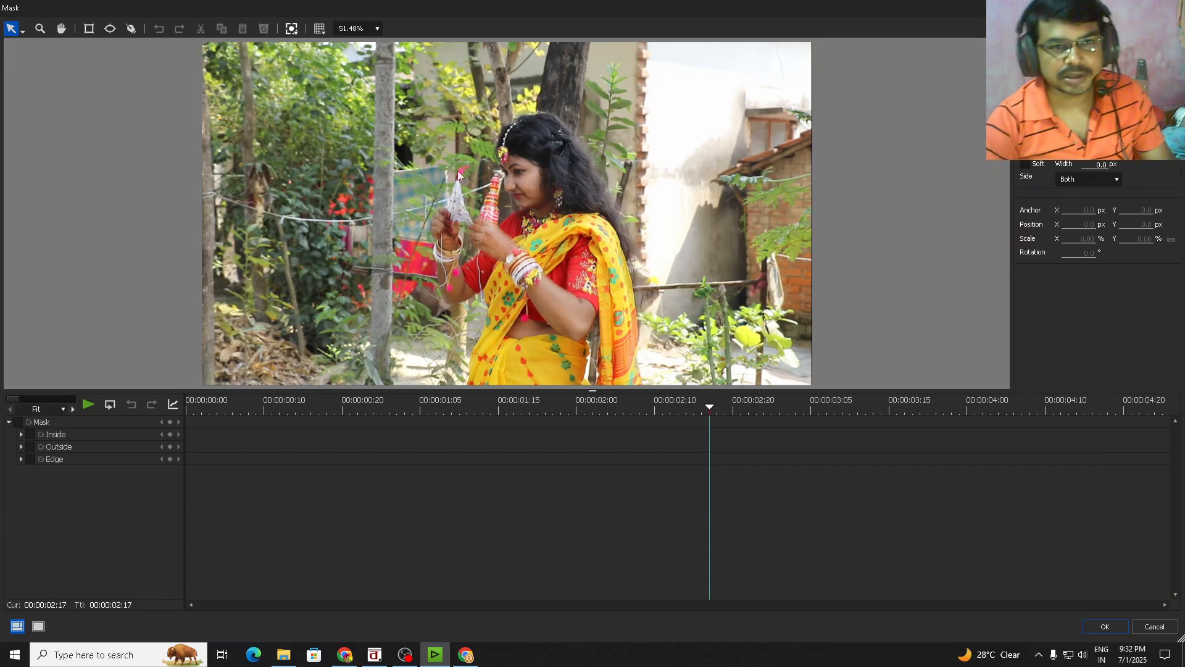
pyautogui.click(131, 30)
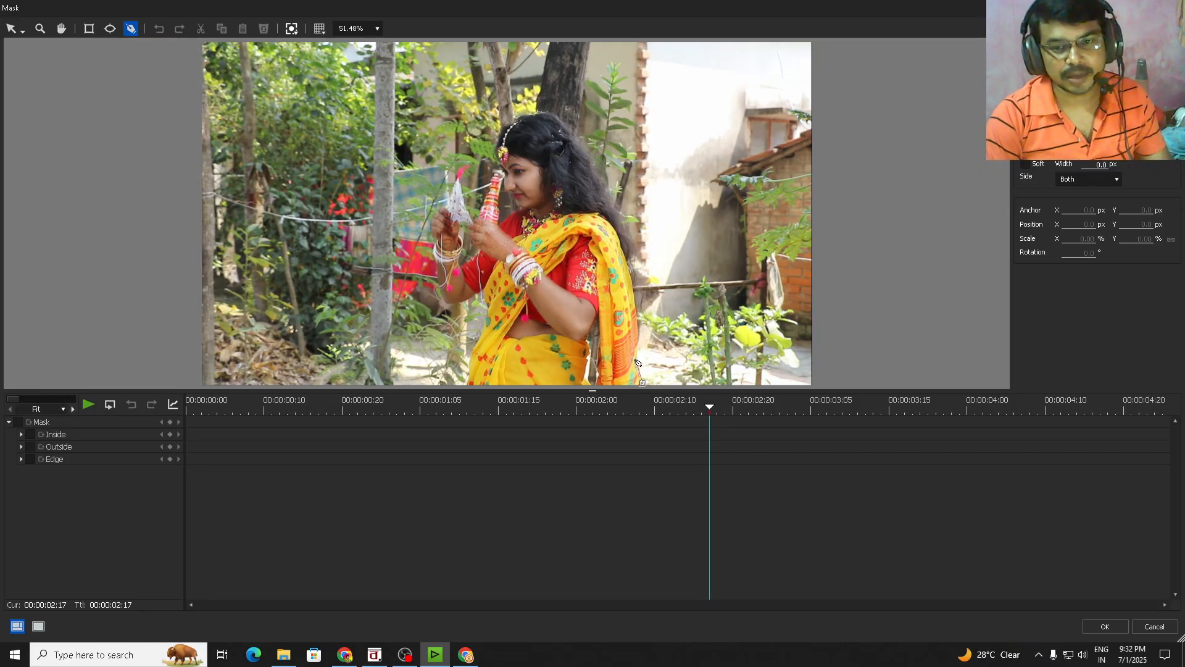
pyautogui.click(631, 275)
pyautogui.click(622, 212)
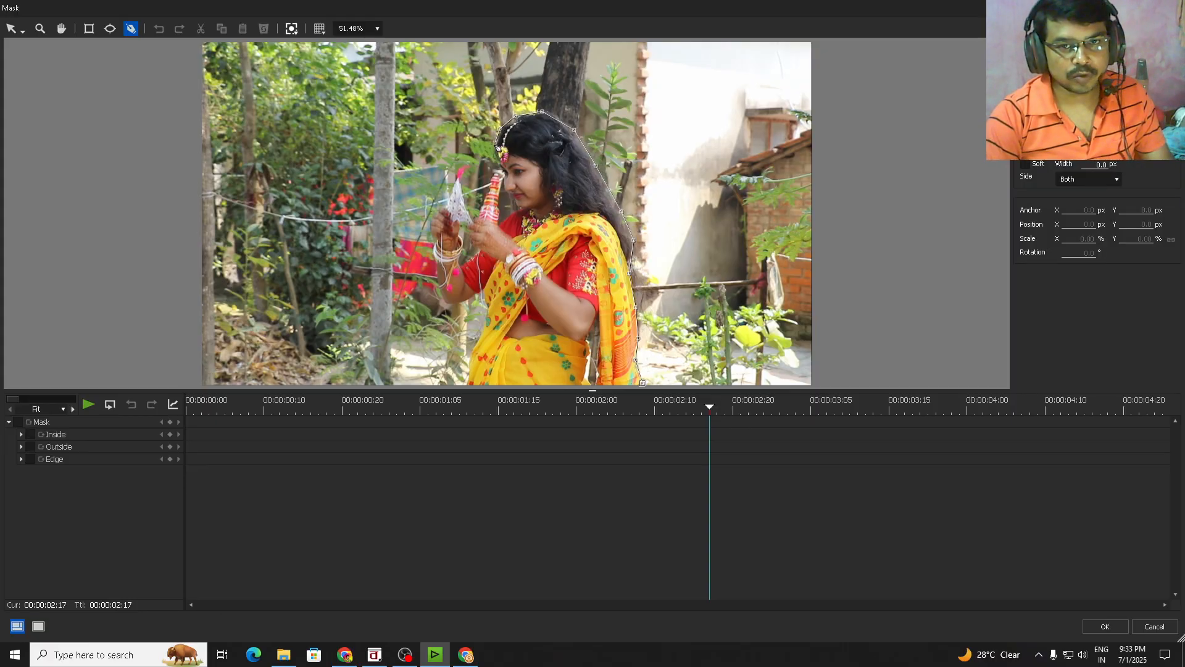
pyautogui.click(494, 188)
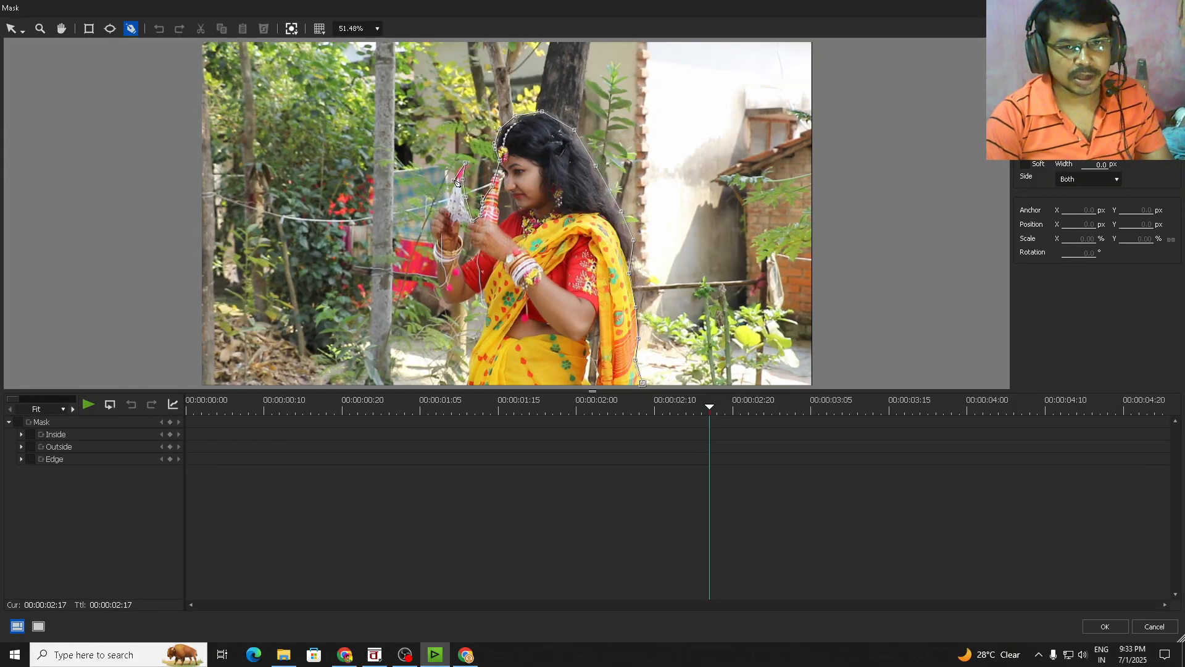
pyautogui.click(447, 203)
pyautogui.click(438, 206)
pyautogui.click(433, 221)
pyautogui.click(431, 229)
pyautogui.click(433, 242)
pyautogui.click(432, 256)
pyautogui.click(441, 296)
pyautogui.click(451, 305)
pyautogui.click(474, 296)
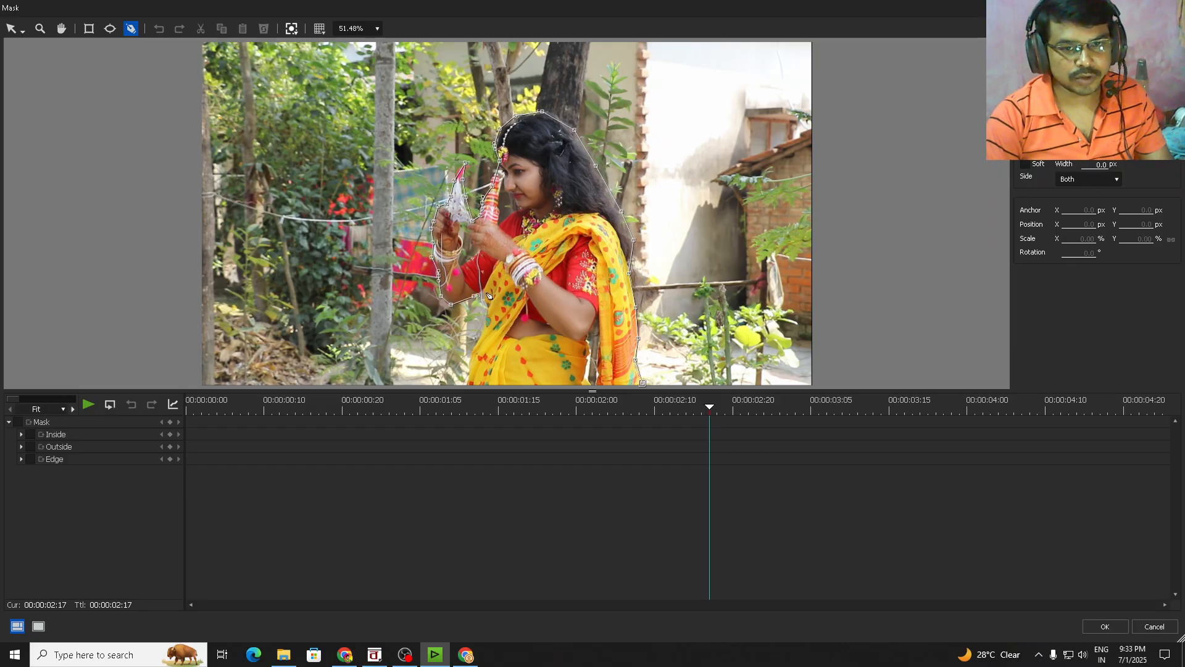
pyautogui.click(489, 293)
pyautogui.click(489, 307)
pyautogui.click(485, 316)
pyautogui.click(473, 341)
pyautogui.click(469, 382)
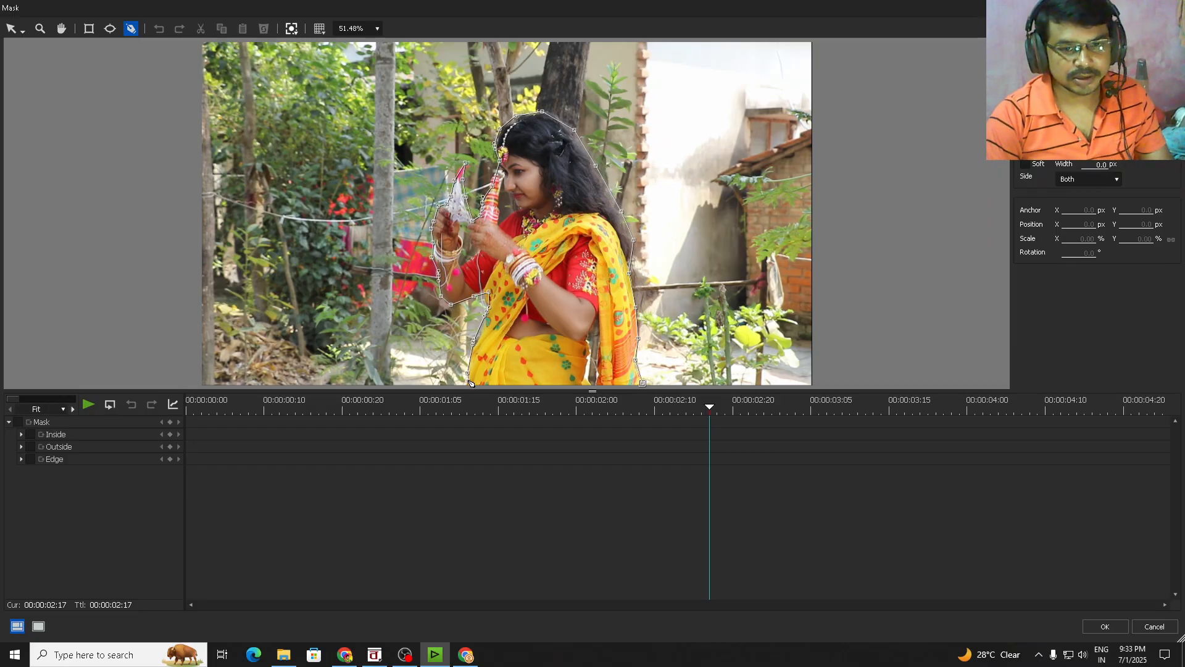
pyautogui.click(642, 383)
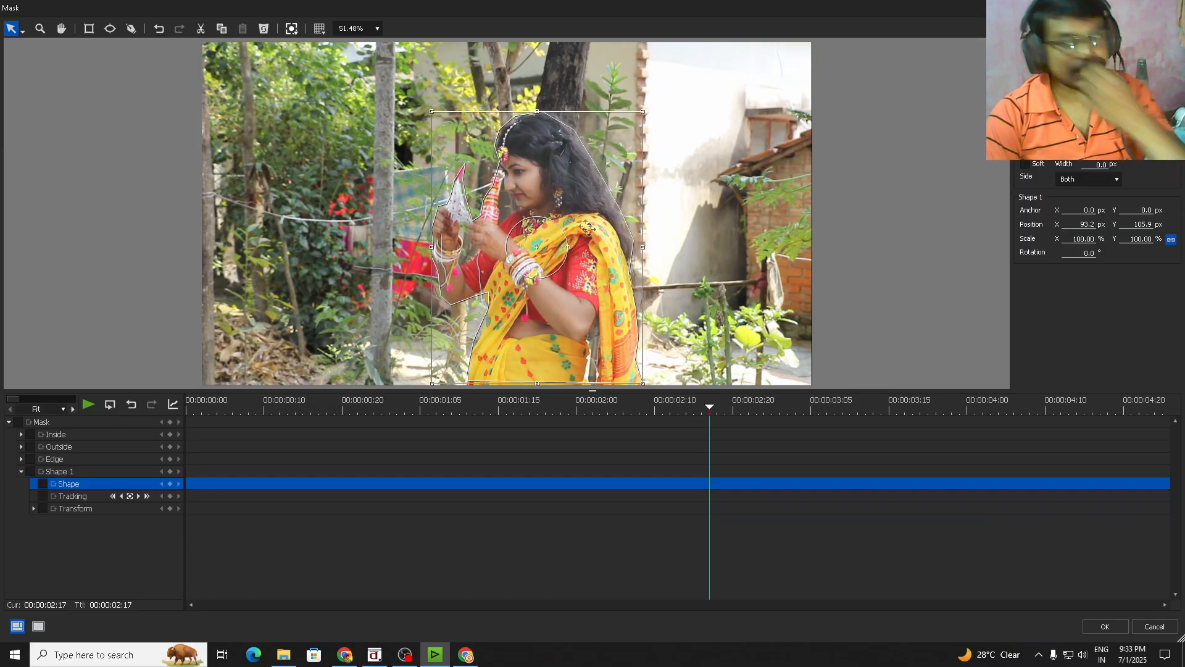
# Switch to OBS, move the Web Camera source down so it uncovers the mask settings, and return to EDIUS
pyautogui.click(406, 656)
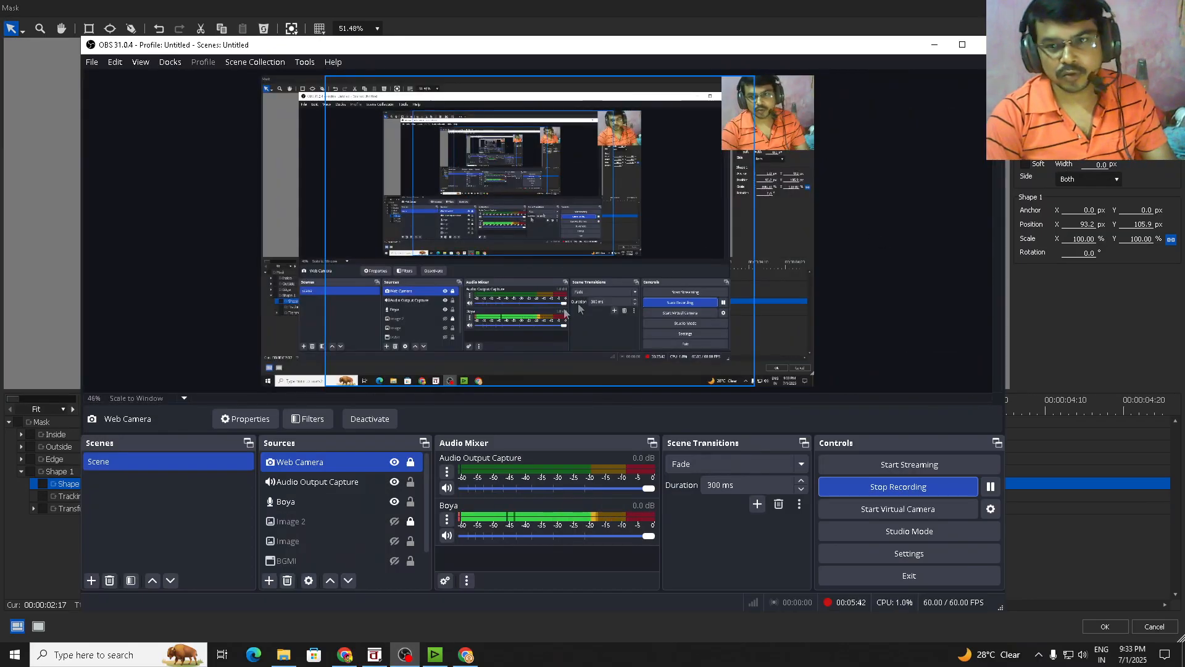
pyautogui.moveTo(773, 114); pyautogui.dragTo(779, 267)
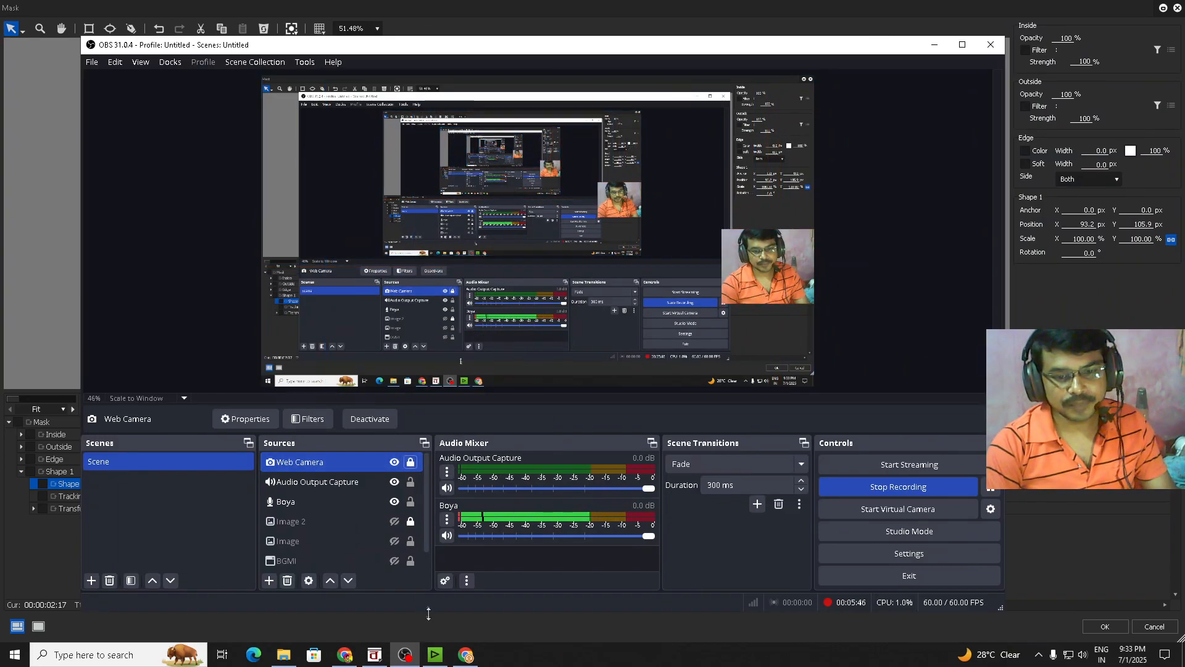
pyautogui.click(435, 654)
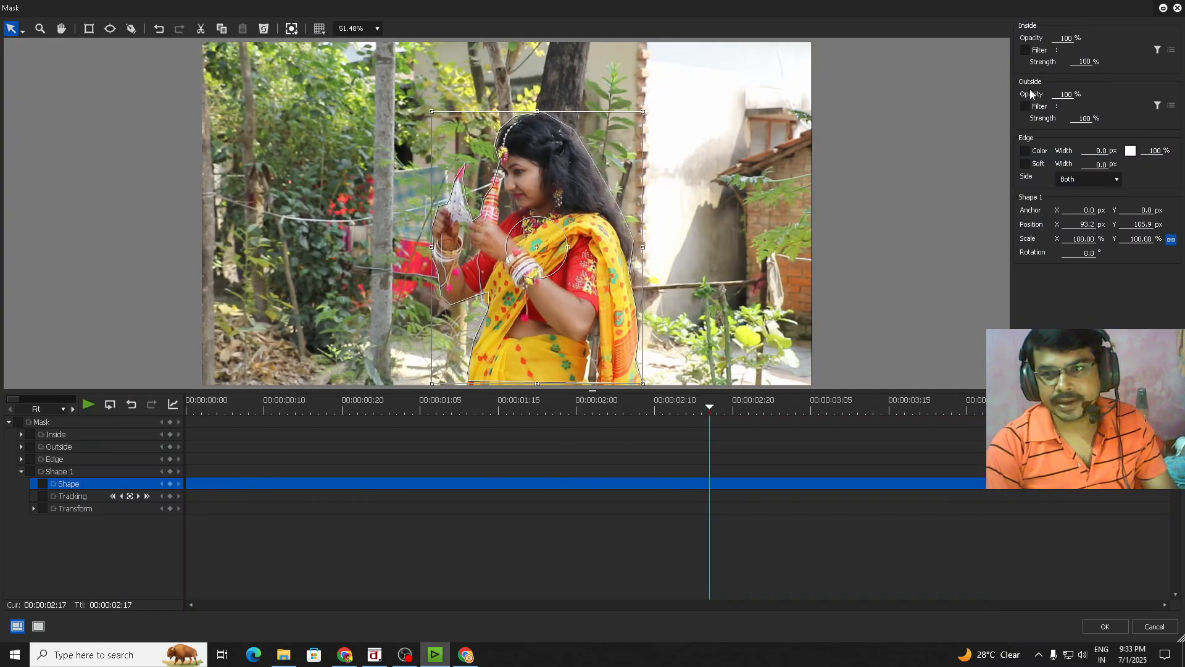
# Set the mask's outside opacity to 0%, apply the mask and check the cutout full screen
pyautogui.click(1063, 95)
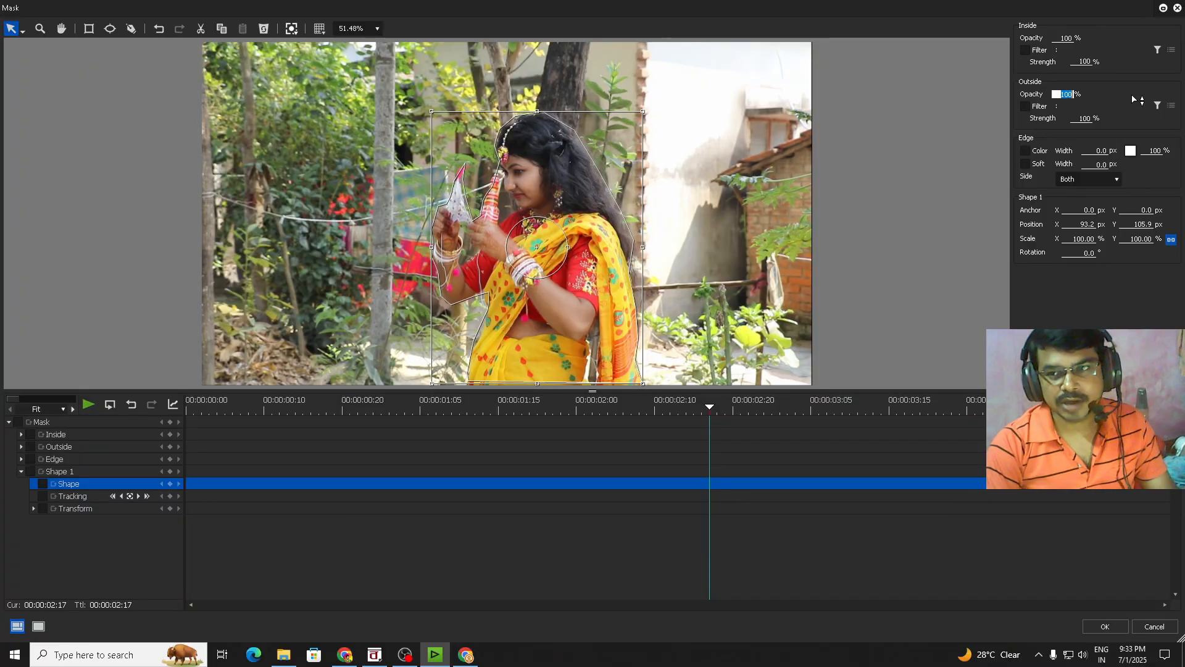
pyautogui.write('0')
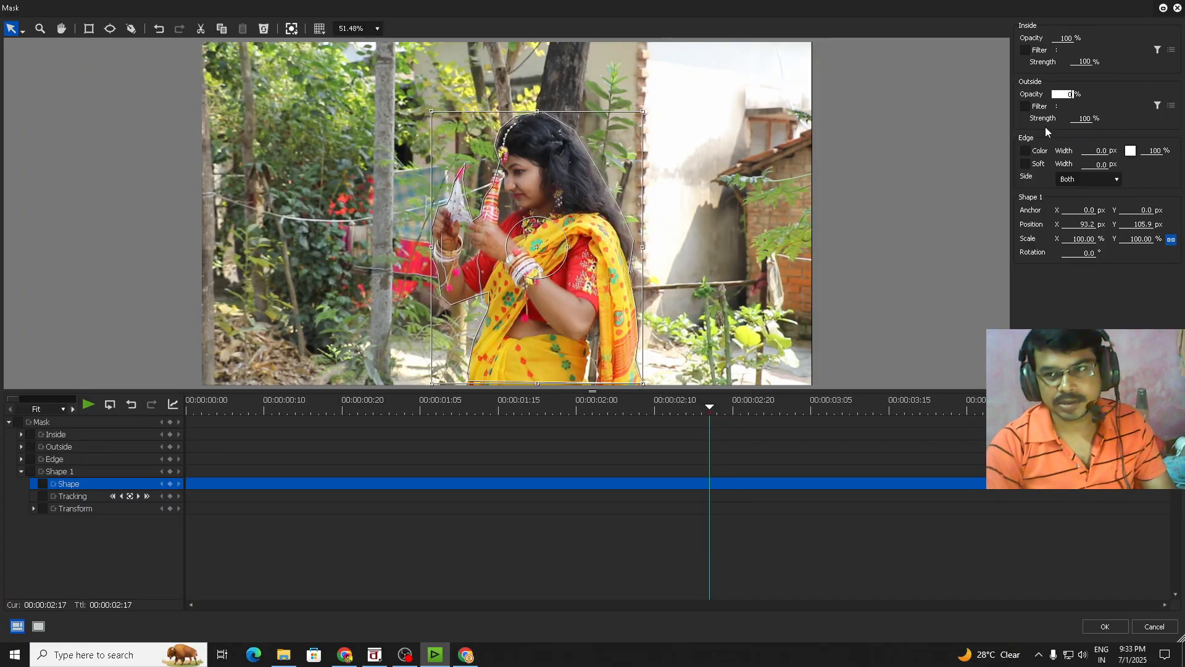
pyautogui.click(1109, 626)
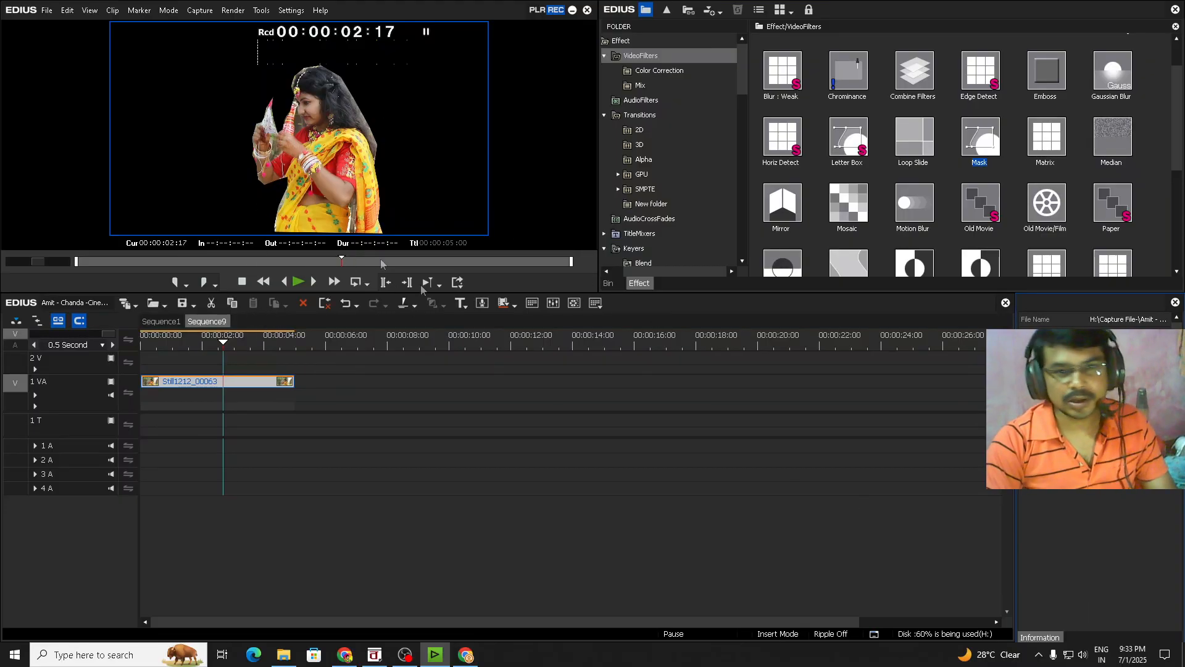
pyautogui.doubleClick(370, 117)
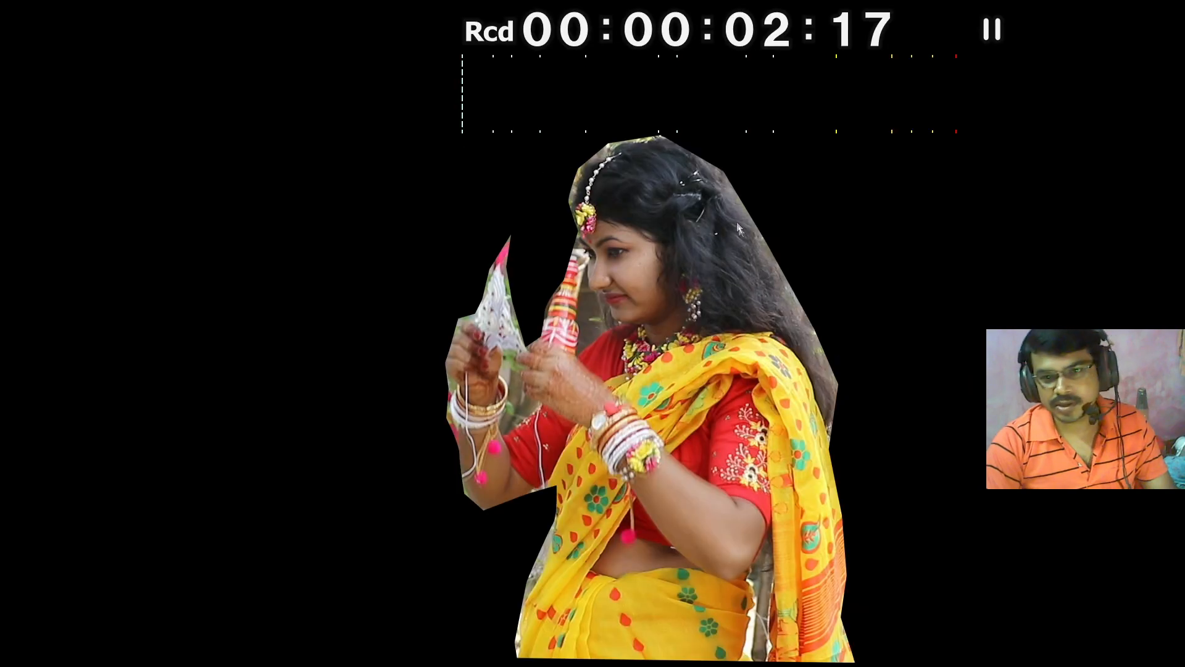
pyautogui.press('Escape')
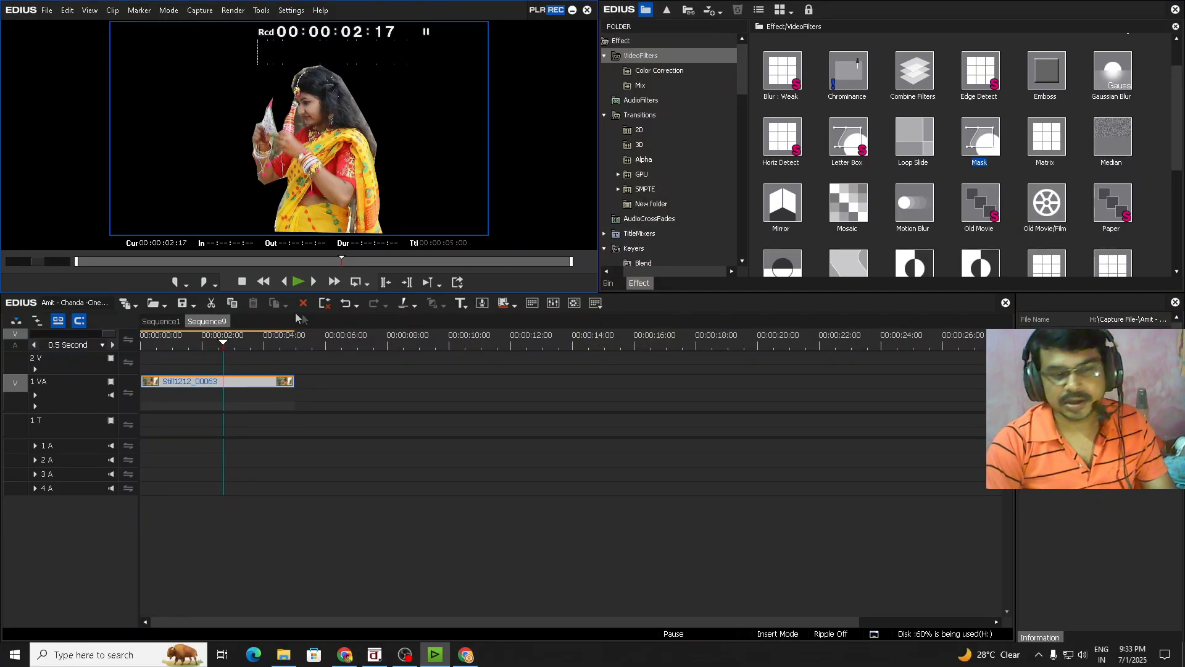
# Enable a red edge colour on the mask, set the edge width, apply it and check the outlined cutout full screen
pyautogui.moveTo(228, 338)
pyautogui.mouseDown()
pyautogui.moveTo(201, 345)
pyautogui.moveTo(225, 352)
pyautogui.mouseUp()
pyautogui.doubleClick(1093, 460)
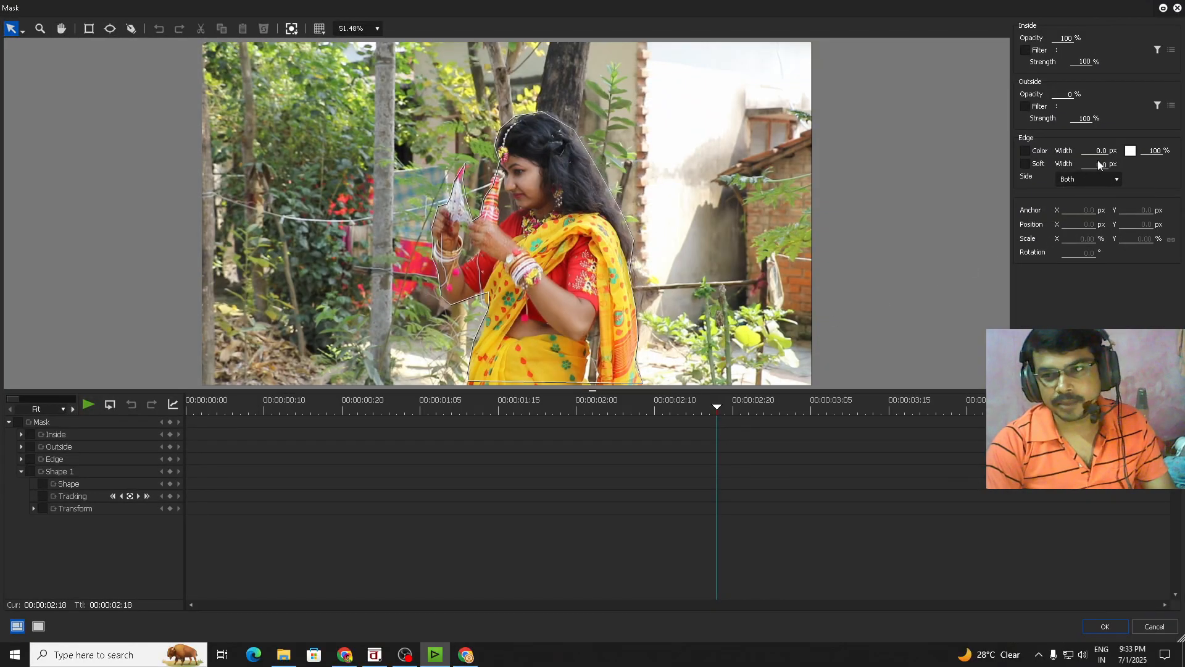
pyautogui.click(1025, 150)
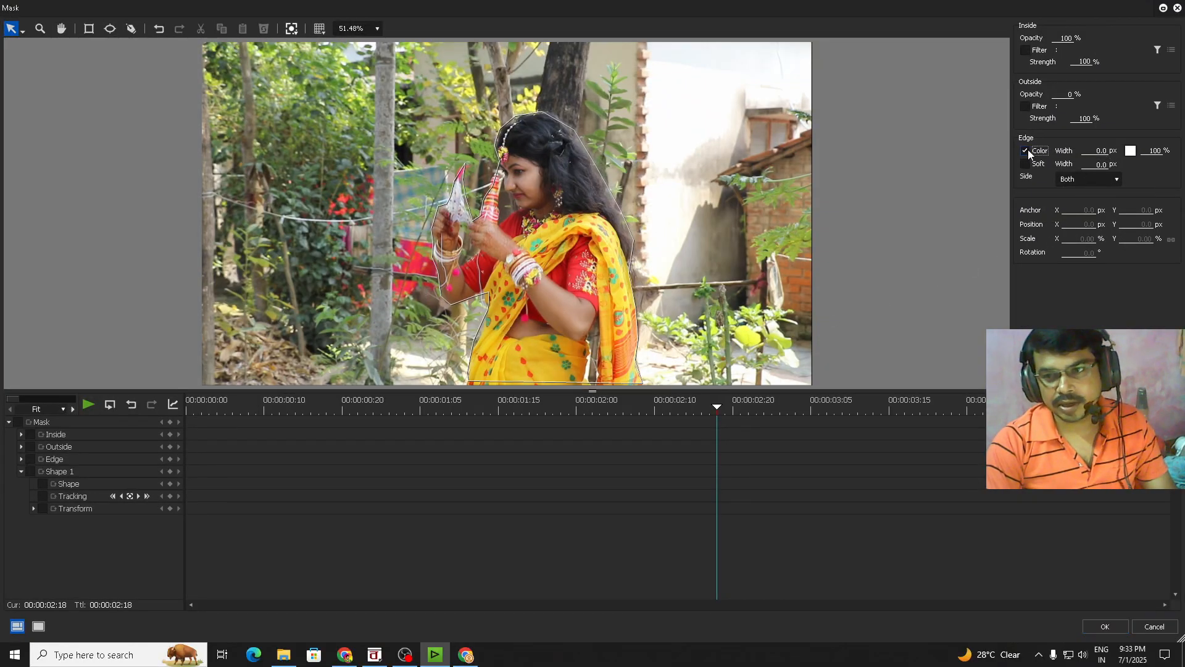
pyautogui.click(1130, 151)
pyautogui.click(250, 67)
pyautogui.click(246, 206)
pyautogui.click(1098, 151)
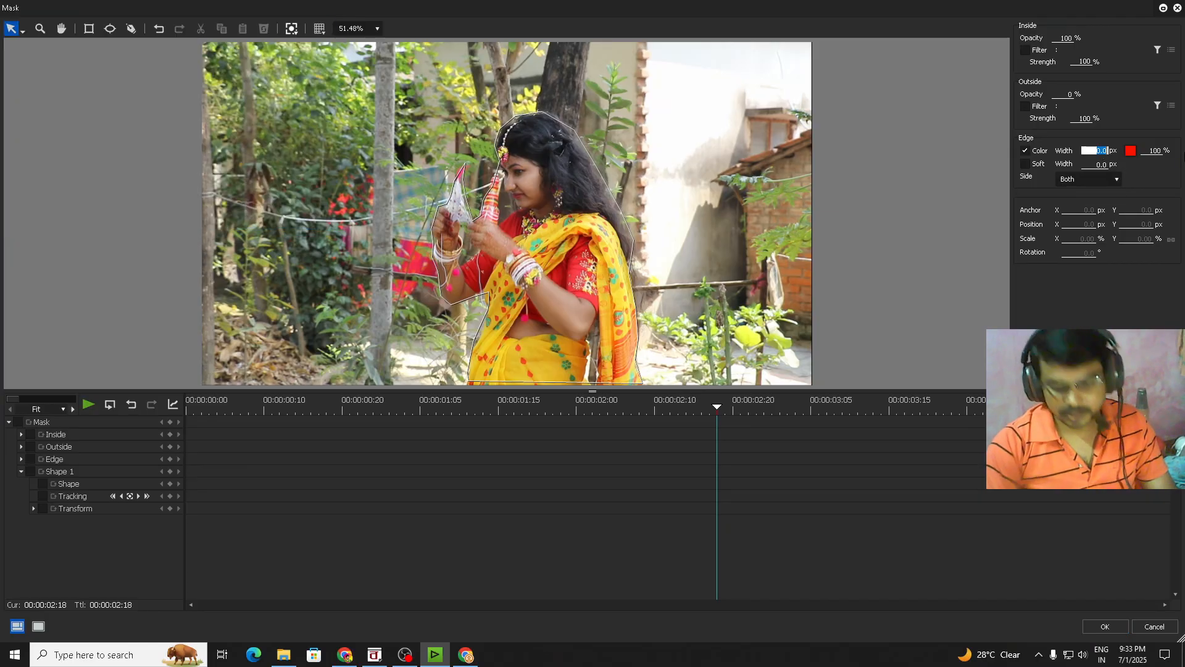
pyautogui.click(1102, 629)
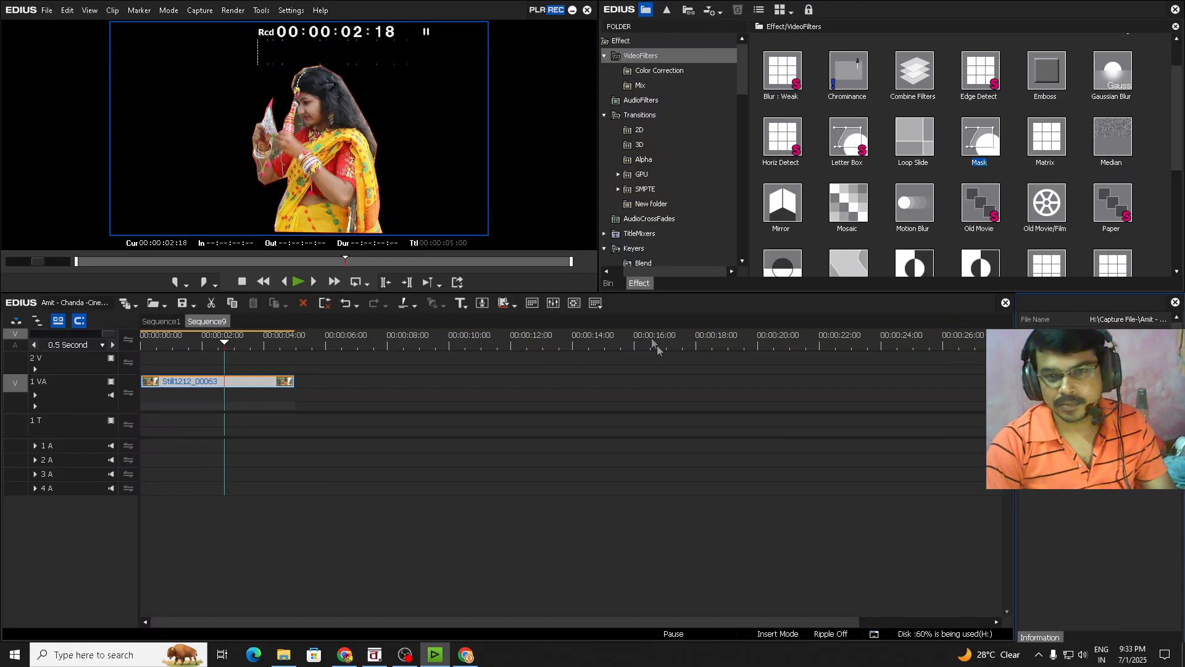
pyautogui.doubleClick(370, 154)
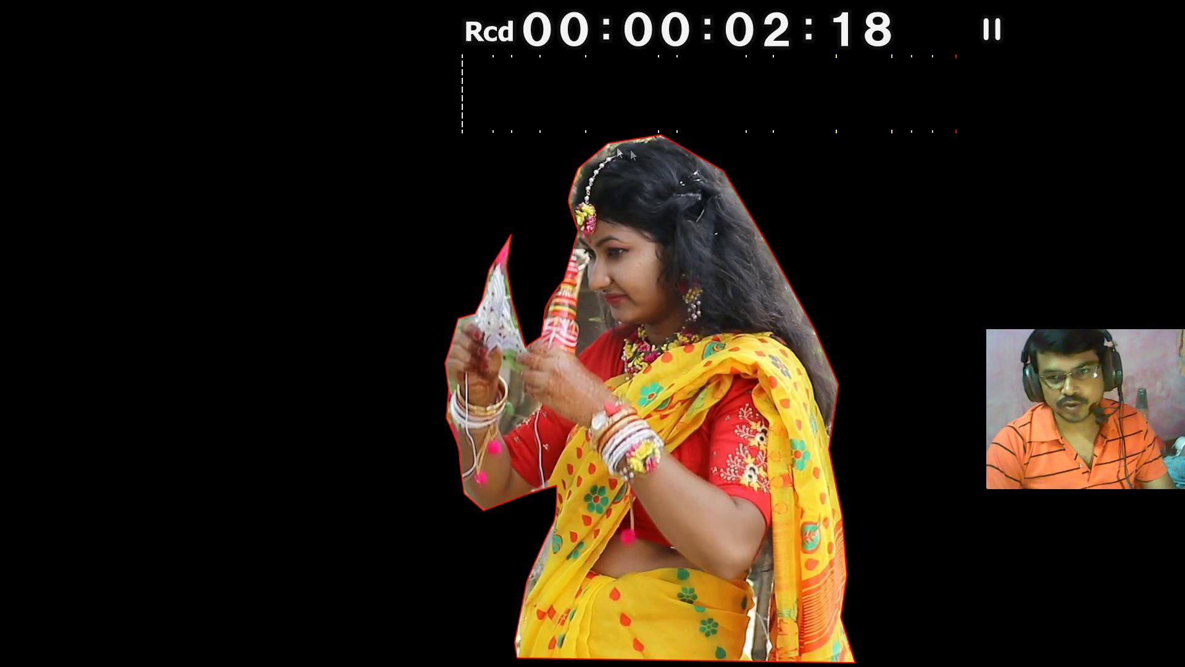
pyautogui.doubleClick(630, 290)
pyautogui.moveTo(173, 342); pyautogui.dragTo(227, 345)
pyautogui.click(232, 364)
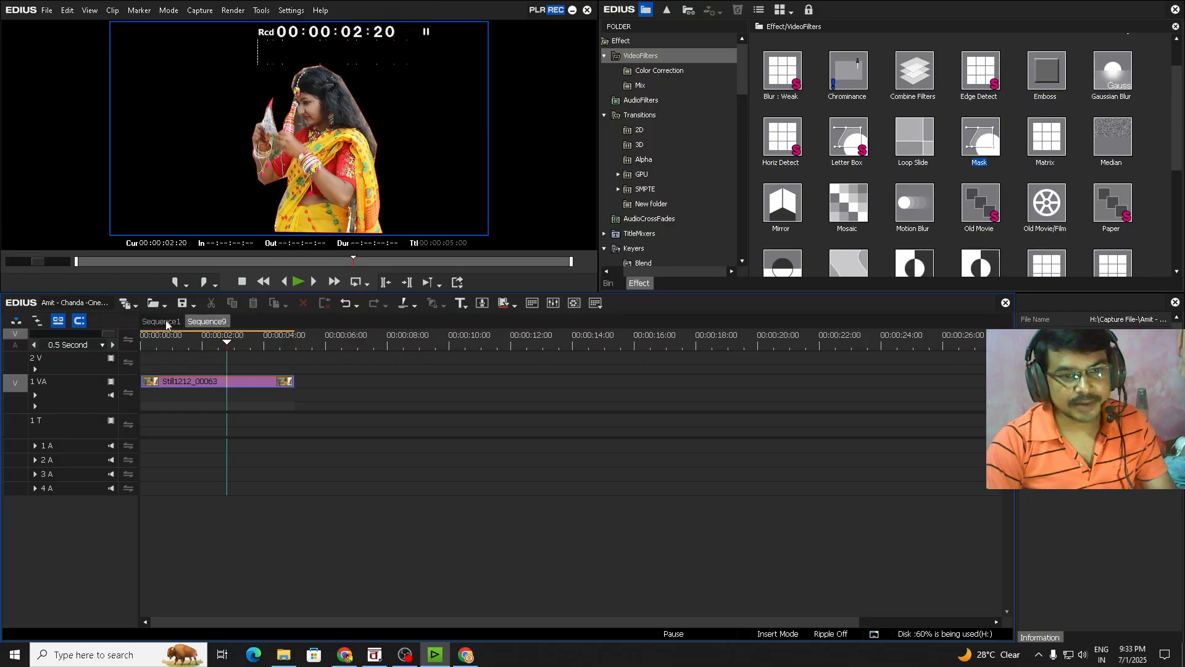
# Return to Sequence1 and move the Sequence3 clip down to track 4 VA, starting just after the end of clip MVI_8161
pyautogui.click(608, 282)
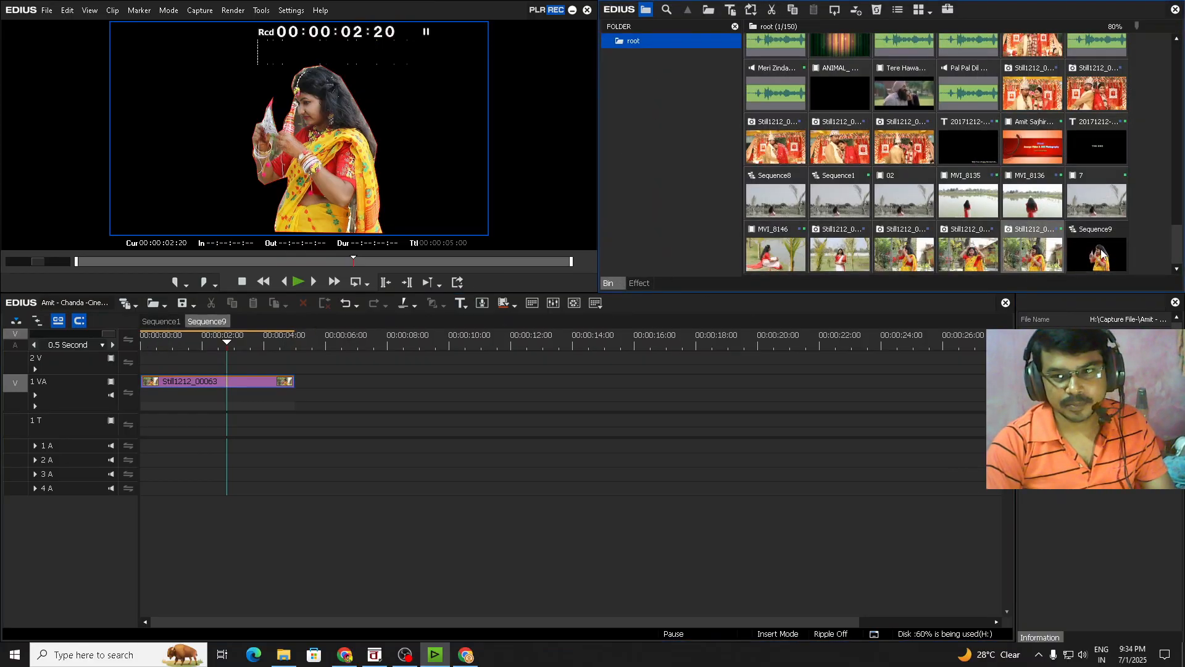
pyautogui.click(160, 321)
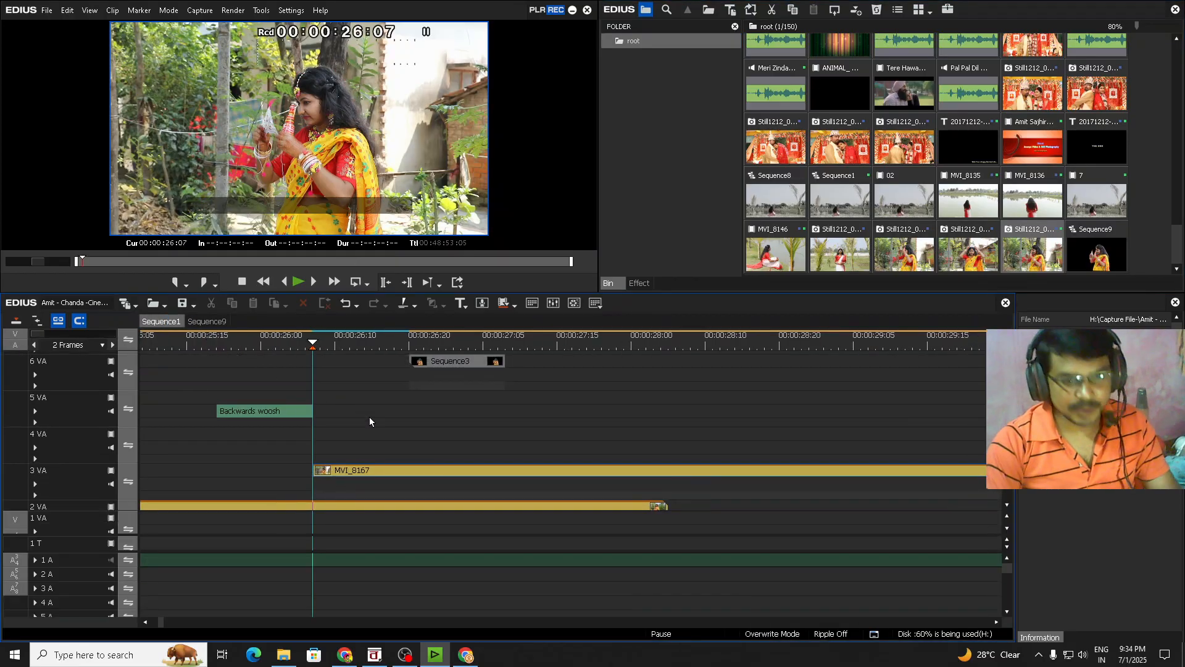
pyautogui.moveTo(450, 365); pyautogui.dragTo(721, 434)
# Place Sequence9 from the bin on track 6 VA of Sequence1, aligned with the start of the Backwards woosh clip
pyautogui.moveTo(1097, 253); pyautogui.dragTo(262, 293)
pyautogui.scroll(-2, 690, 349)
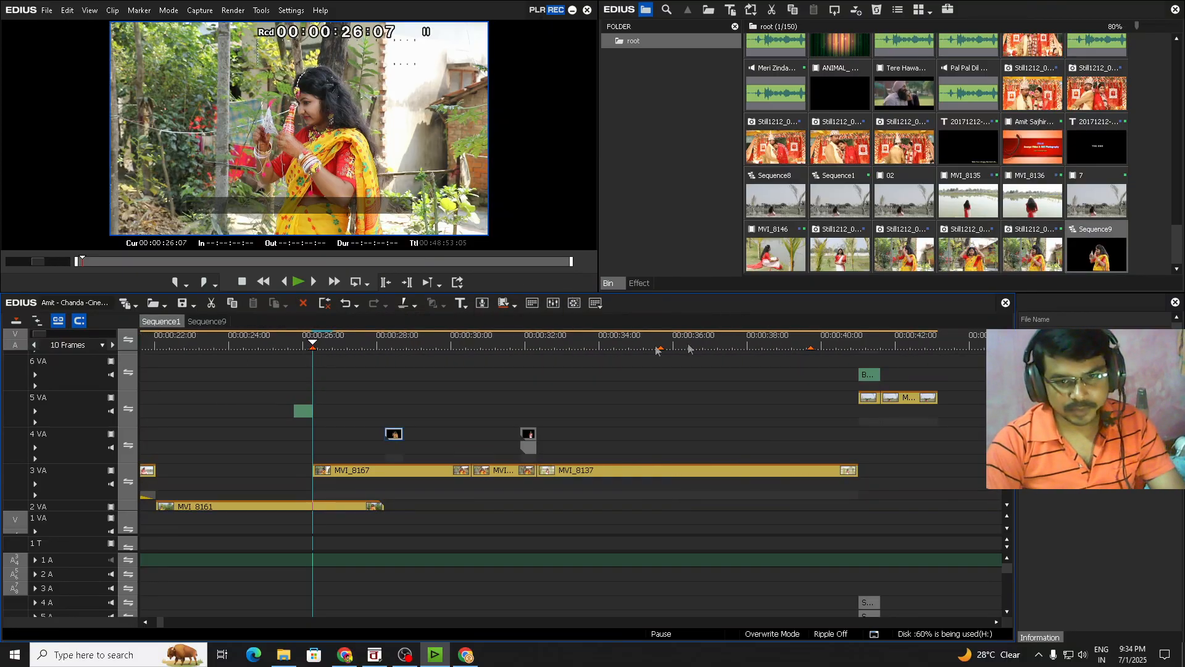
pyautogui.moveTo(1097, 250); pyautogui.dragTo(298, 361)
pyautogui.click(296, 341)
pyautogui.scroll(3, 309, 346)
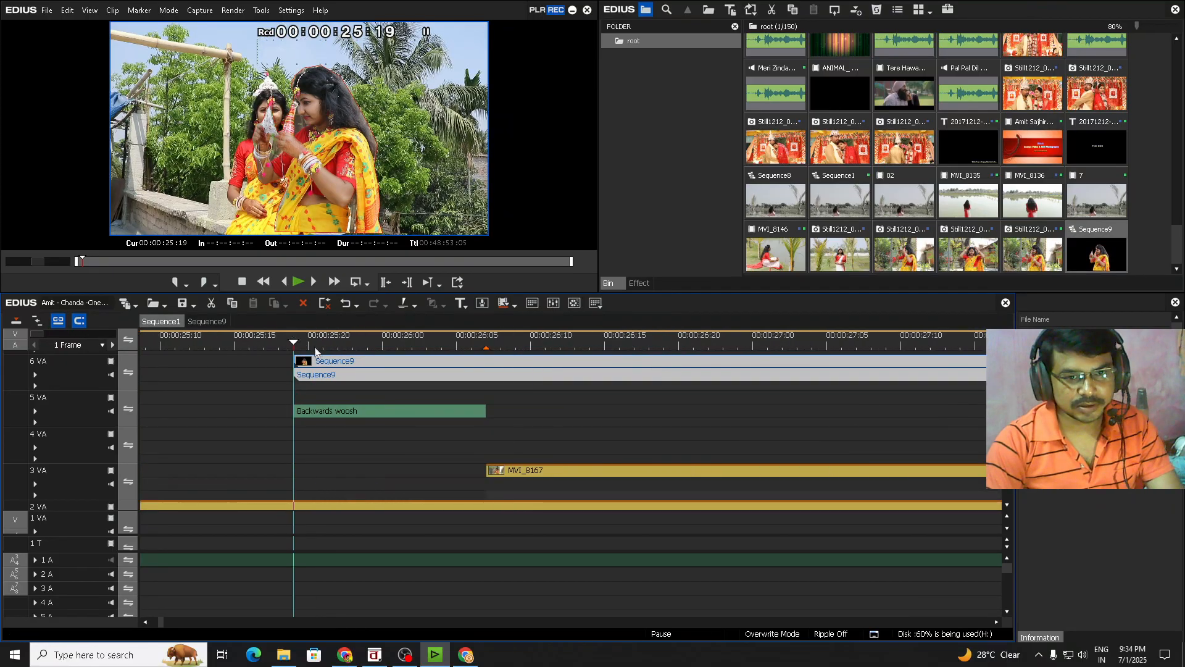
# Cut Sequence9 at 00:00:26:07, where clip MVI_8167 begins, and delete the part after the cut
pyautogui.hotkey('shift', 'Right')
pyautogui.moveTo(302, 370); pyautogui.dragTo(328, 336)
pyautogui.press('Right')
pyautogui.press('Right')
pyautogui.press('Right')
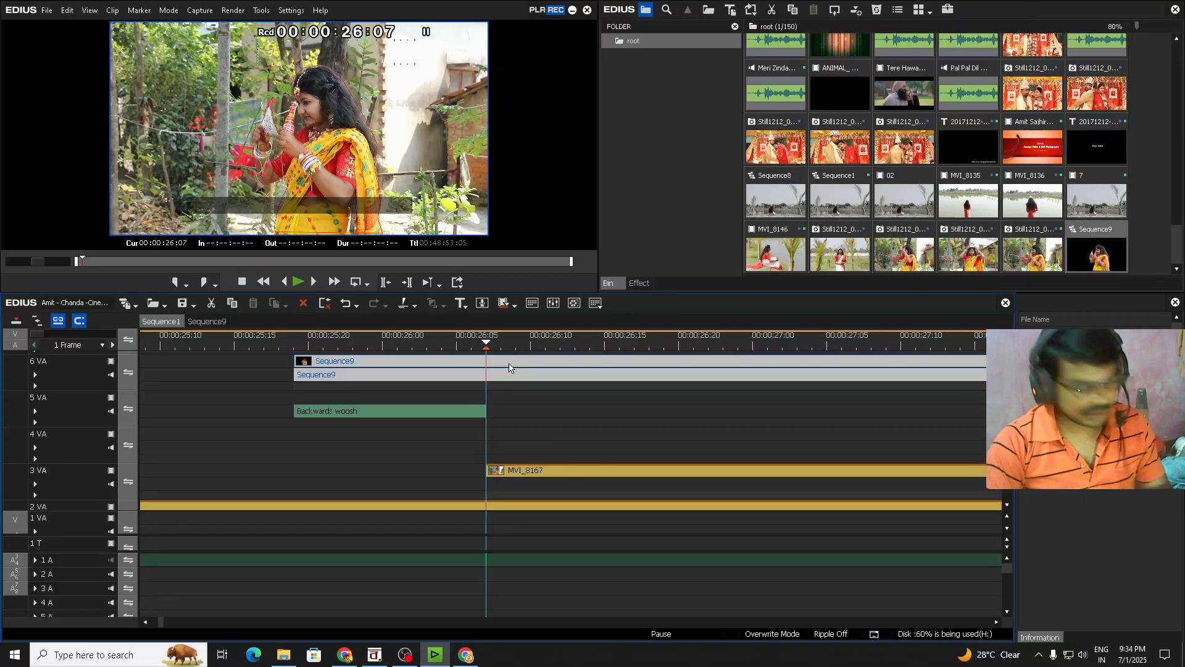
pyautogui.press('c')
pyautogui.press('Delete')
# Open the Layouter for Sequence9 at its first frame and move the cutout out of frame to position X 100%, Y 0.40%
pyautogui.moveTo(395, 342); pyautogui.dragTo(421, 368)
pyautogui.press('Left')
pyautogui.press('Left')
pyautogui.press('Left')
pyautogui.press('Left')
pyautogui.press('Left')
pyautogui.press('Left')
pyautogui.press('Left')
pyautogui.press('Left')
pyautogui.press('Left')
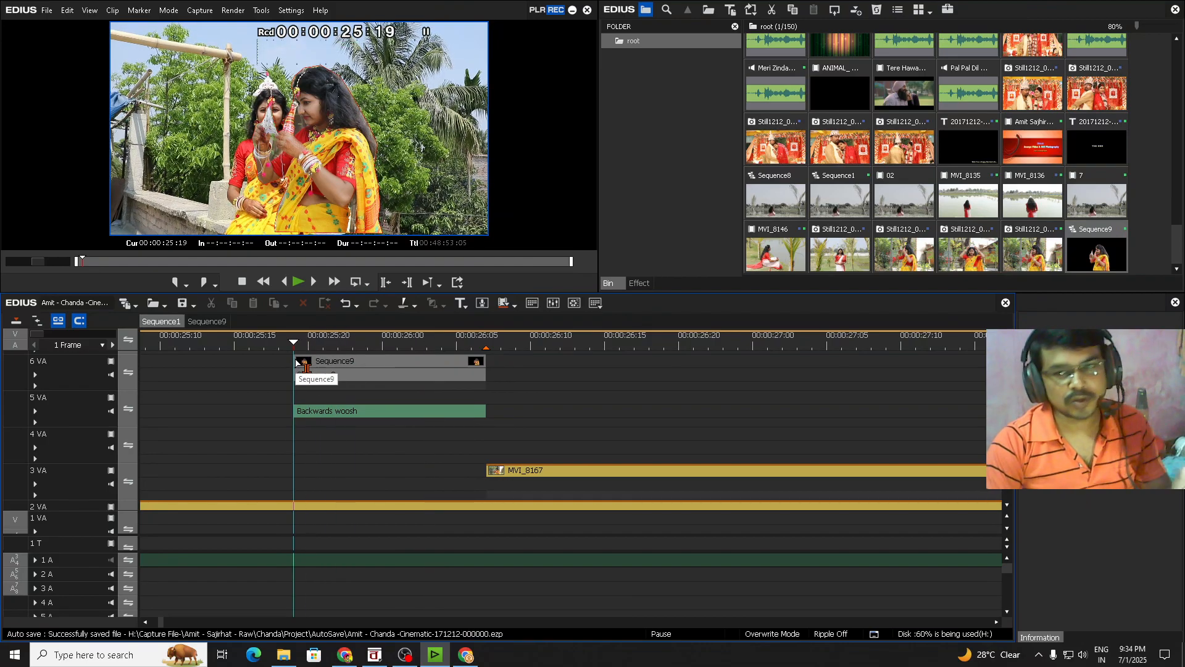
pyautogui.moveTo(346, 356); pyautogui.dragTo(295, 351)
pyautogui.click(402, 360)
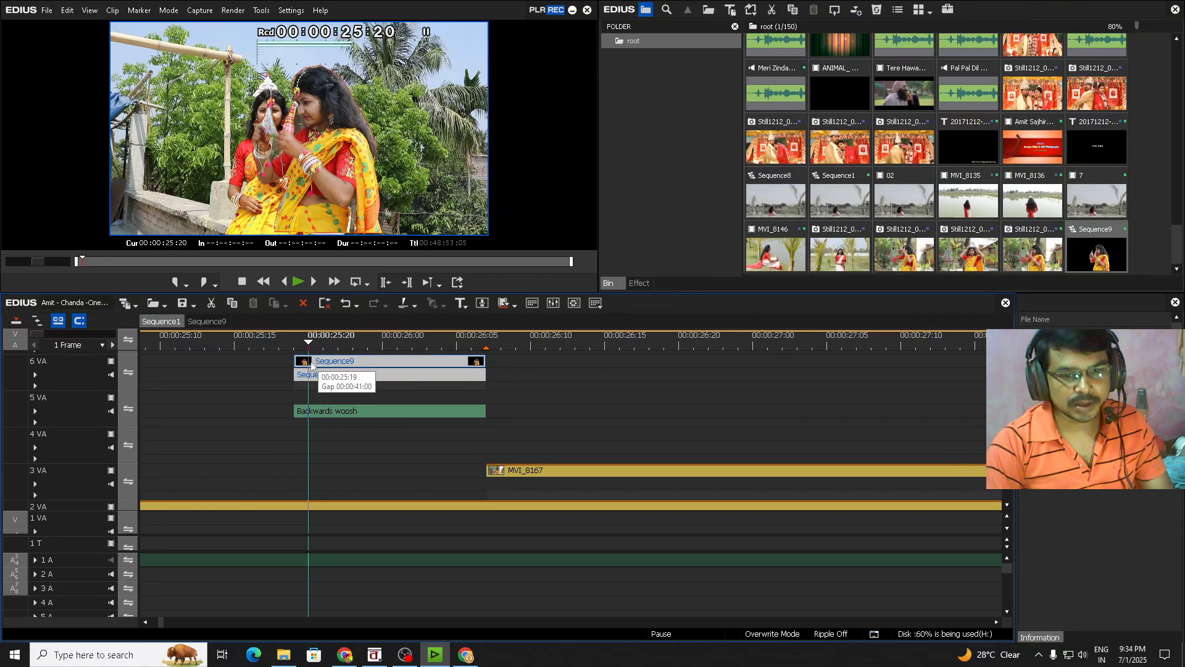
pyautogui.doubleClick(1062, 460)
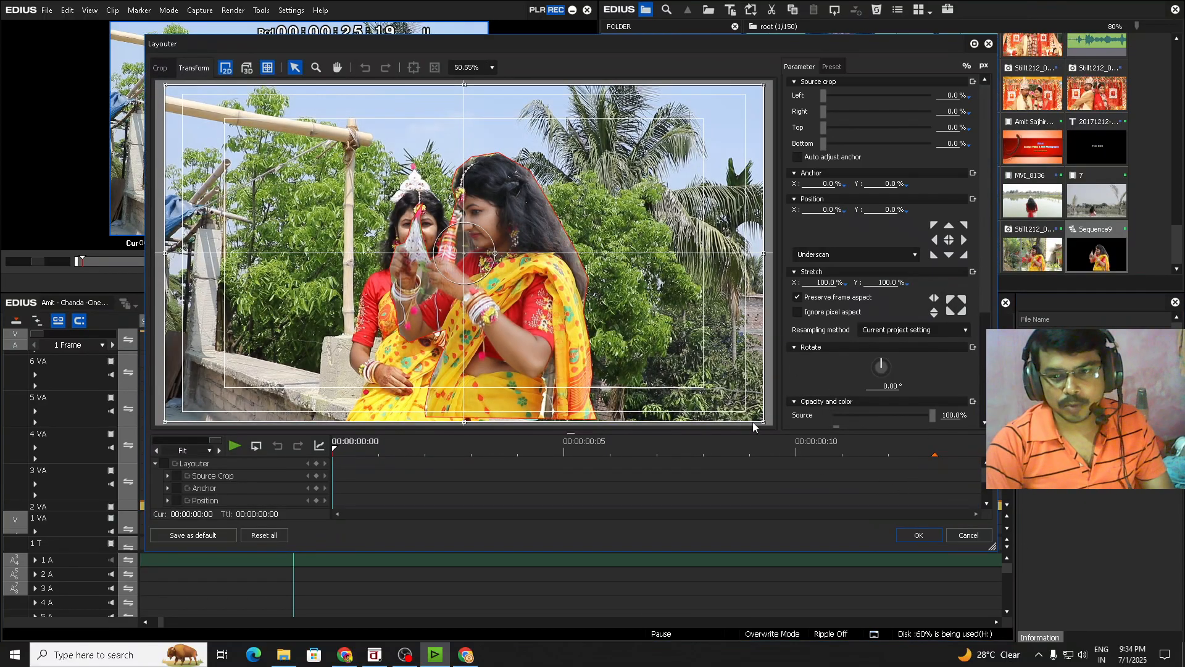
pyautogui.moveTo(247, 295); pyautogui.dragTo(802, 298)
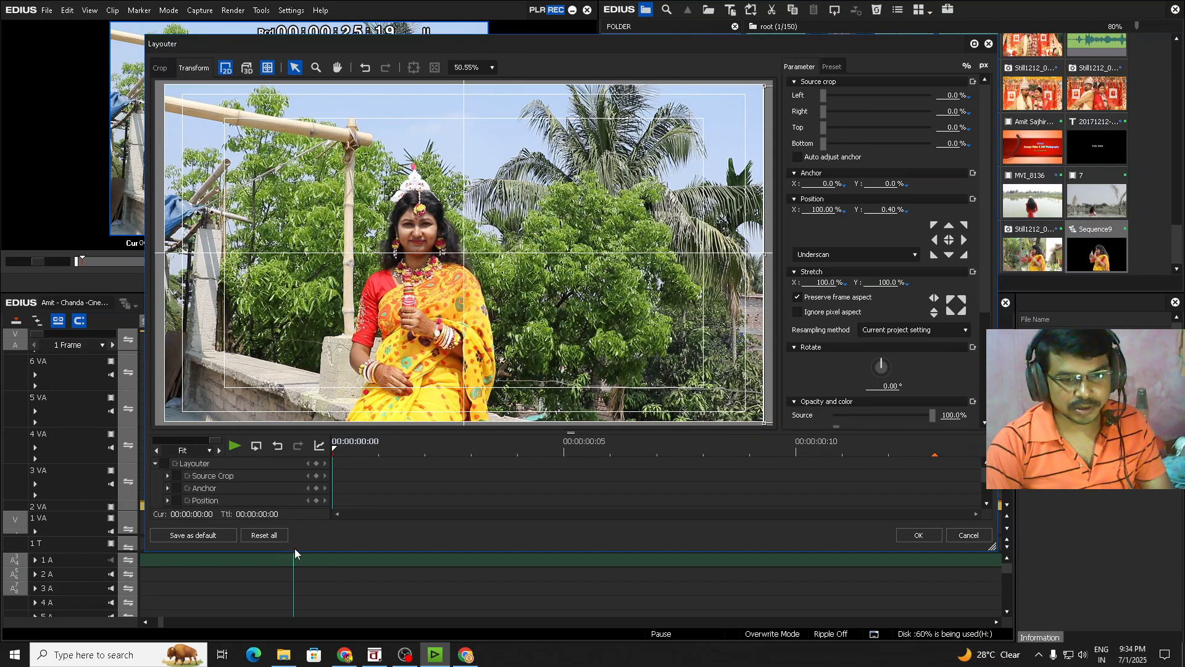
pyautogui.moveTo(293, 551); pyautogui.dragTo(293, 573)
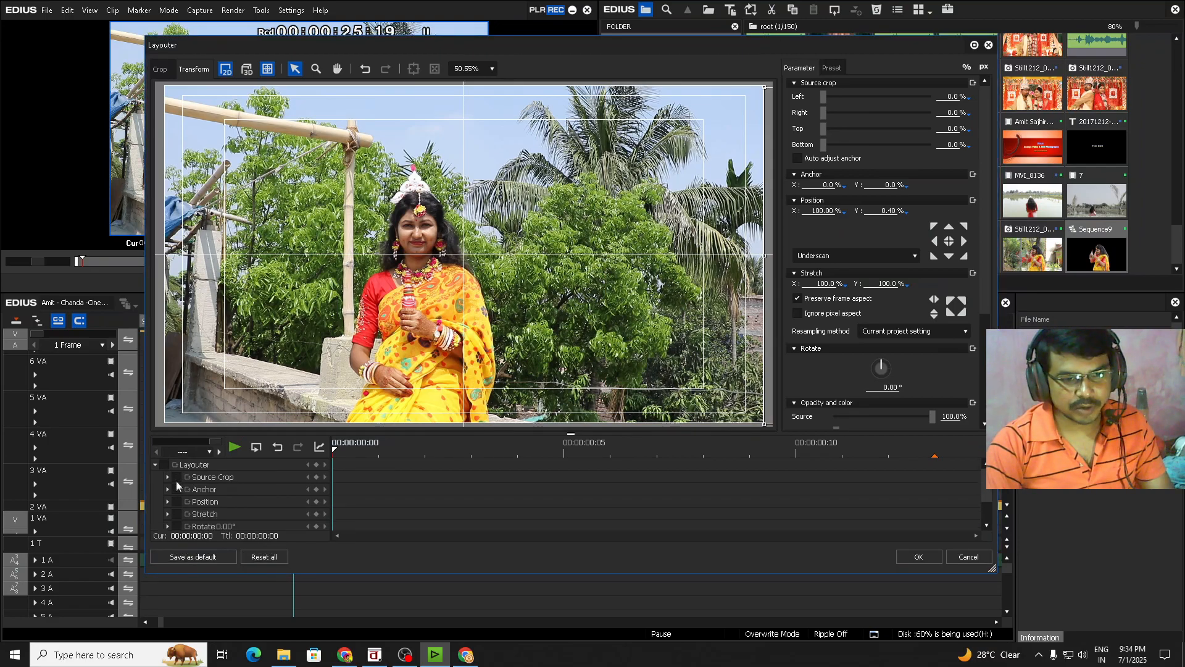
# Enable Layouter keyframes with the off-screen start, move the cutout back into frame at 00:00:00:13, and apply the layout
pyautogui.moveTo(354, 456); pyautogui.dragTo(936, 483)
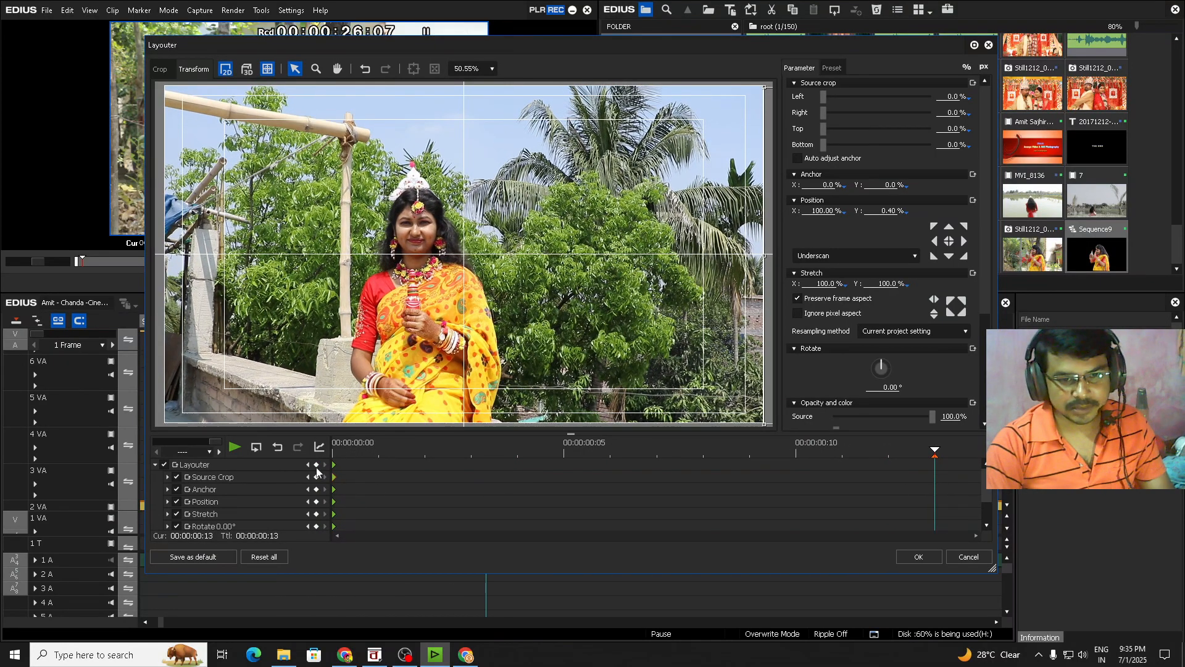
pyautogui.moveTo(766, 307); pyautogui.dragTo(168, 307)
pyautogui.click(919, 557)
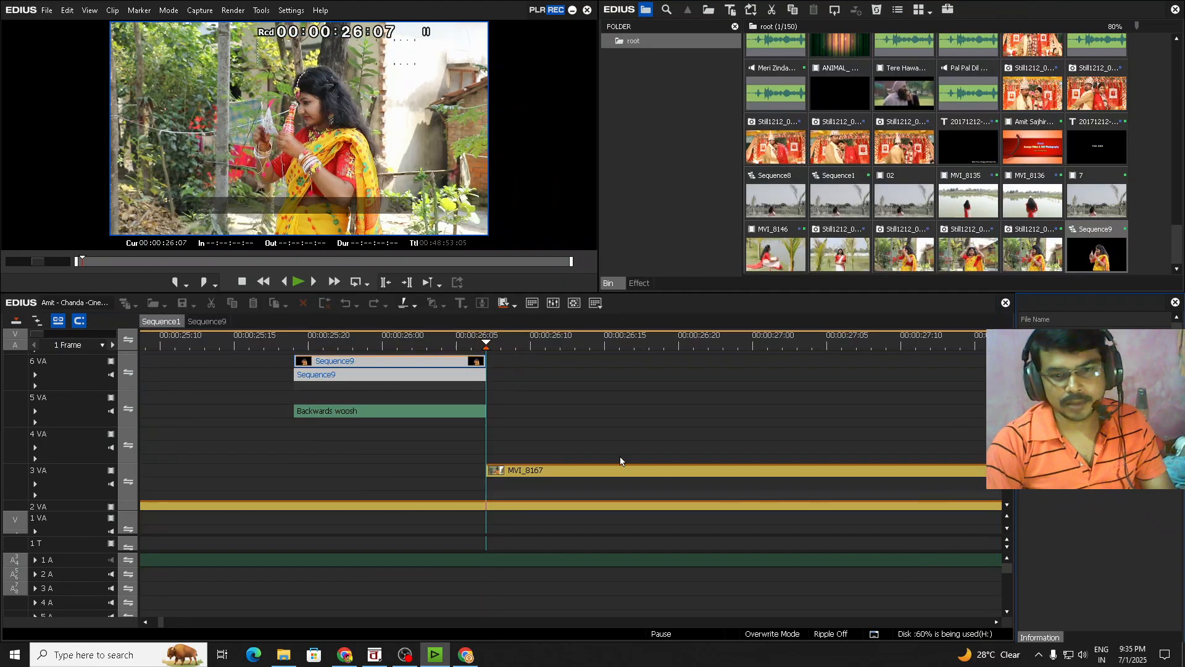
# Play back the Sequence9 slide-in transition on the timeline
pyautogui.click(247, 336)
pyautogui.press('space')
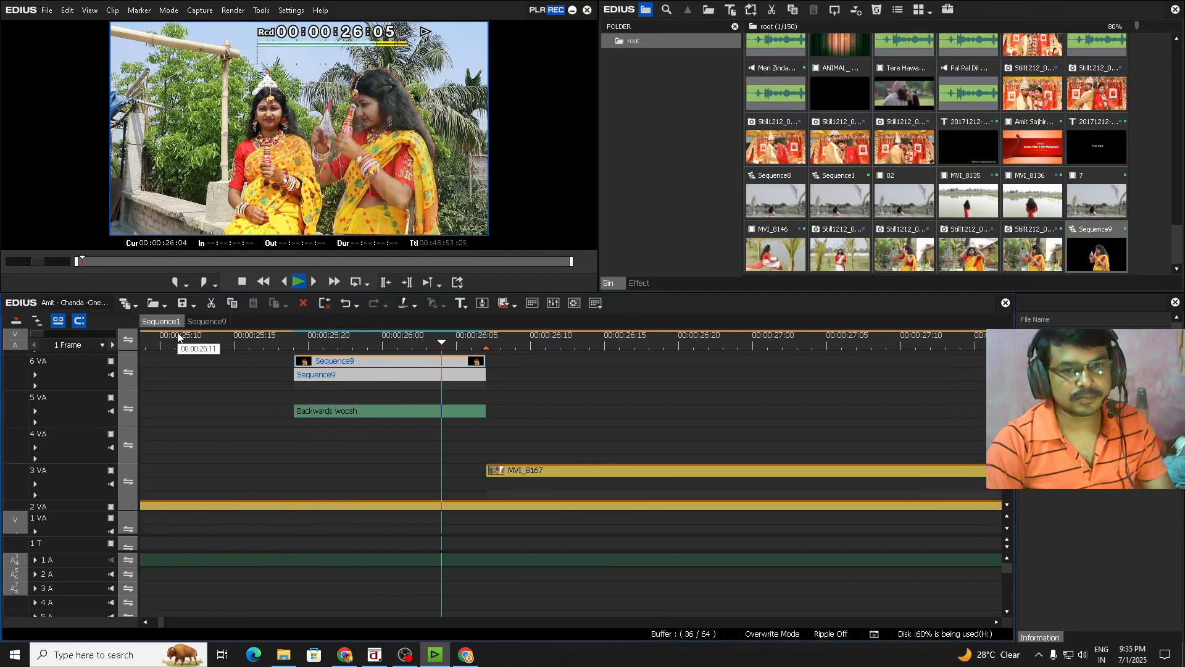
pyautogui.press('space')
pyautogui.click(221, 338)
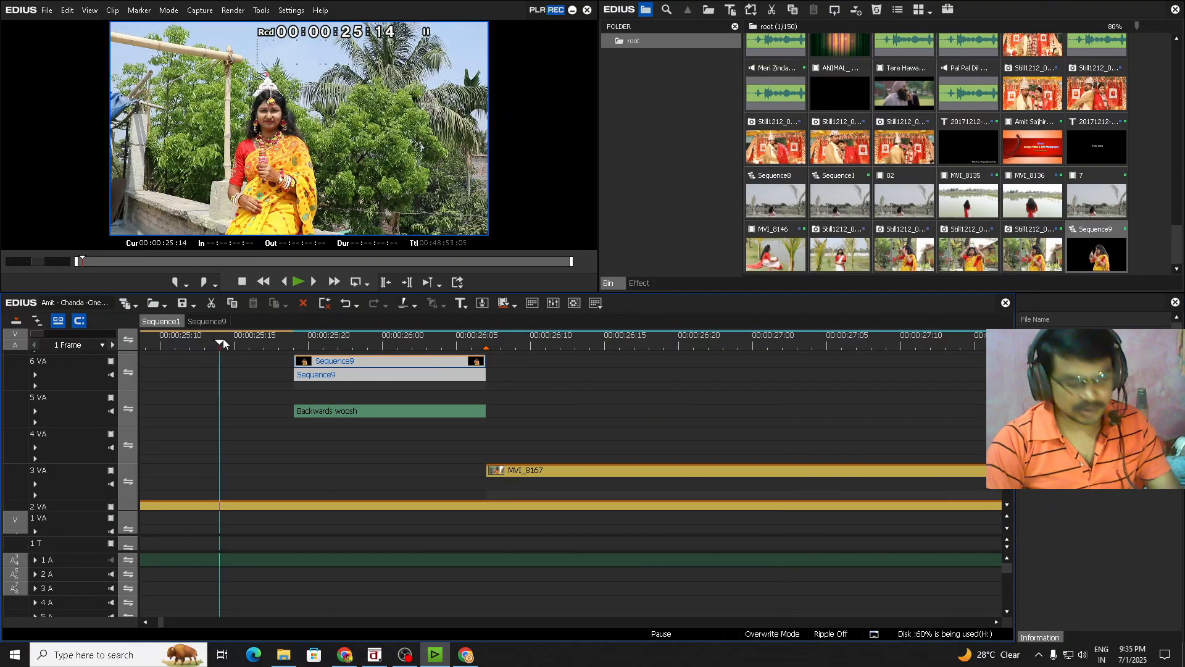
# Play the transition from clip MVI_8161 into MVI_8167 full screen twice to check the sliding cutout
pyautogui.scroll(-3, 327, 386)
pyautogui.click(158, 341)
pyautogui.click(332, 149)
pyautogui.hotkey('ctrl', 'shift', 'f')
pyautogui.press('space')
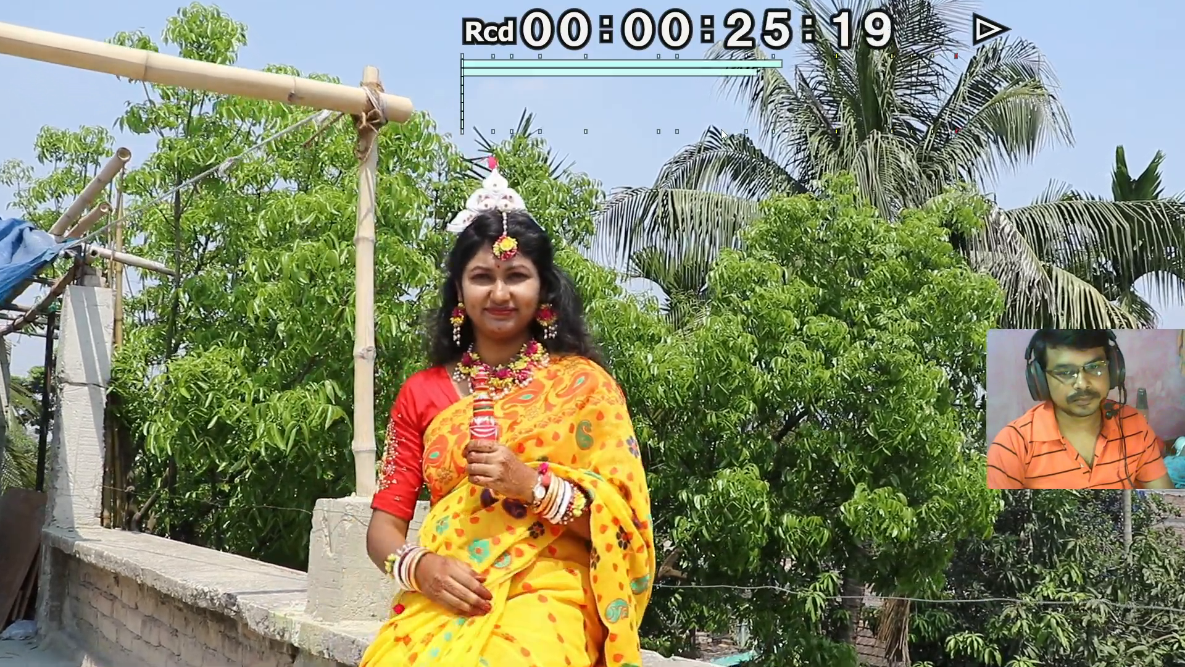
pyautogui.press('space')
pyautogui.press('Escape')
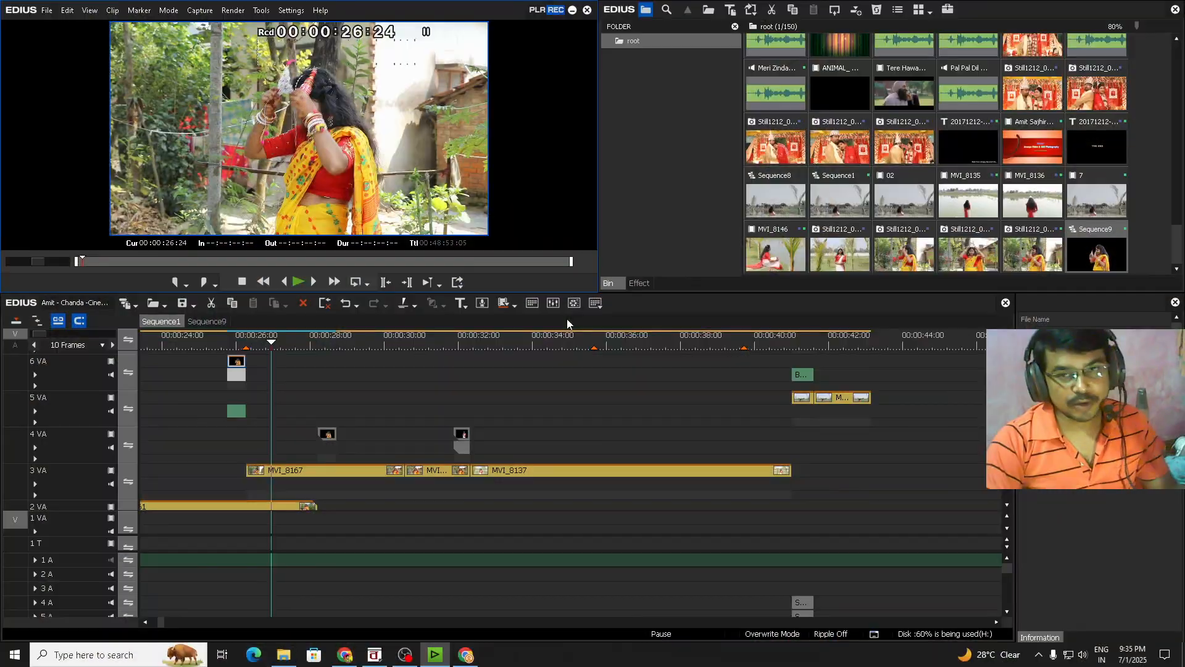
pyautogui.click(164, 343)
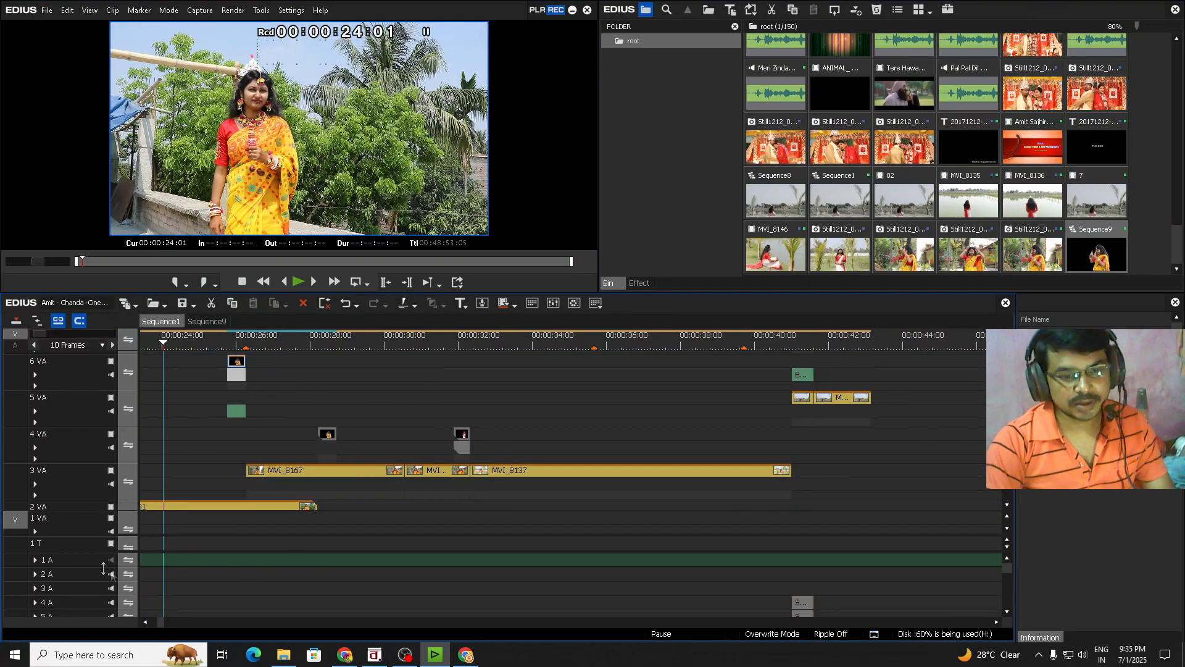
pyautogui.press('F11')
pyautogui.press('space')
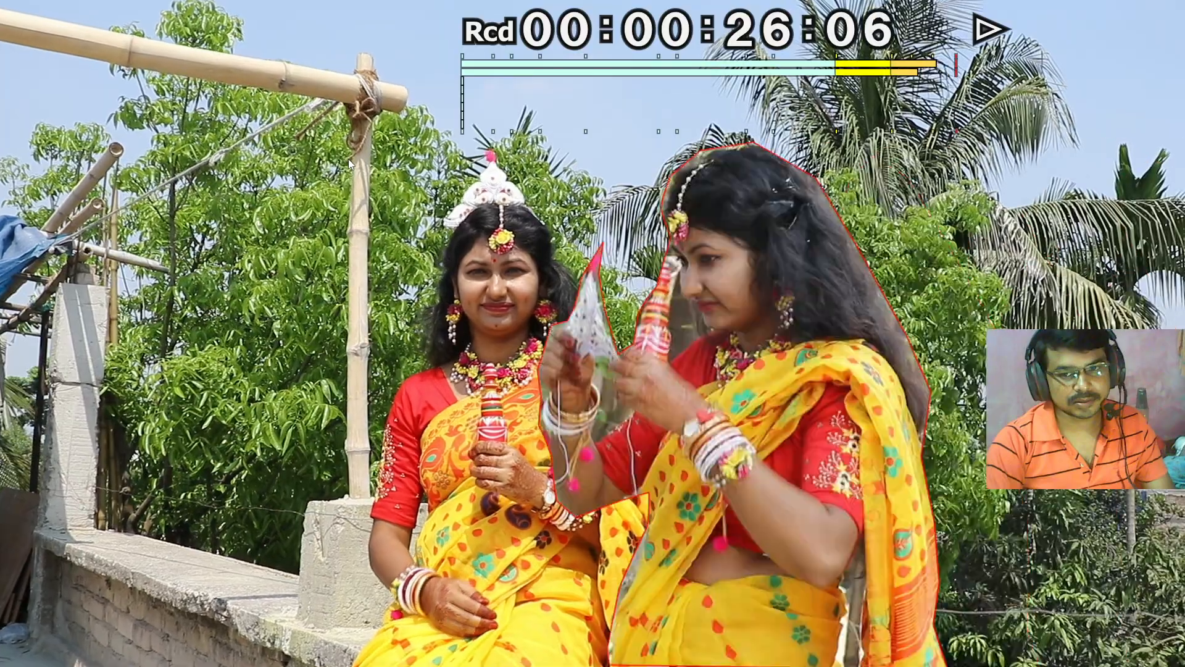
pyautogui.press('space')
pyautogui.press('F11')
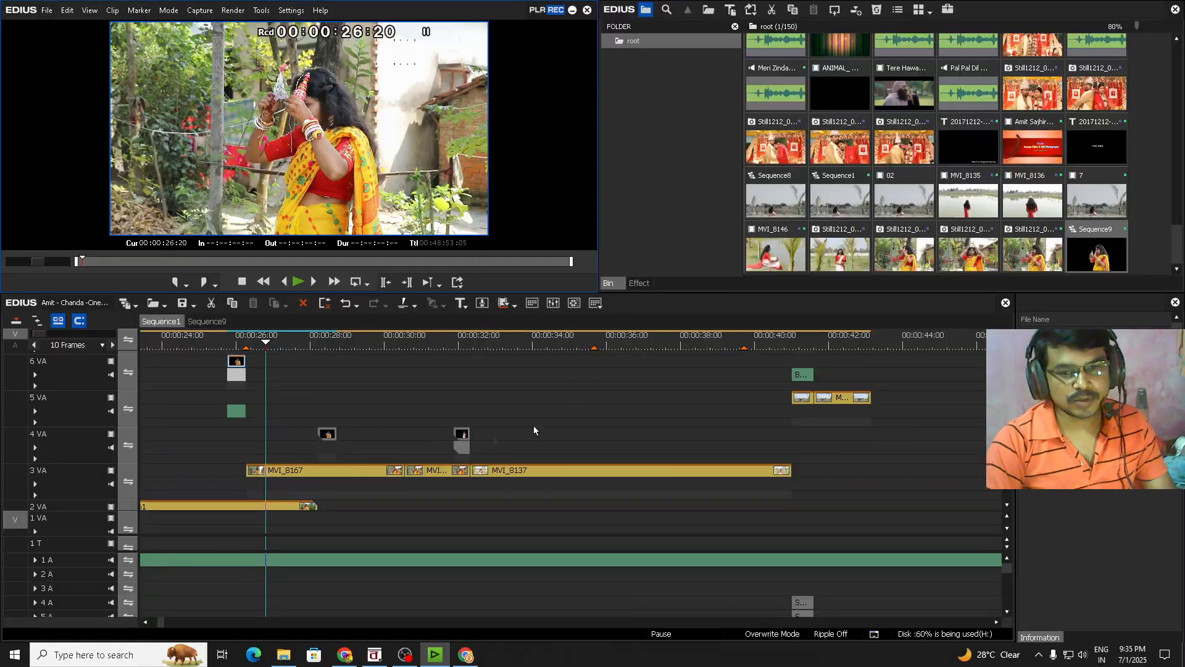
# Try extending Sequence9 to about 00:00:27:13, inspect its Layouter keyframes without changing them, and undo the extension
pyautogui.click(216, 344)
pyautogui.scroll(2, 223, 348)
pyautogui.moveTo(253, 345); pyautogui.dragTo(268, 344)
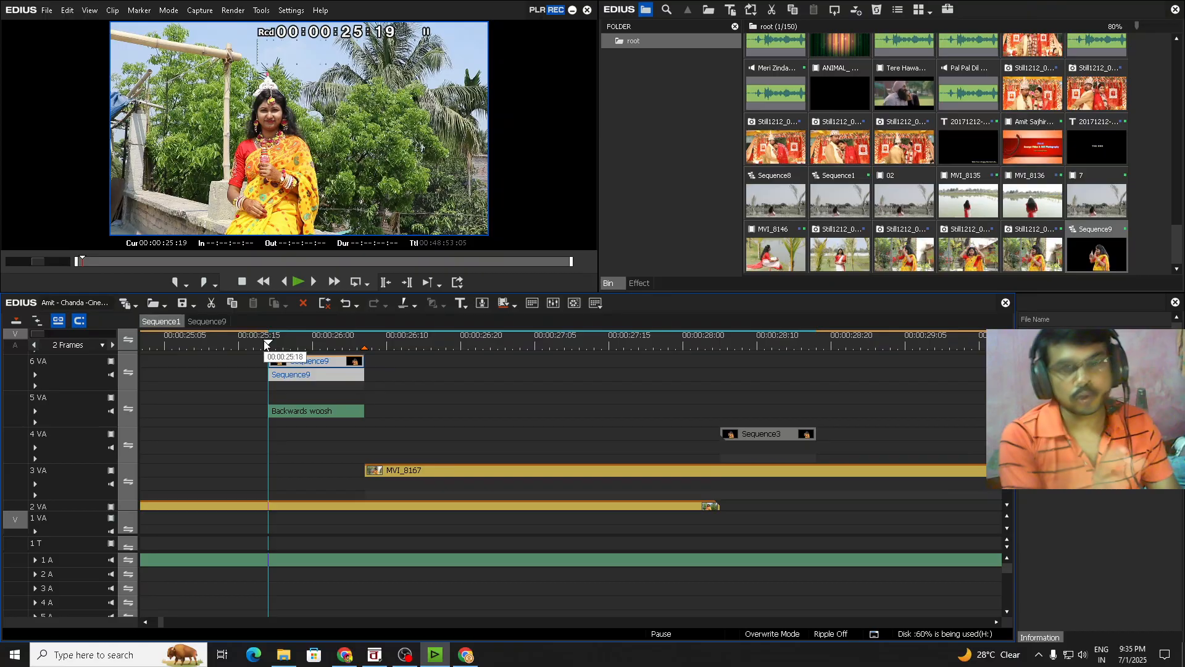
pyautogui.moveTo(369, 379); pyautogui.dragTo(602, 378)
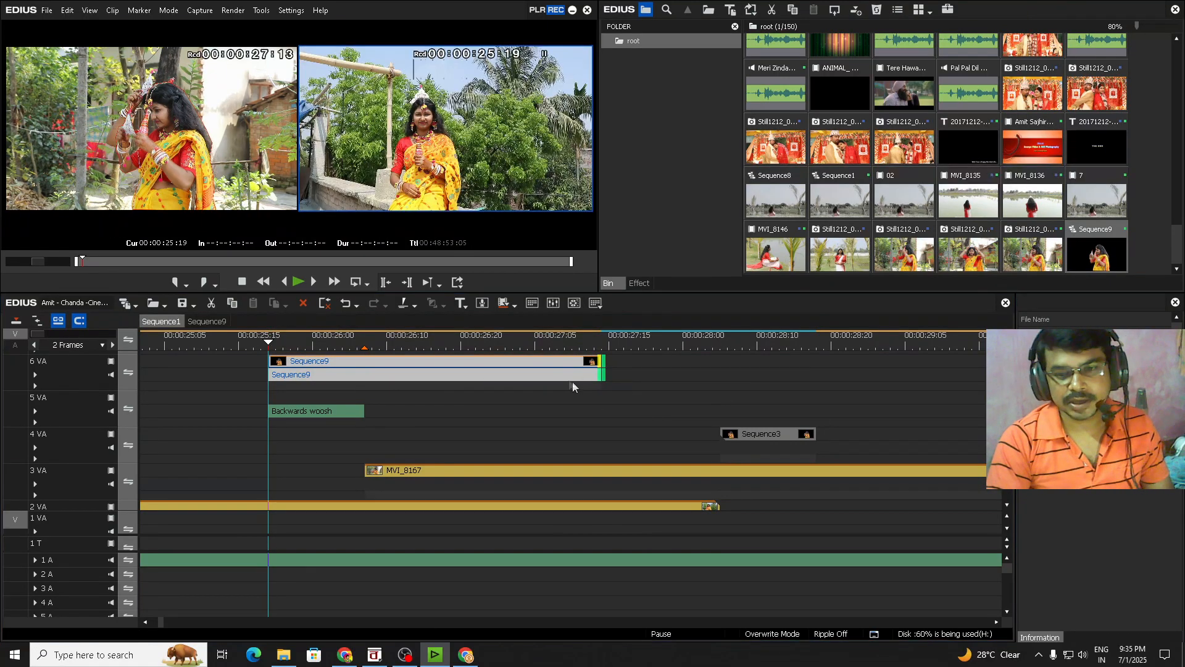
pyautogui.press('F7')
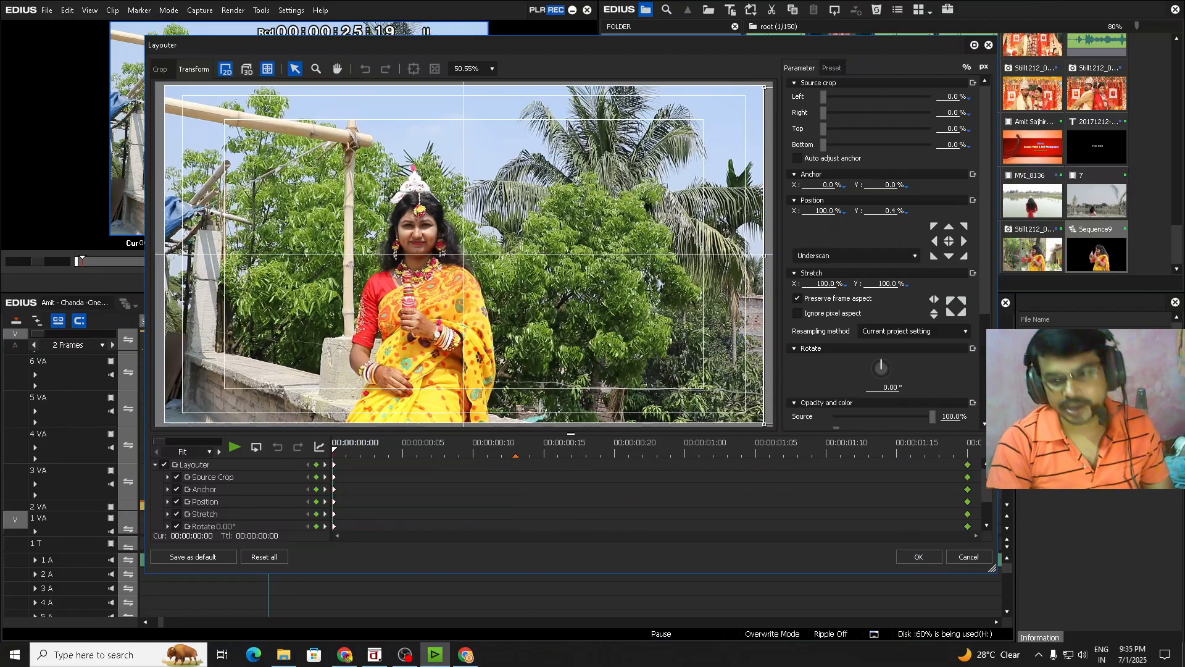
pyautogui.click(969, 557)
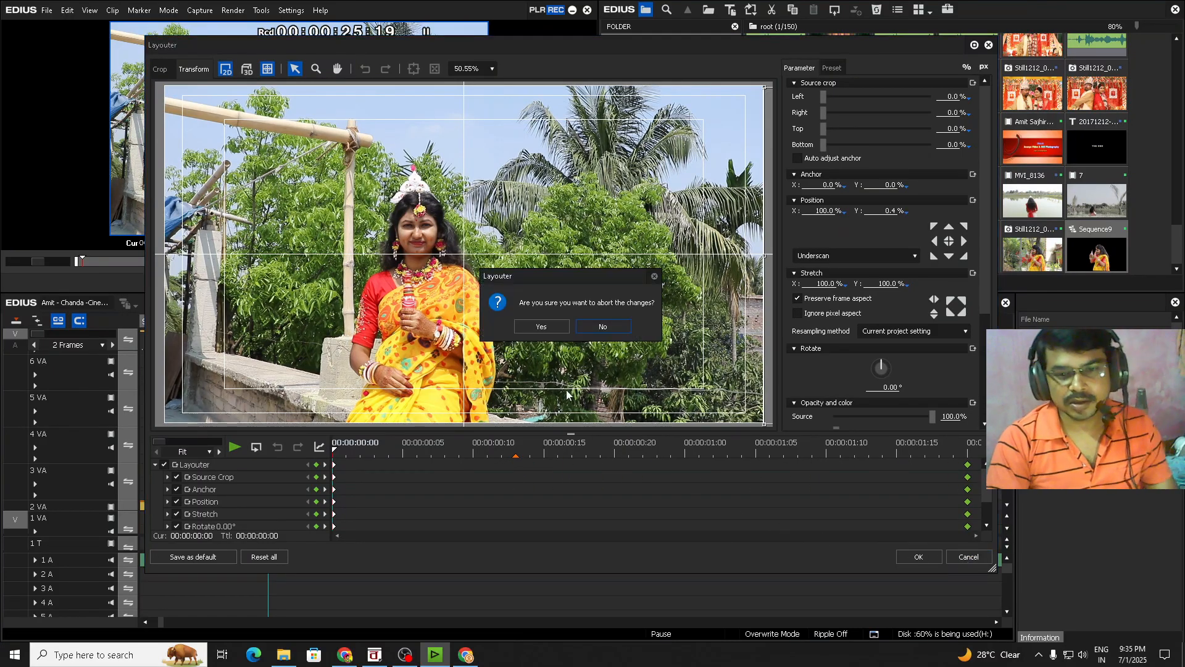
pyautogui.click(542, 327)
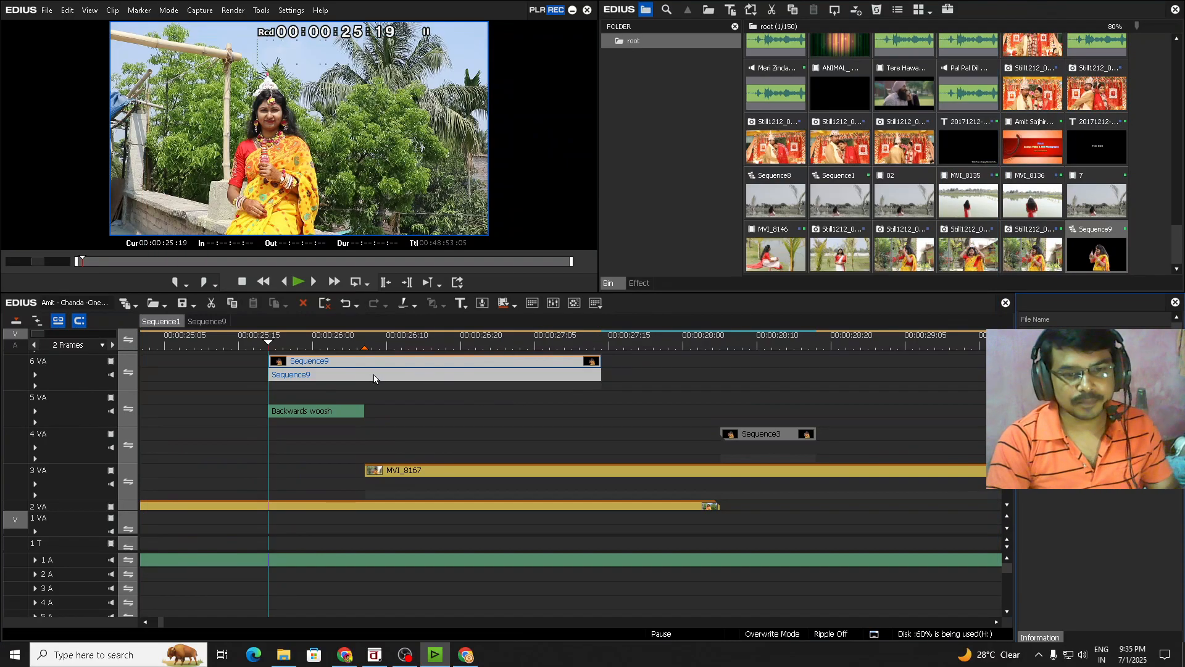
pyautogui.hotkey('ctrl', 'z')
# Mute audio track 1 A and play the timeline through to the cutout transition into clip MVI_8137
pyautogui.click(274, 366)
pyautogui.click(111, 560)
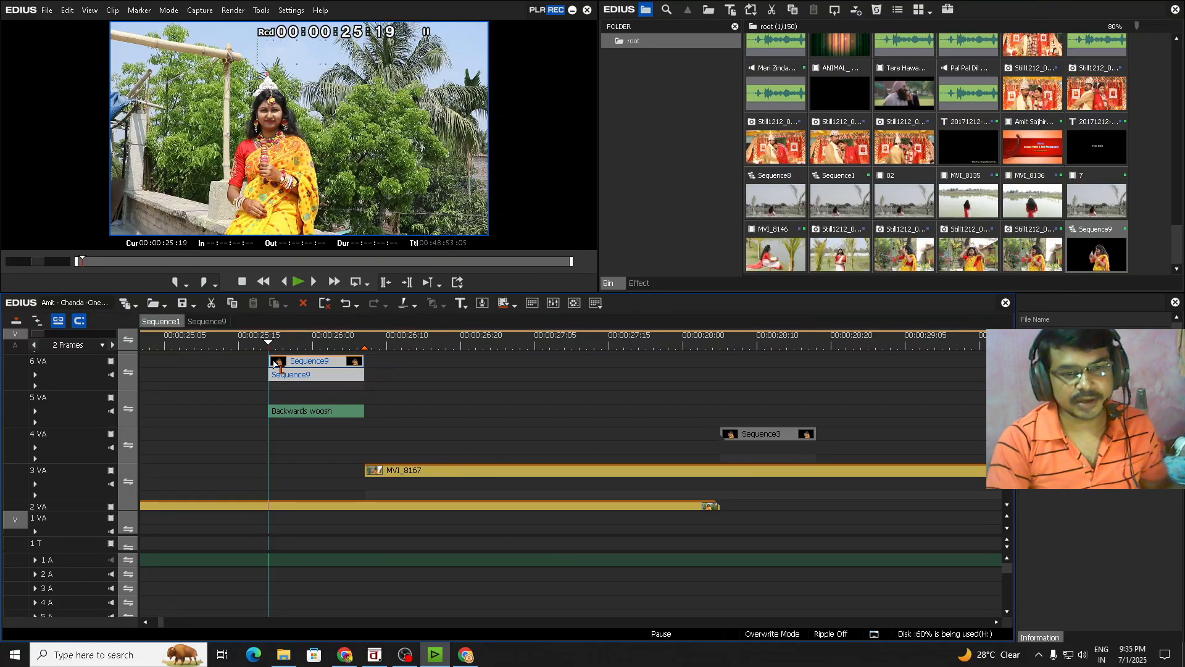
pyautogui.press('space')
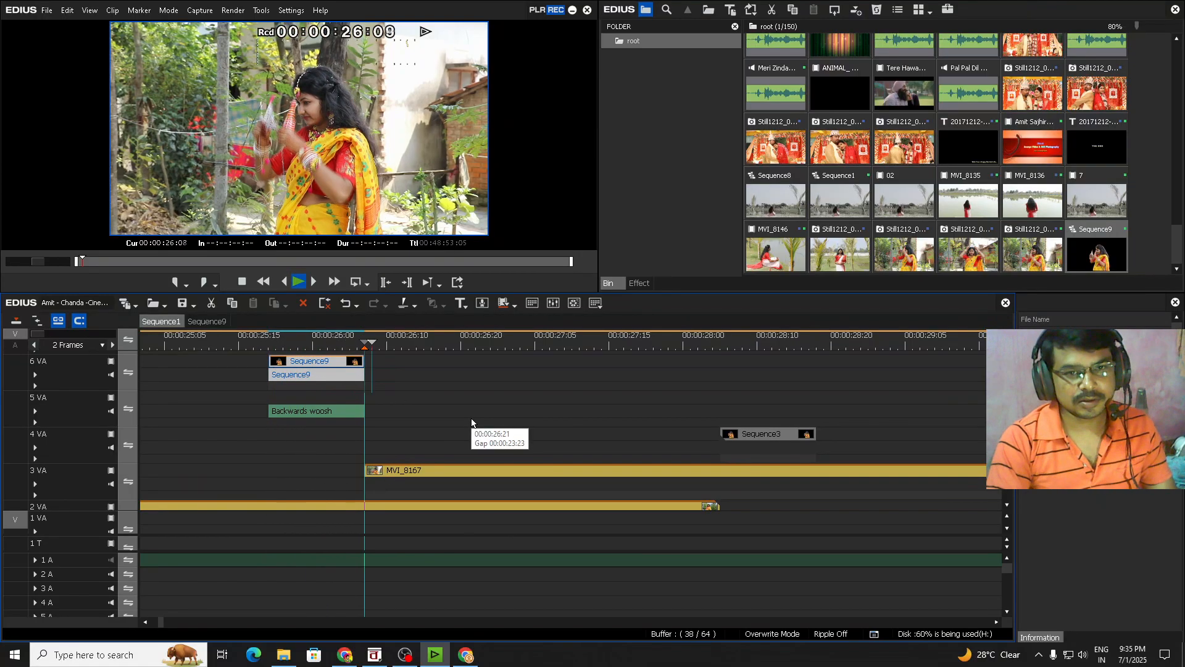
pyautogui.scroll(-6, 498, 416)
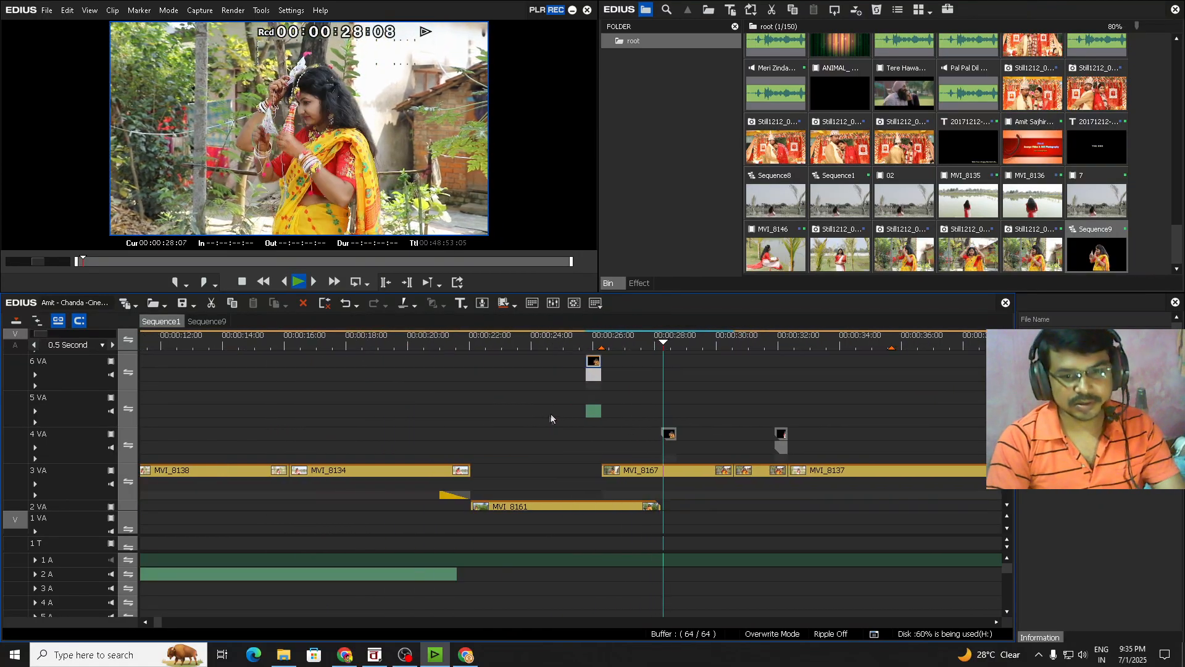
pyautogui.scroll(3, 575, 416)
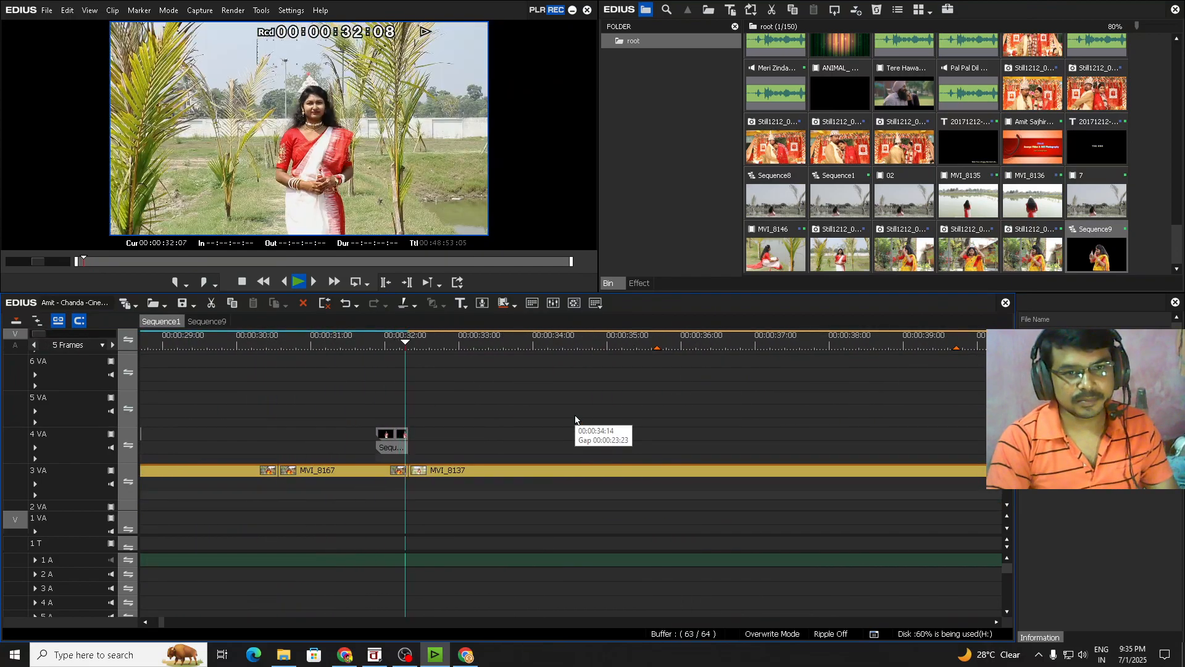
pyautogui.press('space')
# Replay the cutout transition into clip MVI_8137 and return to its start at 00:00:31:22
pyautogui.click(377, 345)
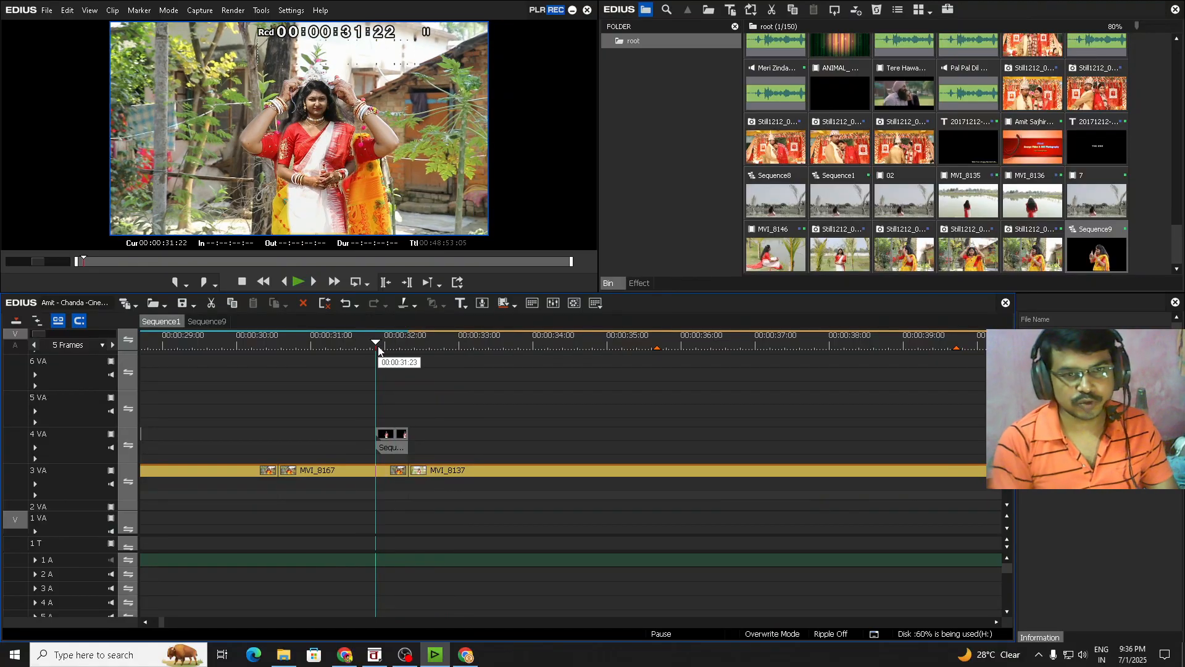
pyautogui.press('space')
pyautogui.press('space')
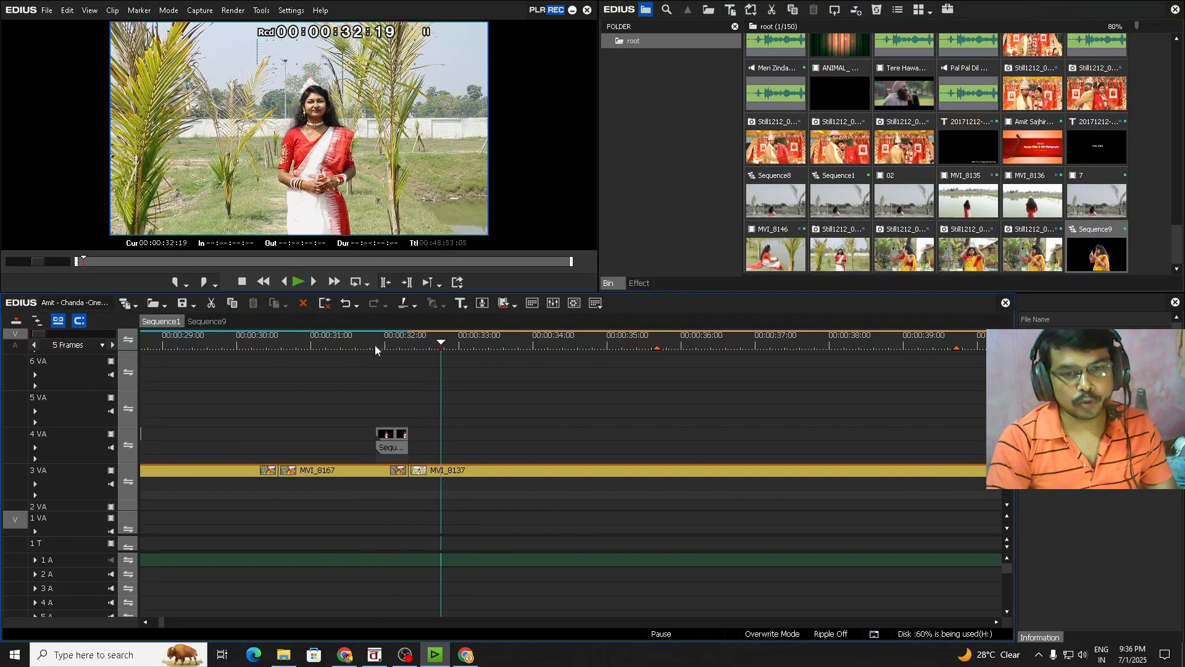
pyautogui.click(374, 347)
pyautogui.press('space')
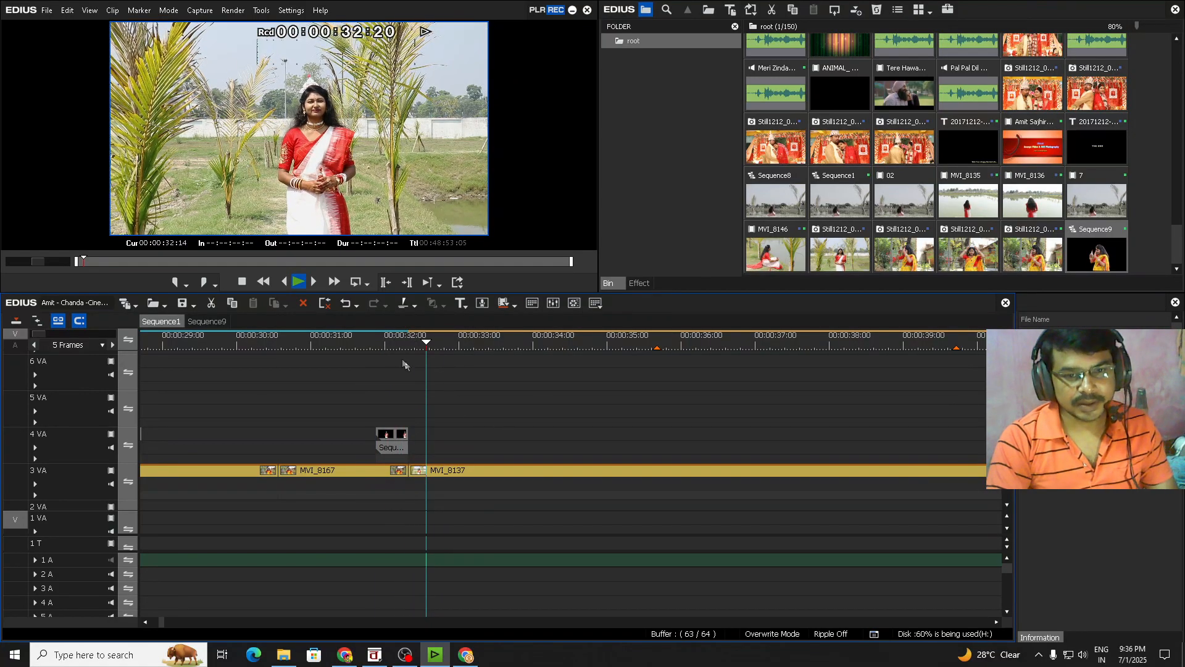
pyautogui.moveTo(402, 348); pyautogui.dragTo(383, 360)
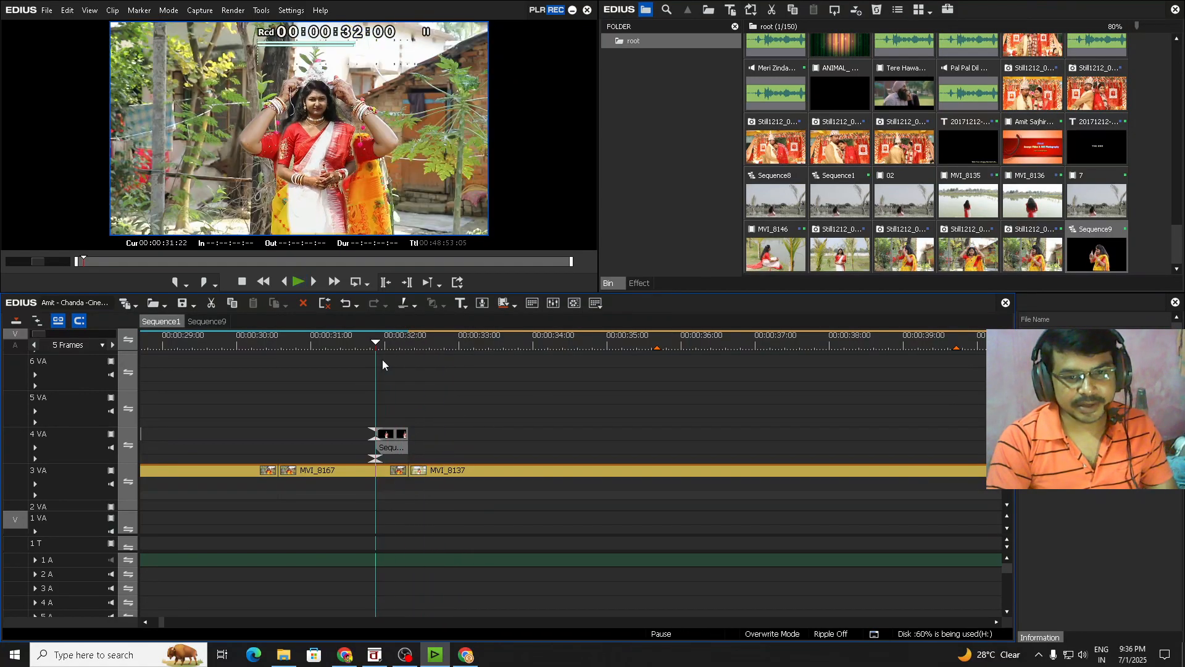
# Open the nested cutout sequence before MVI_8137, review its still's mask opacity and soft edge settings, and check the cutout full screen
pyautogui.doubleClick(390, 436)
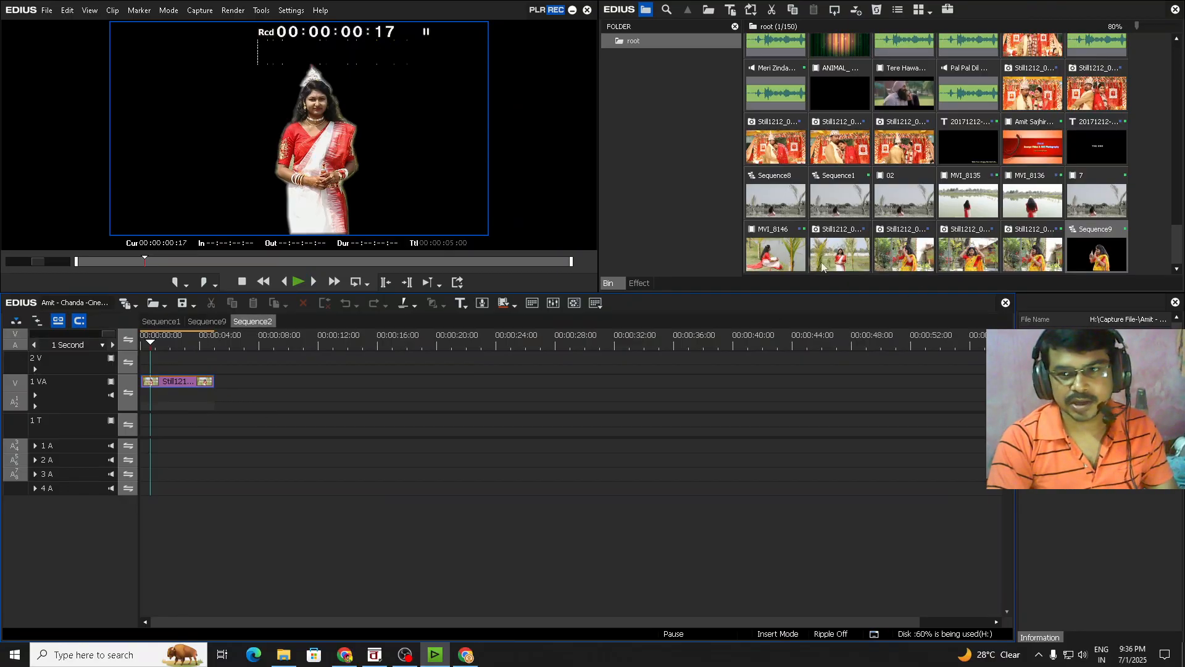
pyautogui.click(843, 265)
pyautogui.click(181, 387)
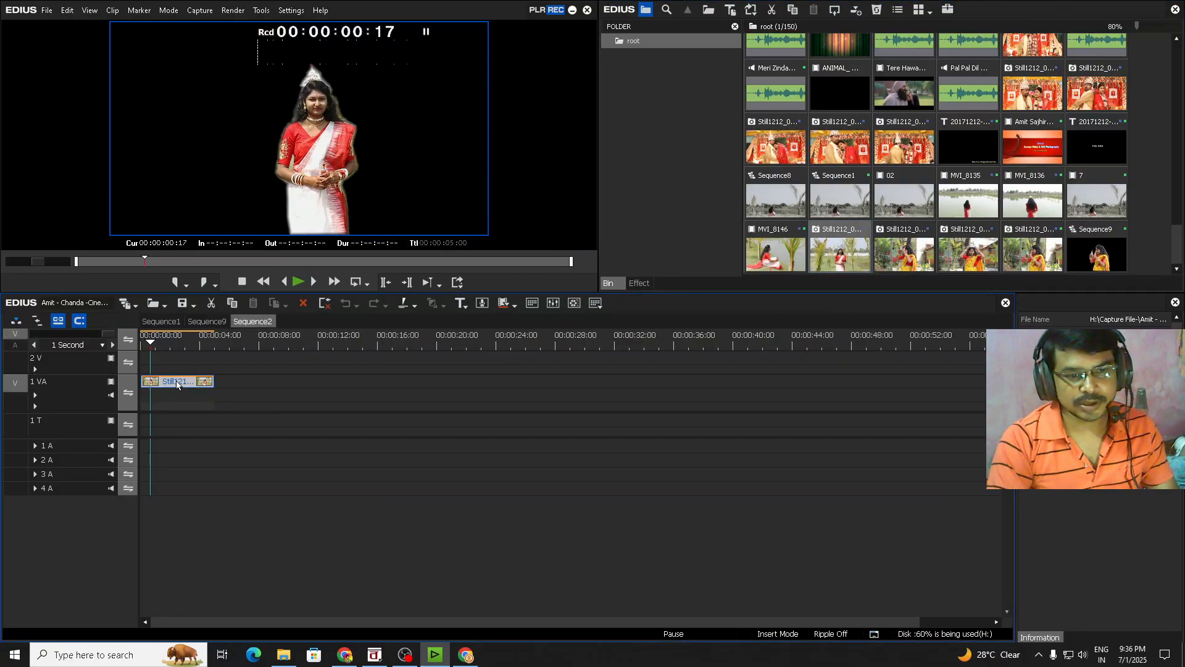
pyautogui.doubleClick(1053, 459)
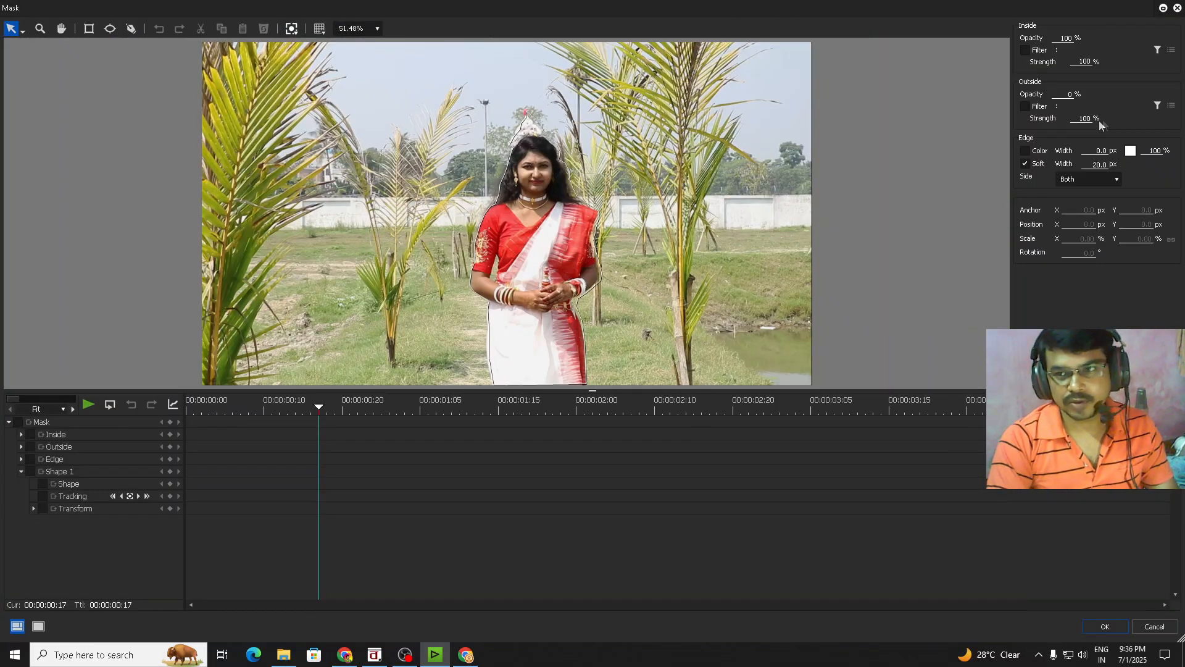
pyautogui.click(1105, 626)
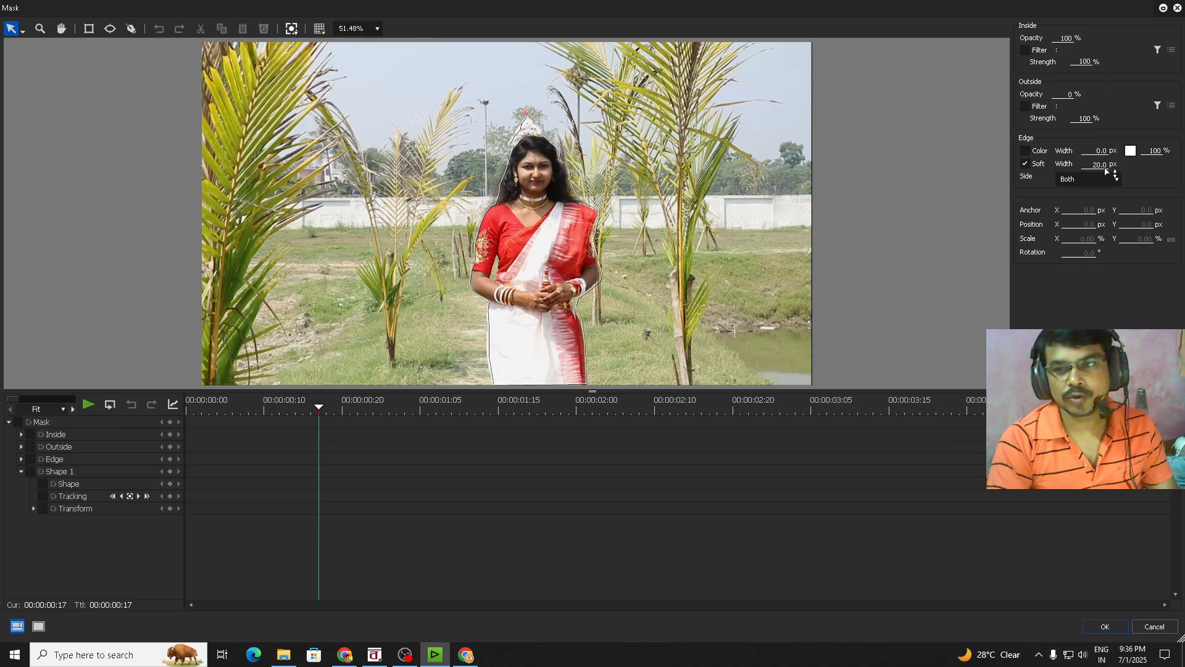
pyautogui.click(1105, 626)
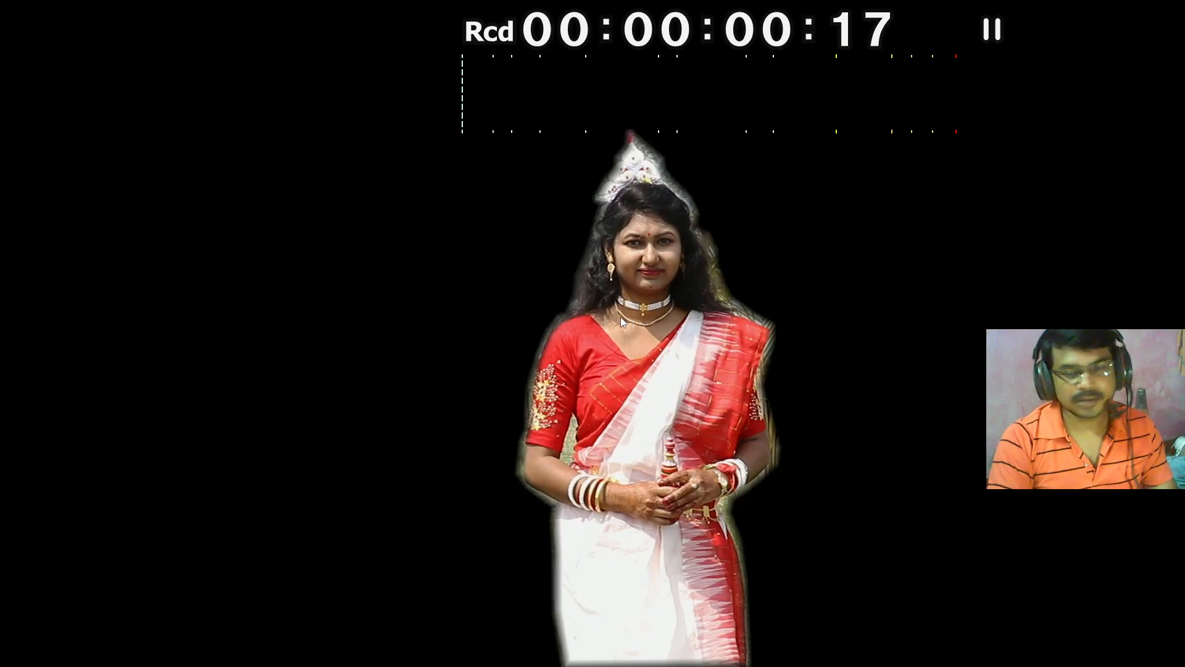
# Return to Sequence1, go to 00:00:31:22 and open the Layouter of the nested cutout before MVI_8137
pyautogui.press('Escape')
pyautogui.moveTo(159, 347)
pyautogui.mouseDown()
pyautogui.moveTo(190, 350)
pyautogui.moveTo(167, 351)
pyautogui.mouseUp()
pyautogui.click(160, 321)
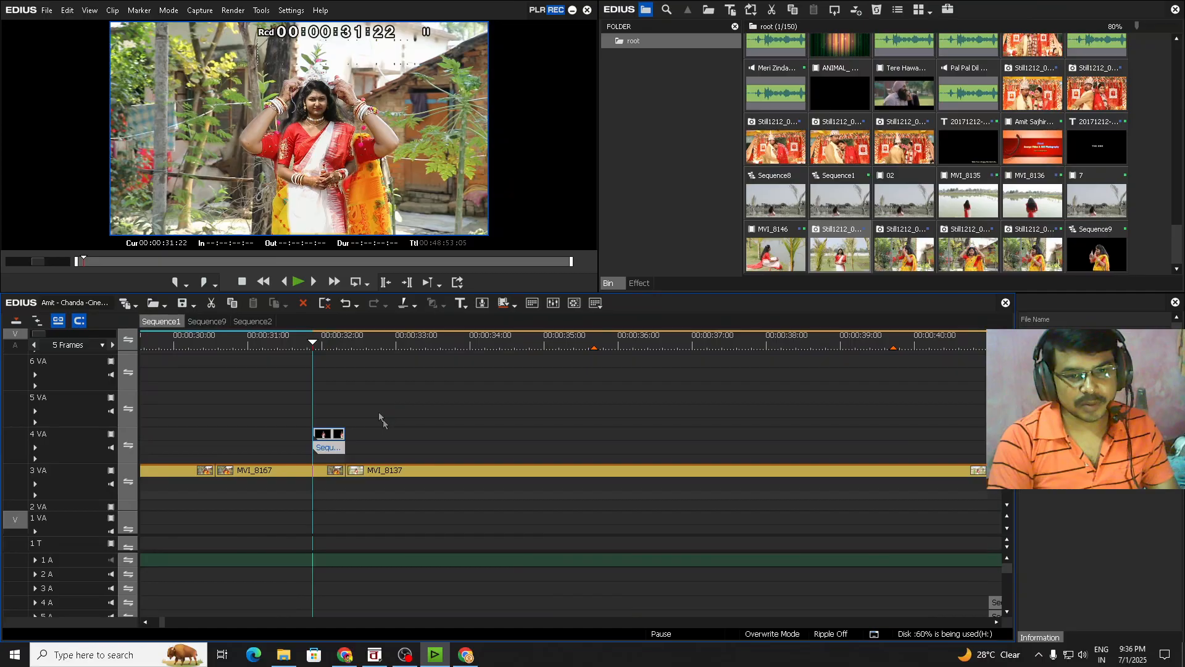
pyautogui.moveTo(348, 353); pyautogui.dragTo(315, 358)
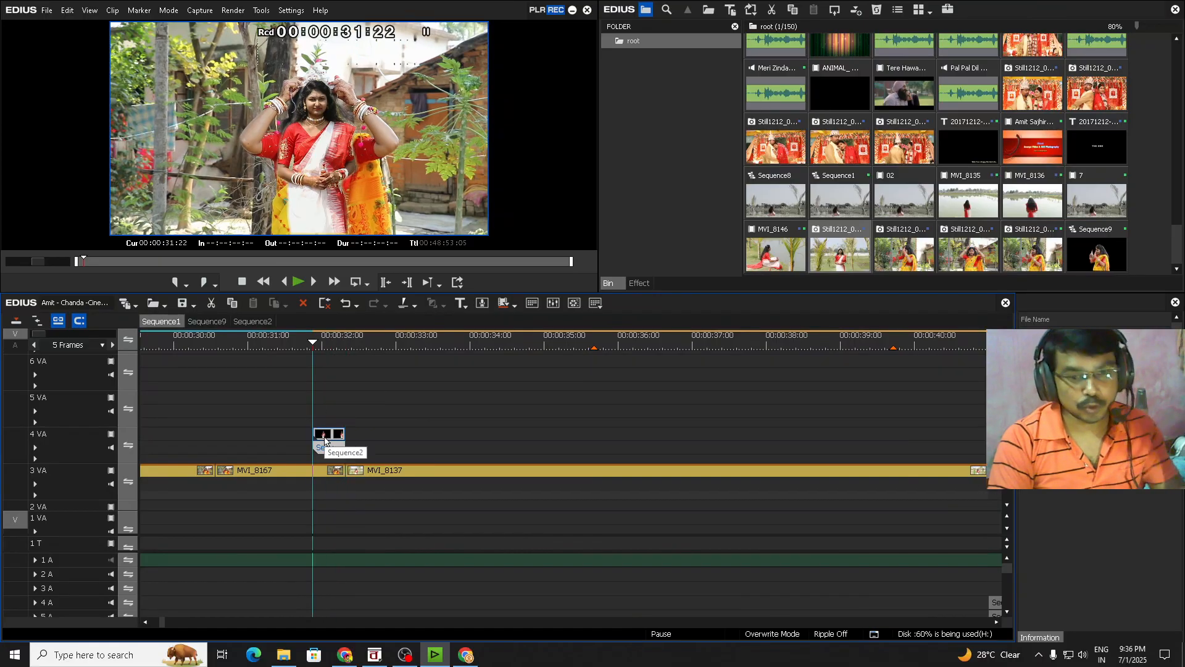
pyautogui.doubleClick(1060, 441)
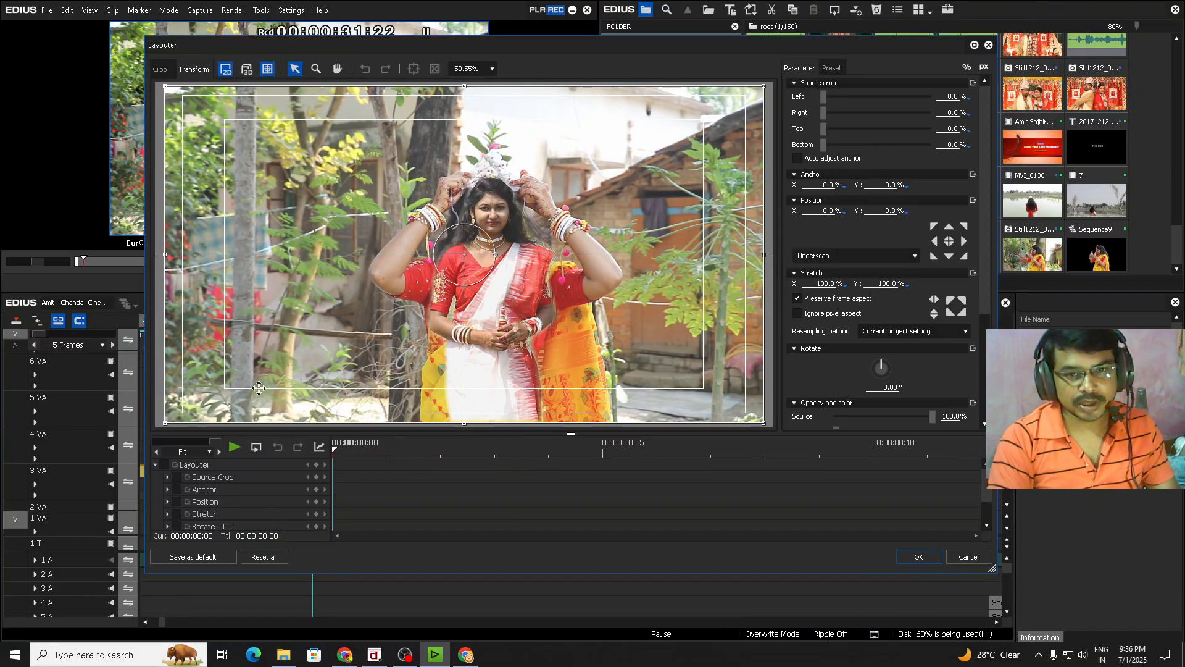
pyautogui.click(164, 466)
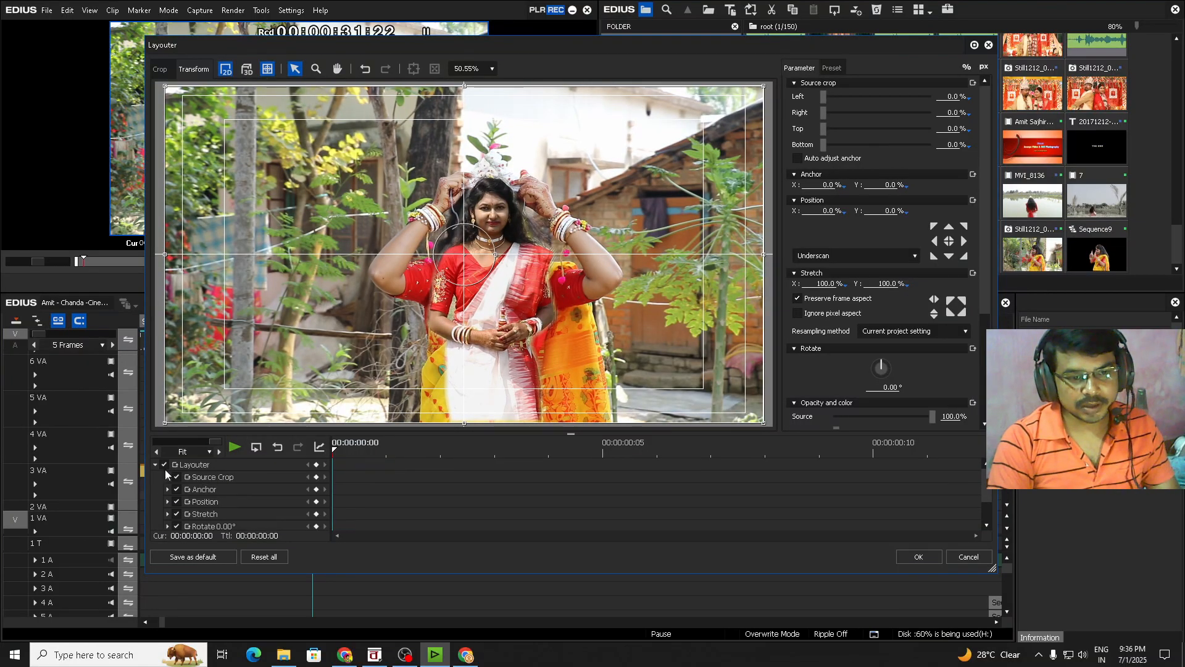
pyautogui.click(316, 464)
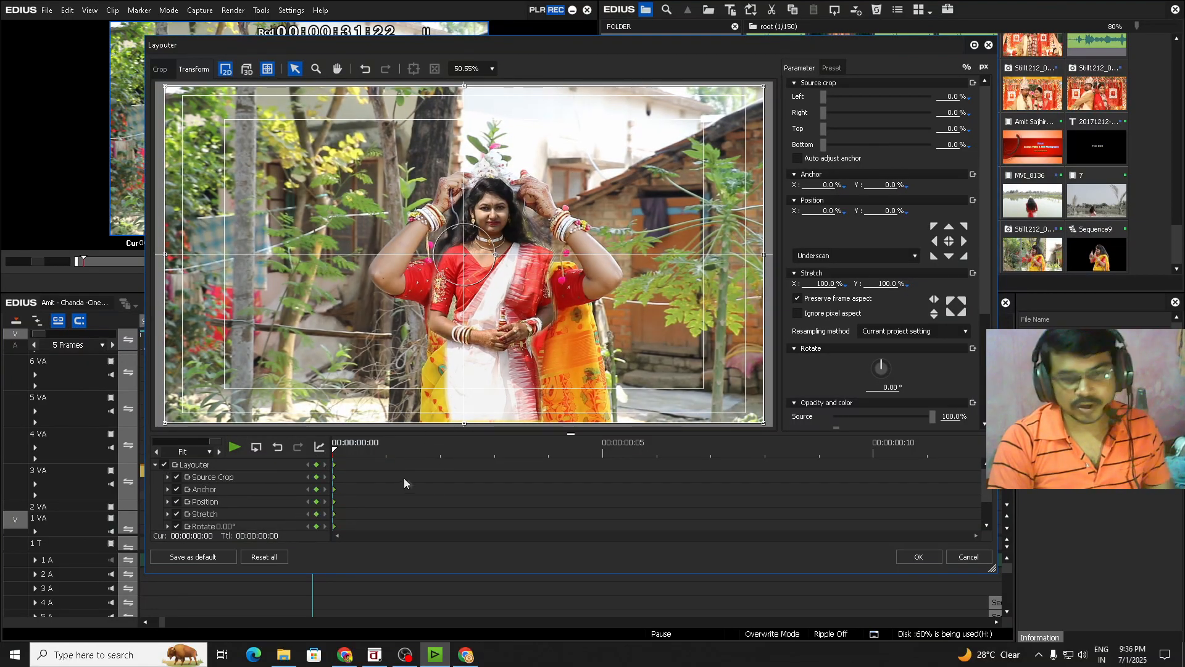
pyautogui.hotkey('ctrl', 'z')
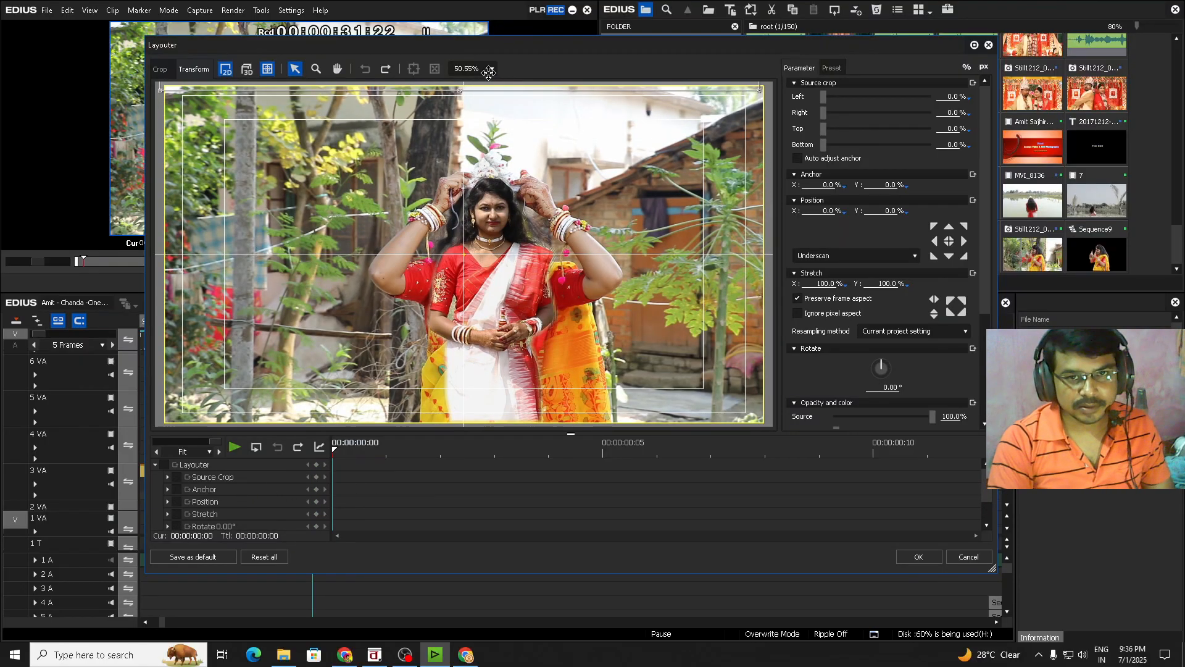
# Keyframe the cutout's position from X -0.20%, Y -100.40% at the start to X -0.10%, Y -0.70% at frame 11, and apply it
pyautogui.moveTo(491, 67); pyautogui.dragTo(492, 68)
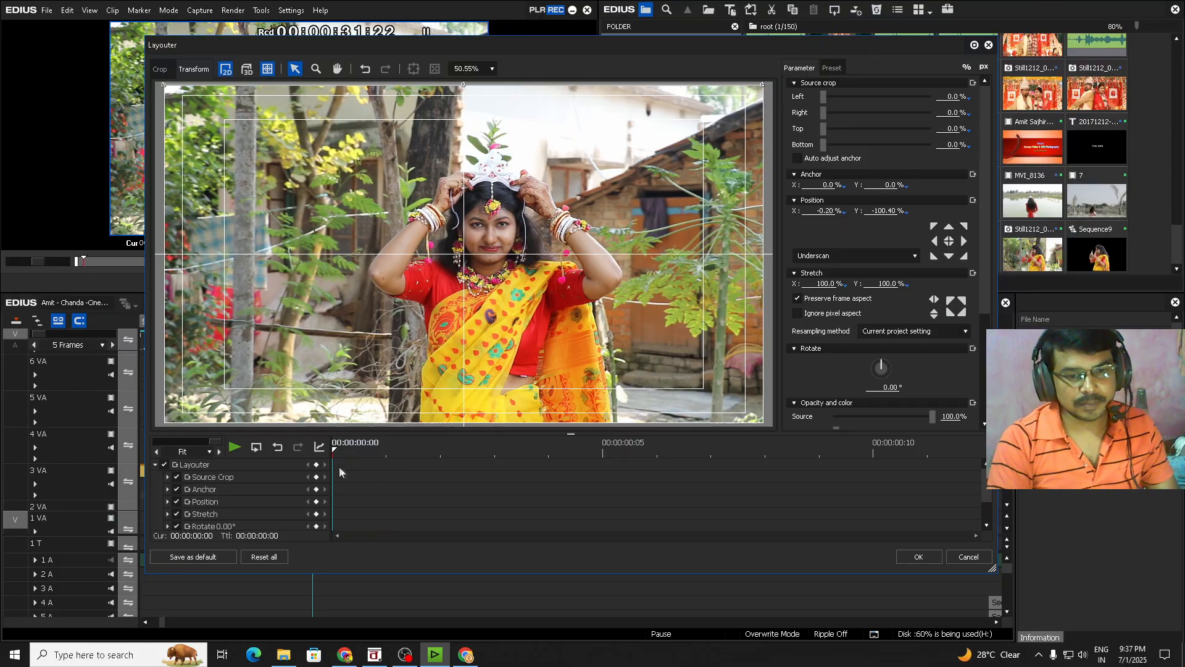
pyautogui.moveTo(368, 446); pyautogui.dragTo(927, 451)
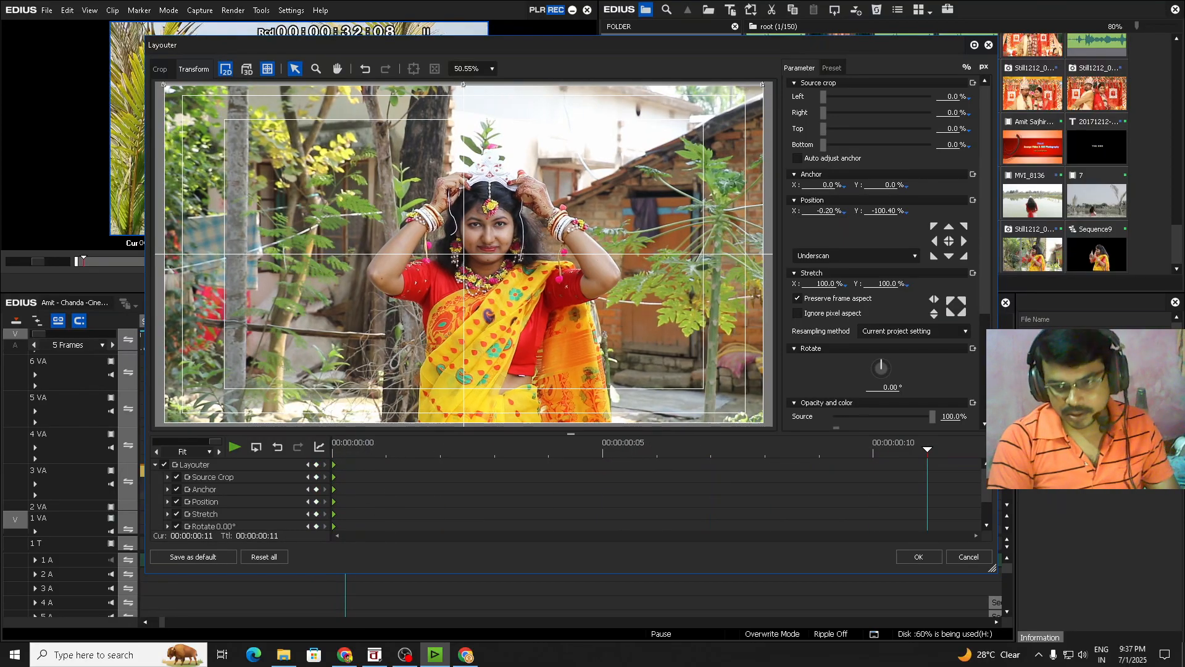
pyautogui.click(473, 87)
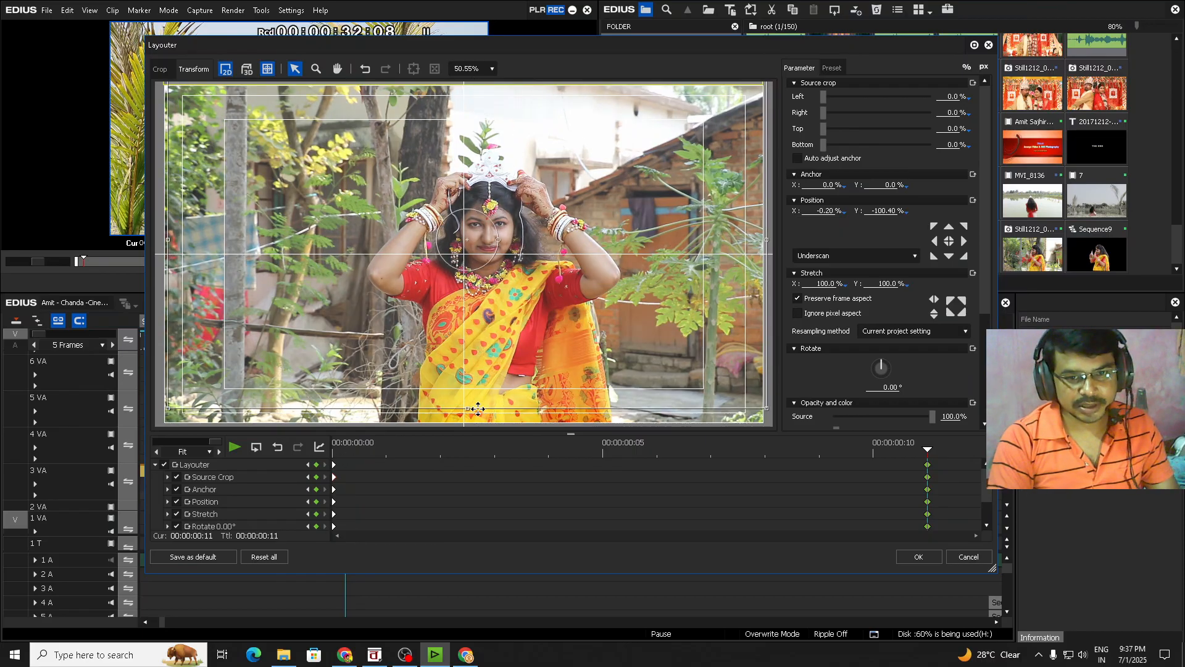
pyautogui.moveTo(474, 422); pyautogui.dragTo(475, 420)
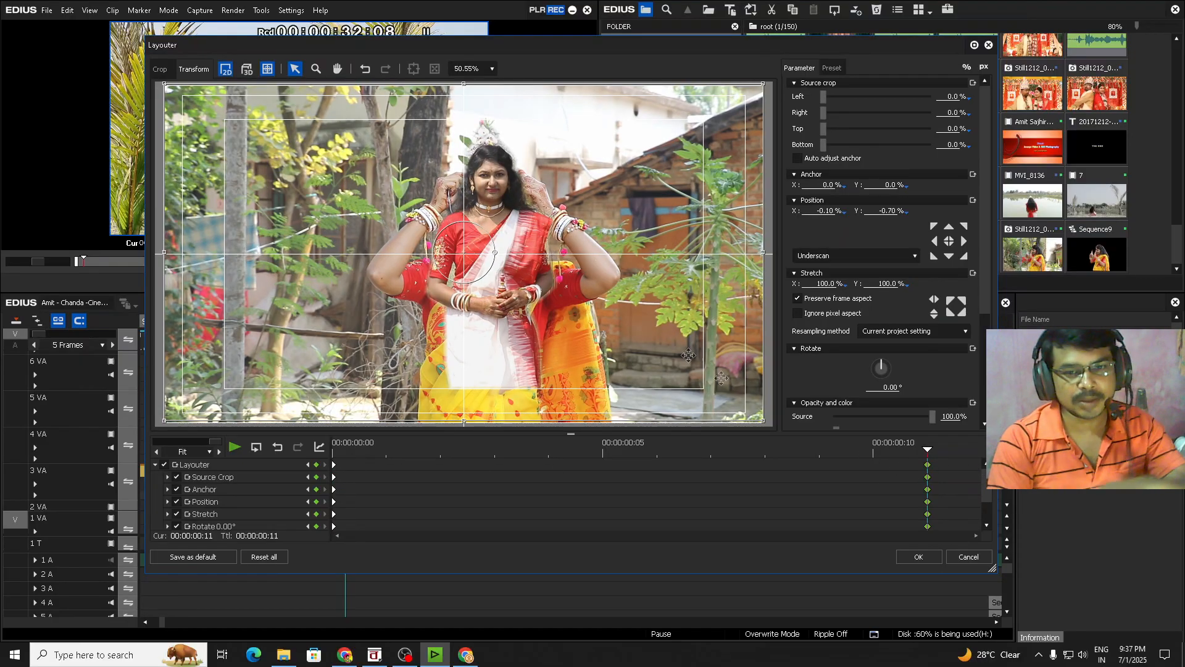
pyautogui.click(918, 557)
# Play the cutout's slide-in into MVI_8137, and replay it full screen from just before the transition
pyautogui.click(288, 343)
pyautogui.press('space')
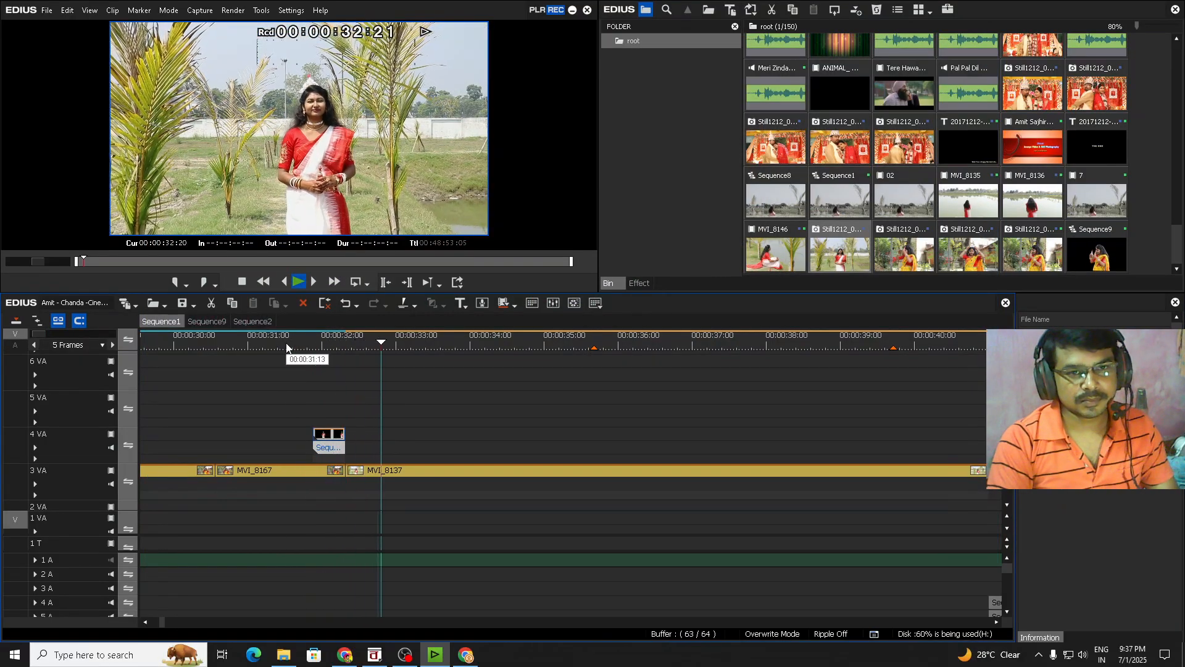
pyautogui.click(239, 343)
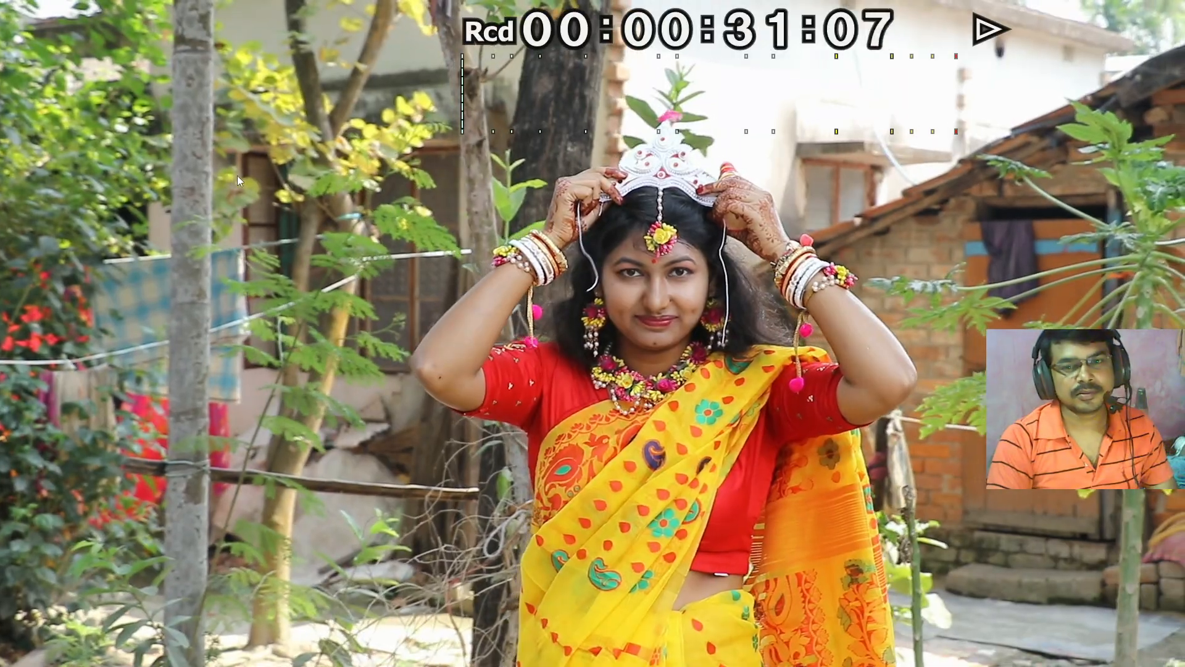
pyautogui.press('space')
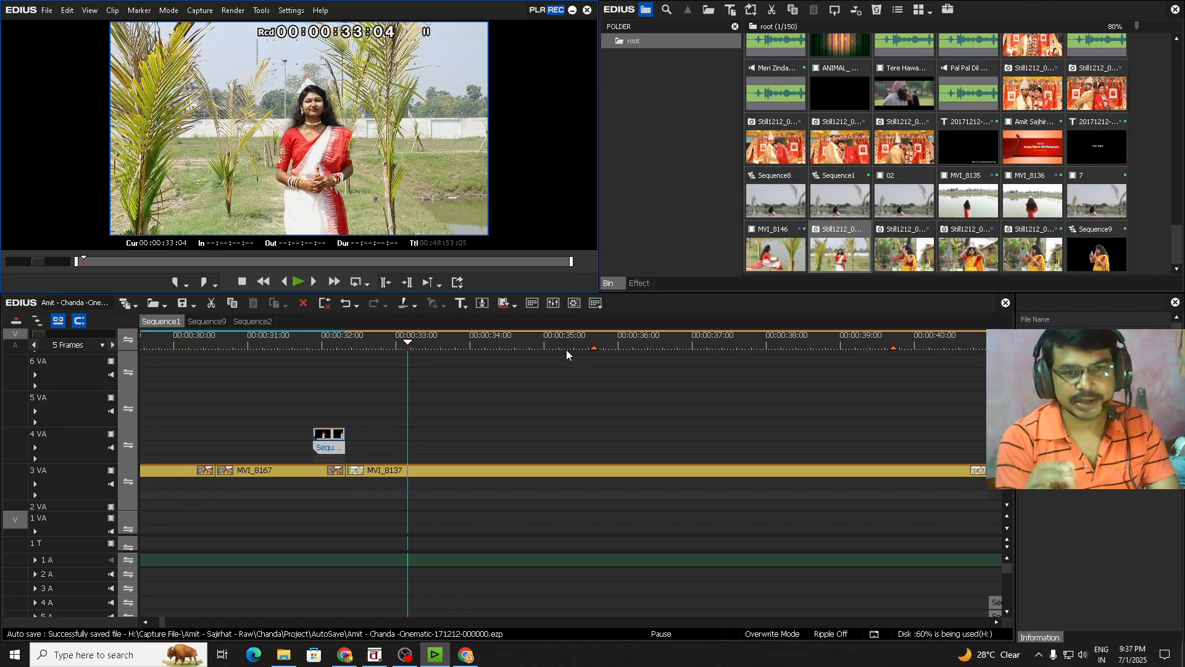
# Scrub through clip MVI_8137 to 00:00:40:03
pyautogui.scroll(-3, 565, 349)
pyautogui.scroll(2, 560, 342)
pyautogui.moveTo(384, 353); pyautogui.dragTo(548, 404)
pyautogui.moveTo(455, 348)
pyautogui.mouseDown()
pyautogui.moveTo(610, 388)
pyautogui.moveTo(643, 432)
pyautogui.mouseUp()
pyautogui.scroll(-1, 555, 561)
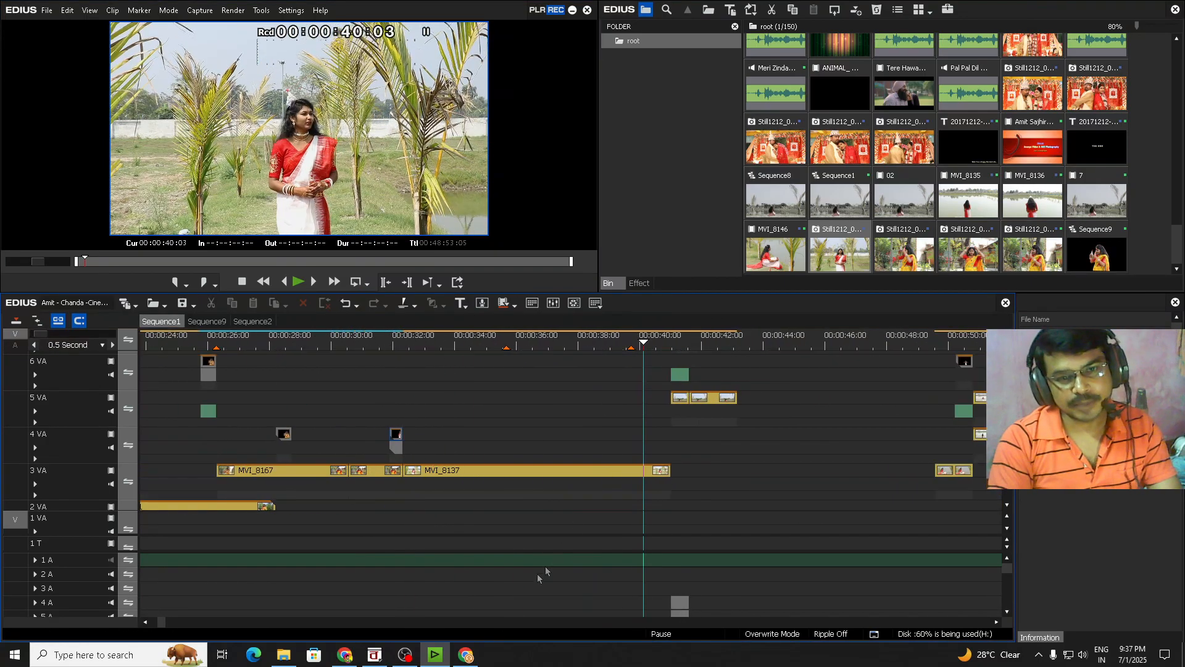
# Go to the start of the first MVI_8143 clip at 00:00:41:00 and play its cutout transition to about 00:00:41:22
pyautogui.scroll(-2, 545, 567)
pyautogui.scroll(-3, 546, 567)
pyautogui.scroll(3, 432, 469)
pyautogui.moveTo(285, 342); pyautogui.dragTo(321, 377)
pyautogui.press('pageup')
pyautogui.scroll(3, 317, 376)
pyautogui.click(314, 343)
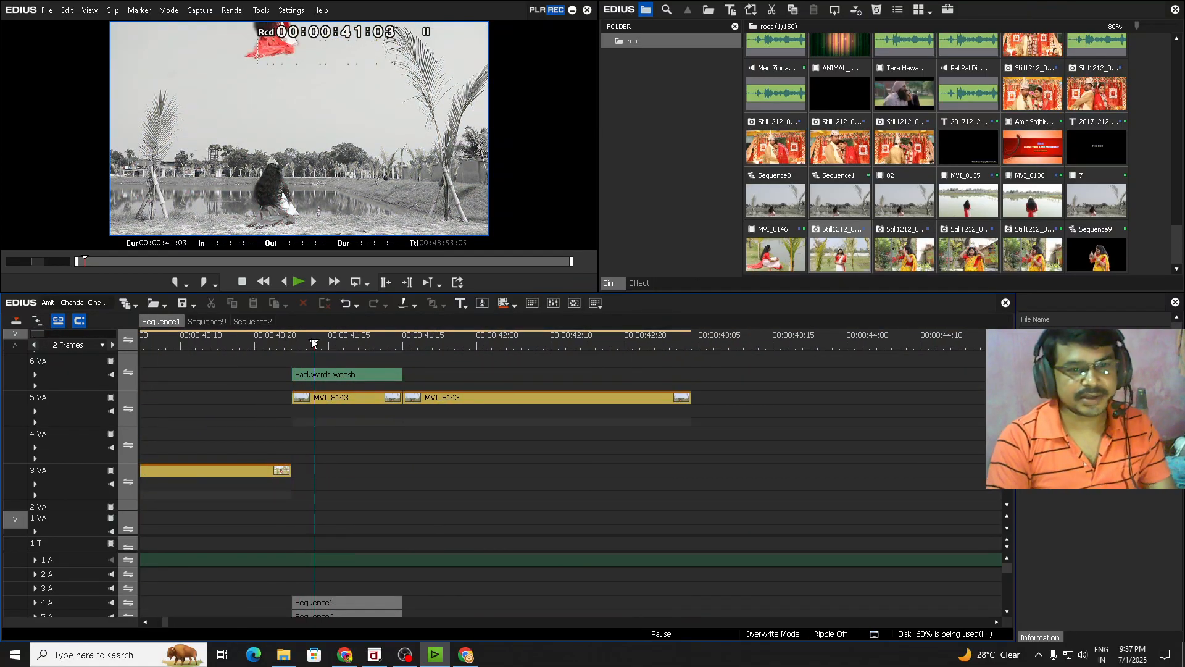
pyautogui.press('pageup')
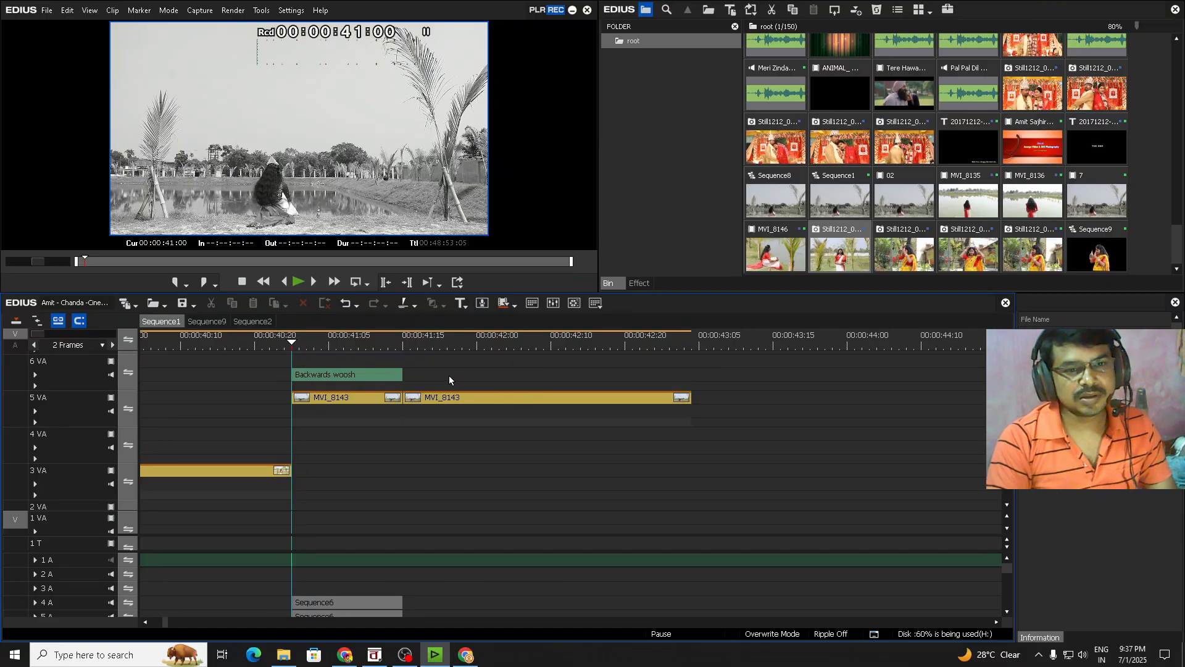
pyautogui.press('space')
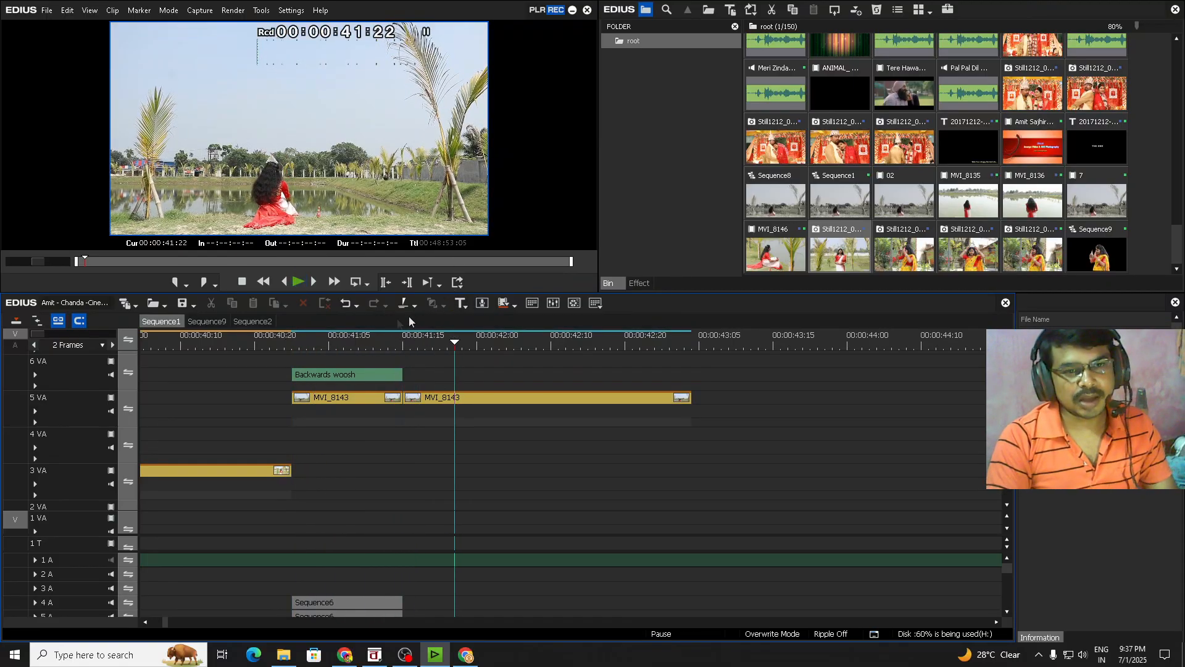
# Go back to 00:00:41:06 and check the effects applied to the first MVI_8143 clip under Sequence6
pyautogui.click(338, 344)
pyautogui.scroll(2, 338, 432)
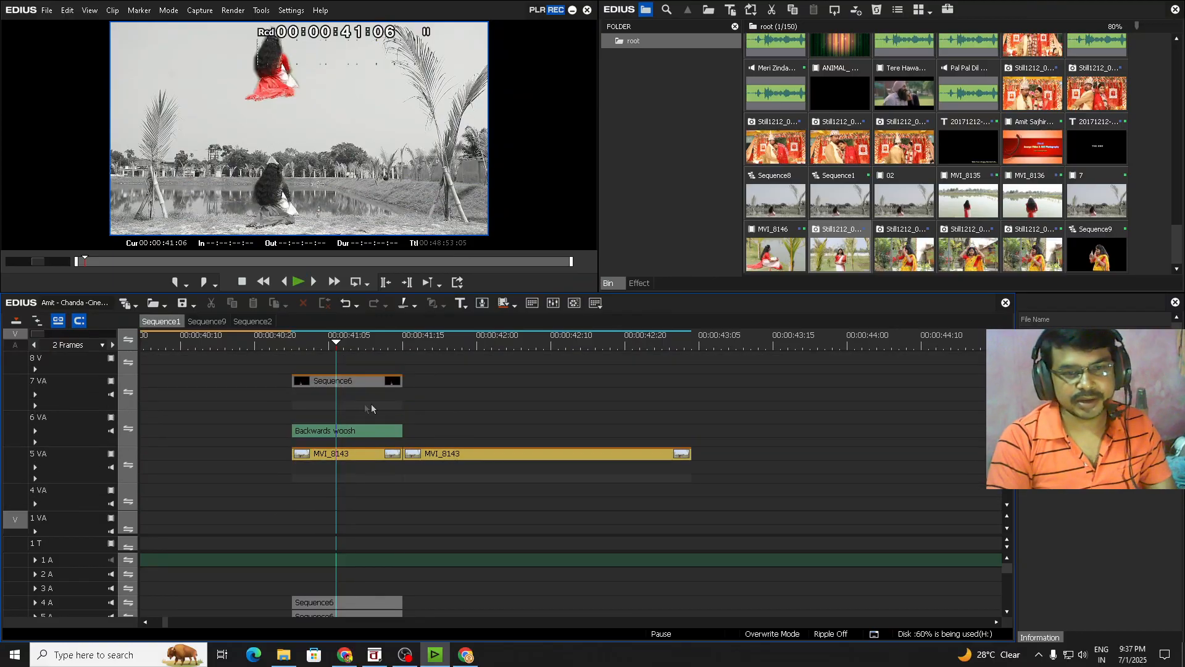
pyautogui.click(355, 455)
pyautogui.click(1026, 462)
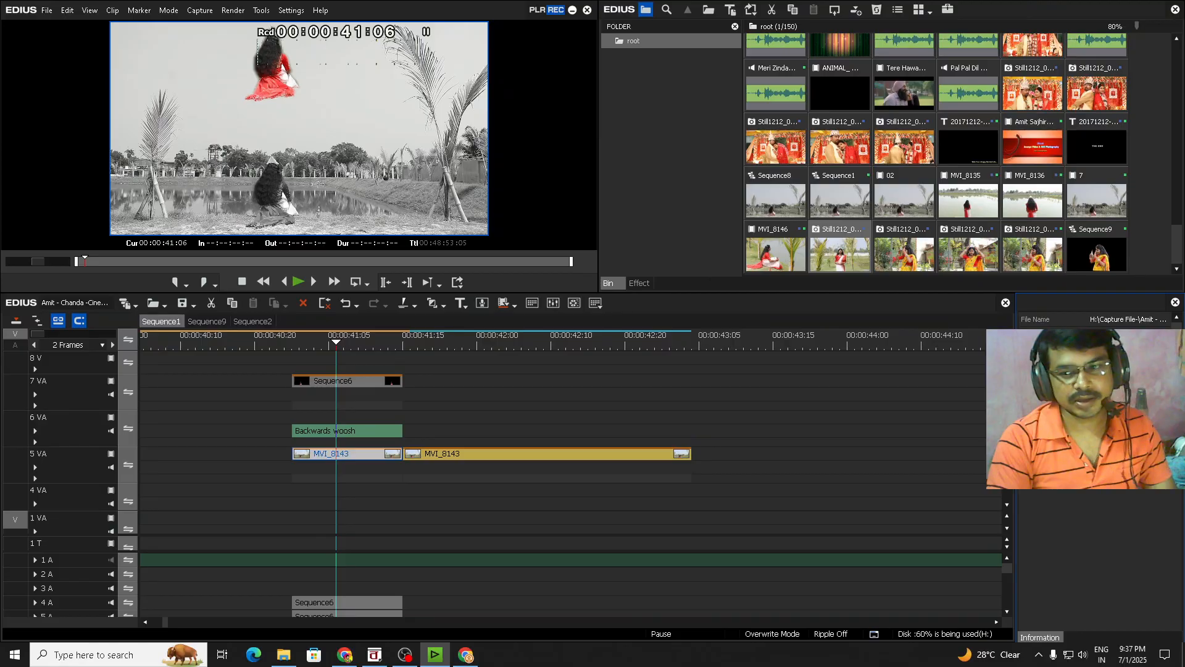
# Move to the Sequence4 cutout transition near 00:00:50 and play it through into MVI_8135
pyautogui.scroll(-2, 651, 432)
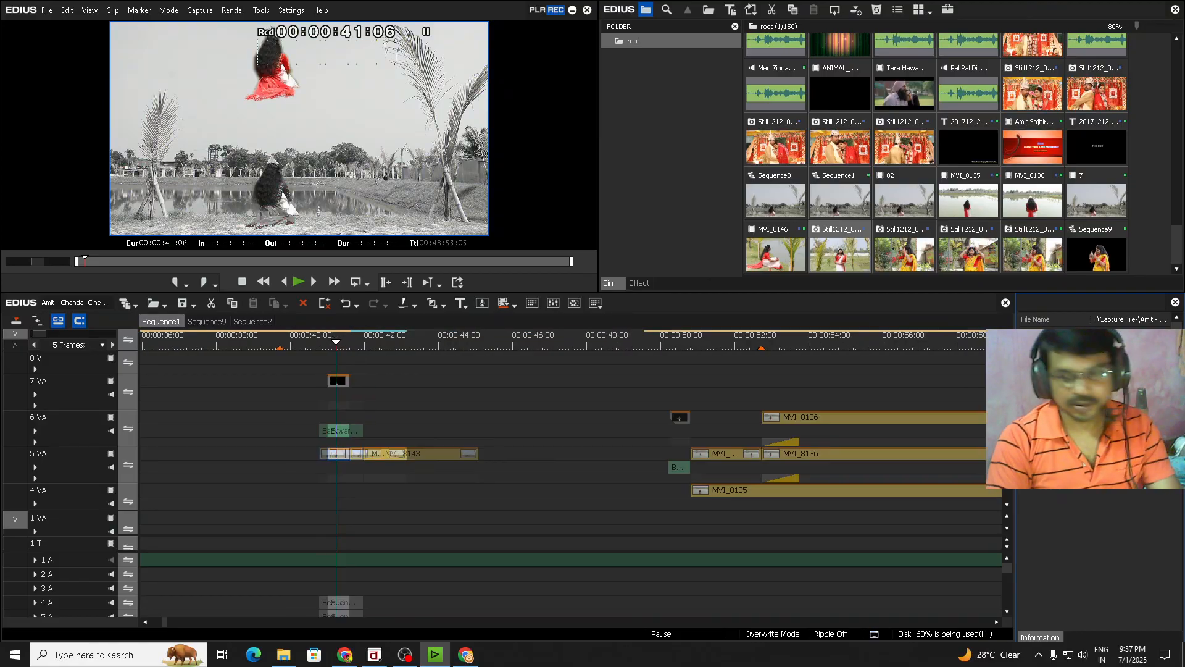
pyautogui.scroll(-2, 650, 432)
pyautogui.click(651, 347)
pyautogui.click(668, 347)
pyautogui.scroll(3, 301, 339)
pyautogui.press('space')
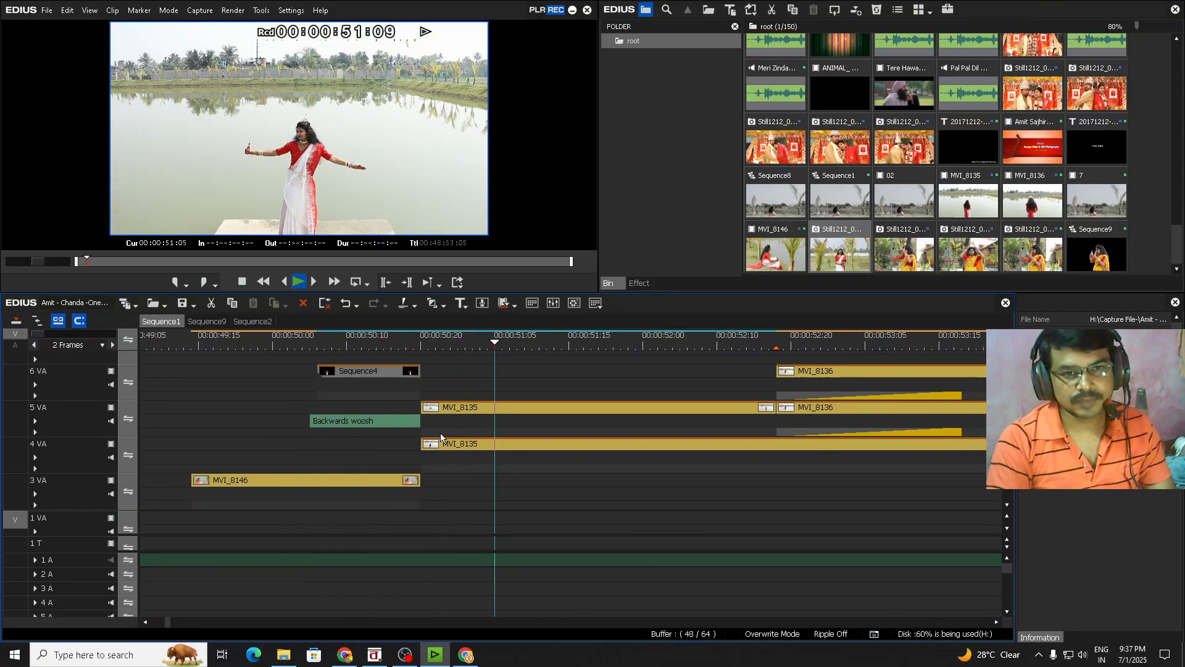
# Open nested Sequence4 from 00:00:50:11 and review the mask outline and opacity settings on its still image
pyautogui.click(354, 344)
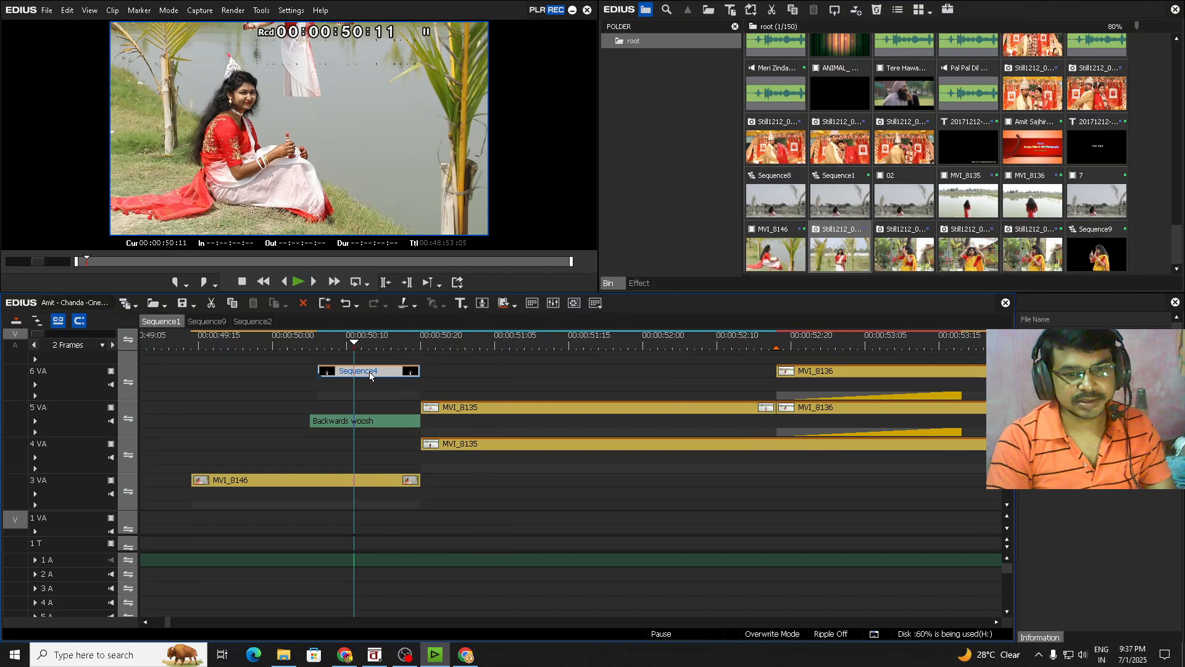
pyautogui.doubleClick(369, 373)
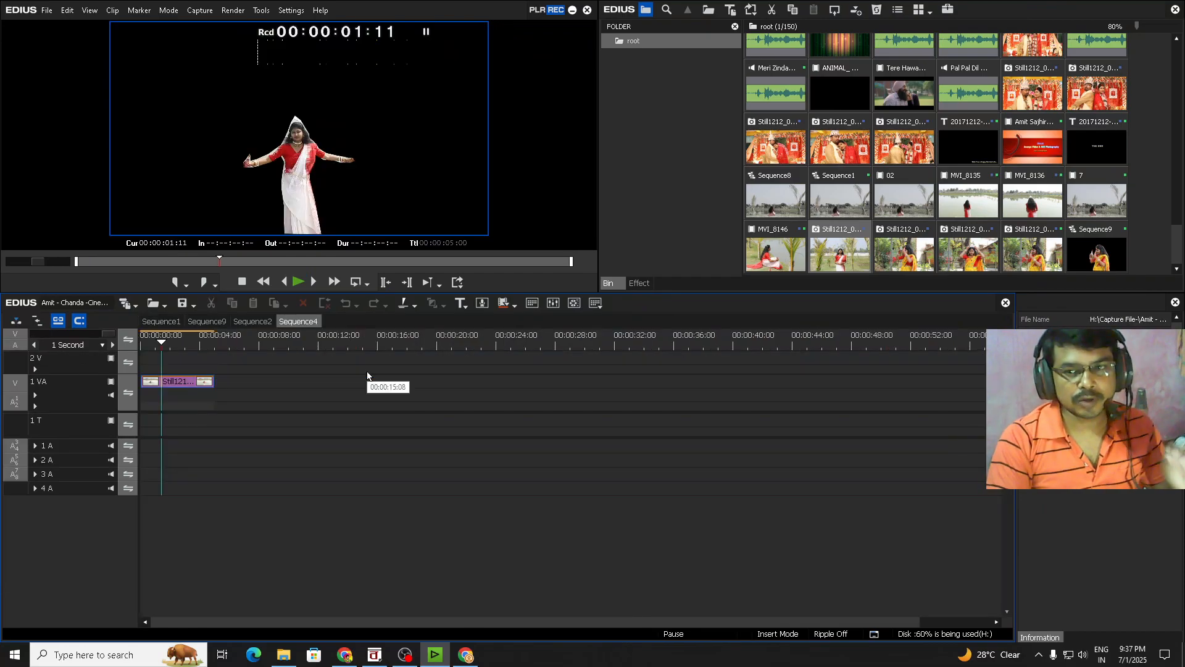
pyautogui.press('Left')
pyautogui.doubleClick(1049, 457)
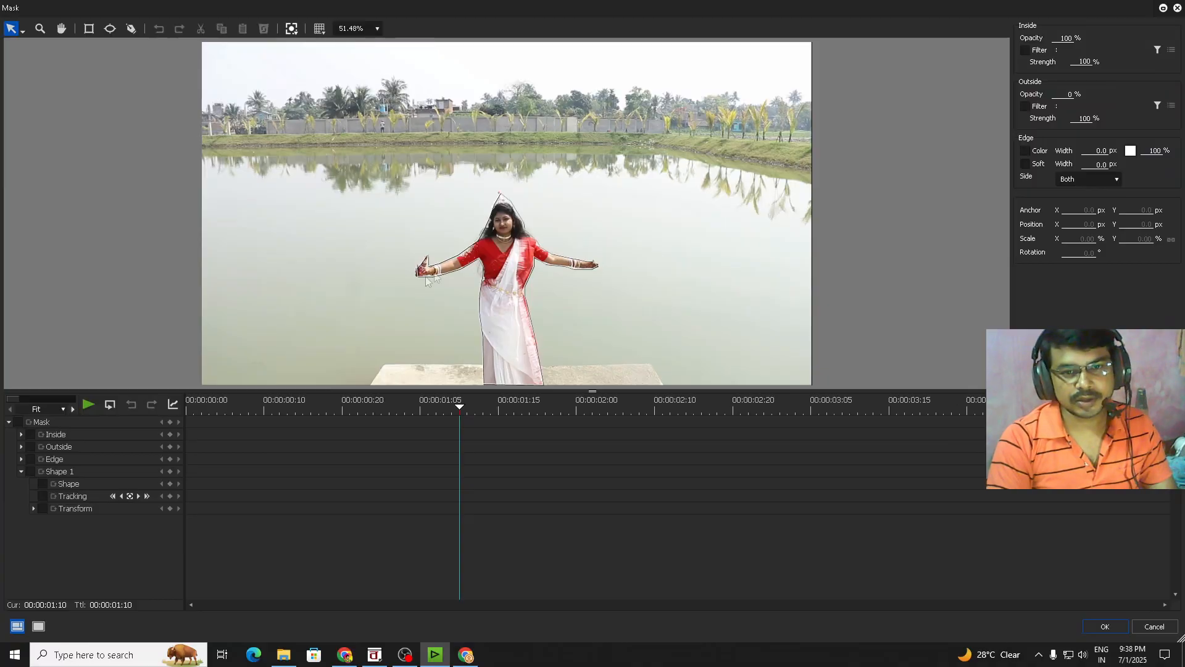
pyautogui.click(1105, 626)
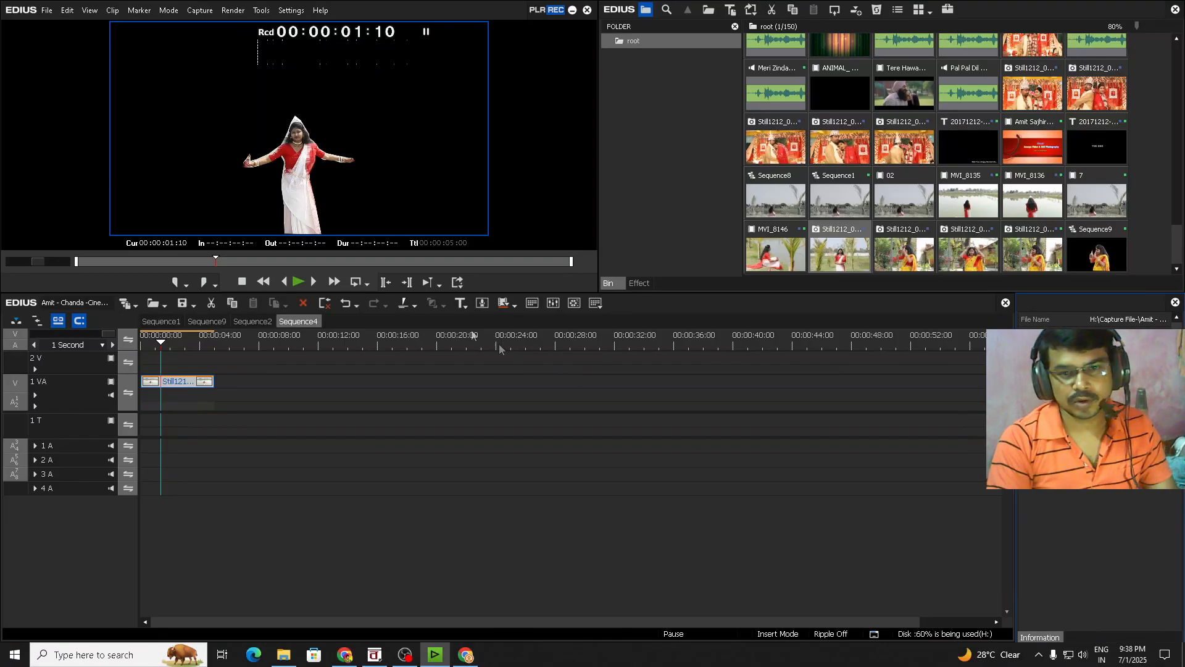
# Return to Sequence1 and replay the Sequence4 cutout transition from 00:00:50:06 into MVI_8135
pyautogui.click(160, 321)
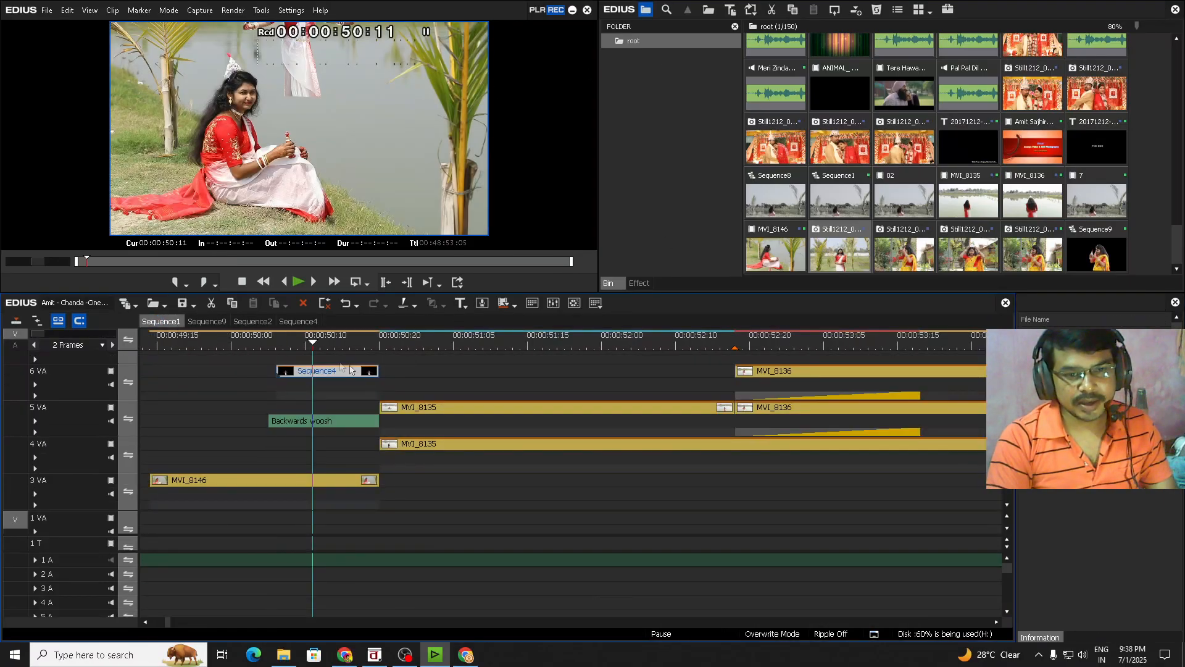
pyautogui.moveTo(316, 337); pyautogui.dragTo(275, 391)
pyautogui.press('space')
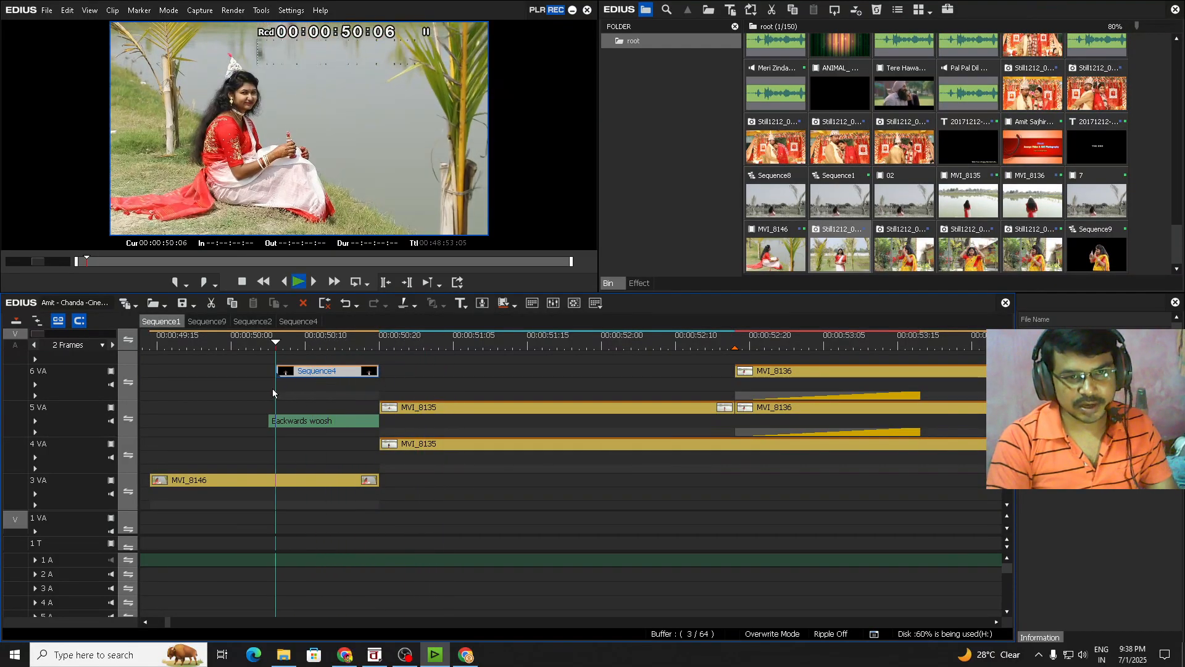
pyautogui.press('space')
# Go to 00:00:52:00 and play into the two overlaid MVI_8136 clips that fade in above MVI_8135
pyautogui.scroll(-4, 302, 388)
pyautogui.scroll(1, 559, 411)
pyautogui.scroll(-1, 349, 624)
pyautogui.moveTo(165, 622); pyautogui.dragTo(169, 621)
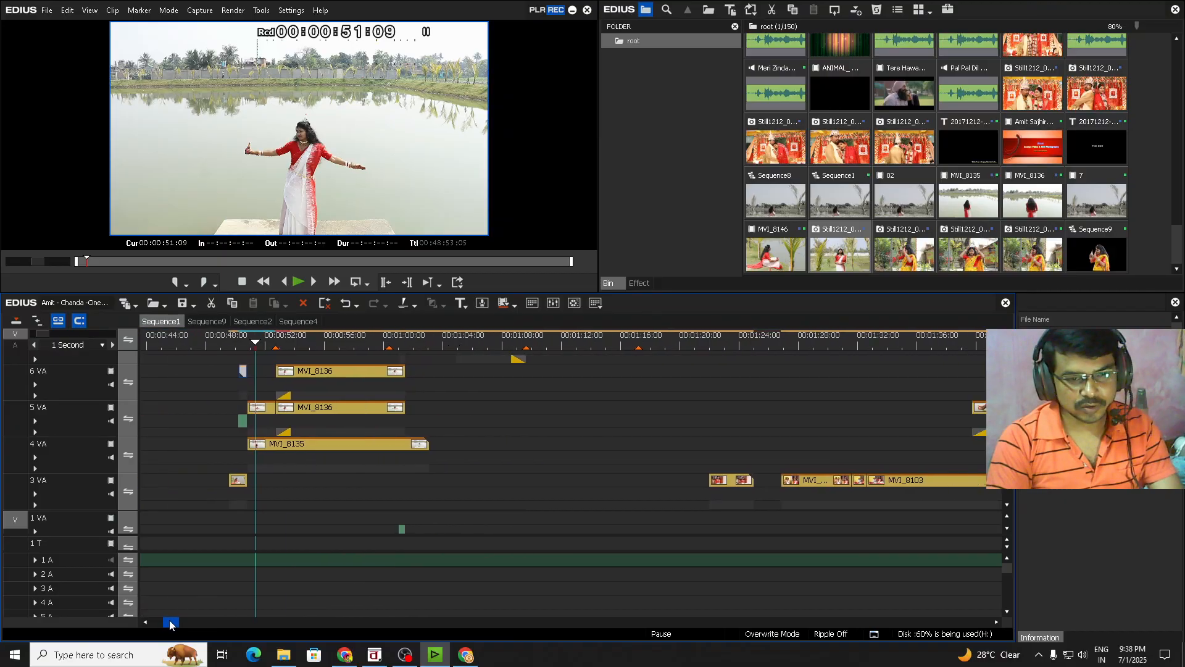
pyautogui.scroll(2, 232, 476)
pyautogui.moveTo(284, 343); pyautogui.dragTo(279, 383)
pyautogui.press('space')
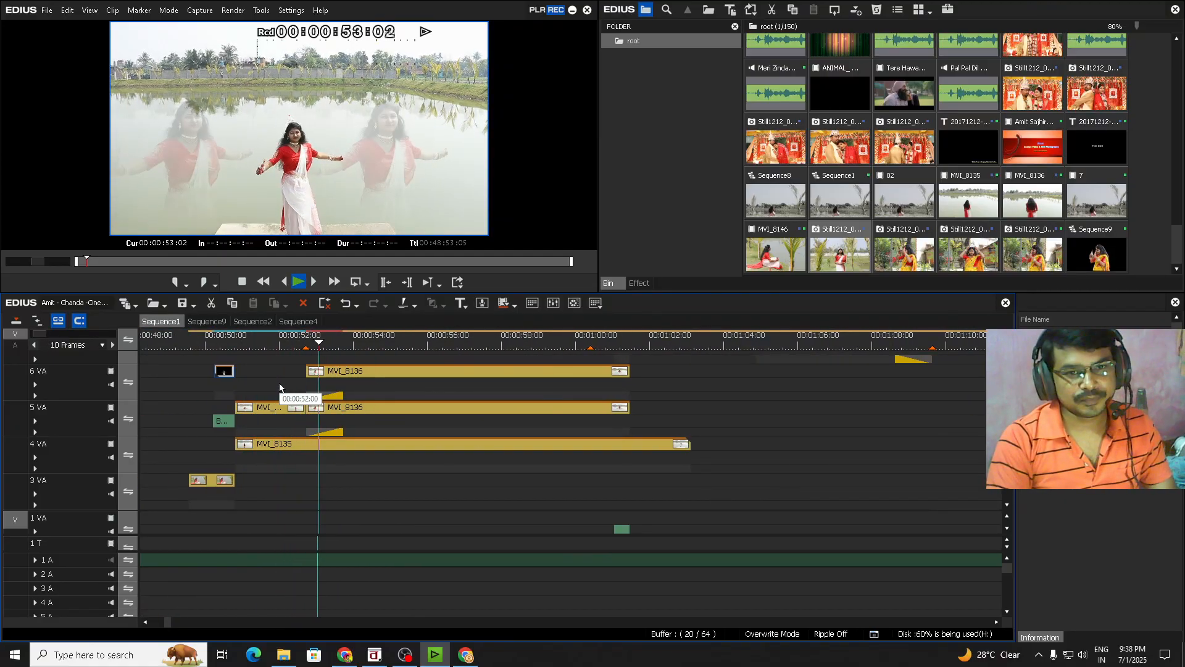
# Stop playback and review the MVI_8136 overlay section at several points between 00:00:54:14 and 00:00:57:14
pyautogui.press('space')
pyautogui.moveTo(370, 344); pyautogui.dragTo(455, 388)
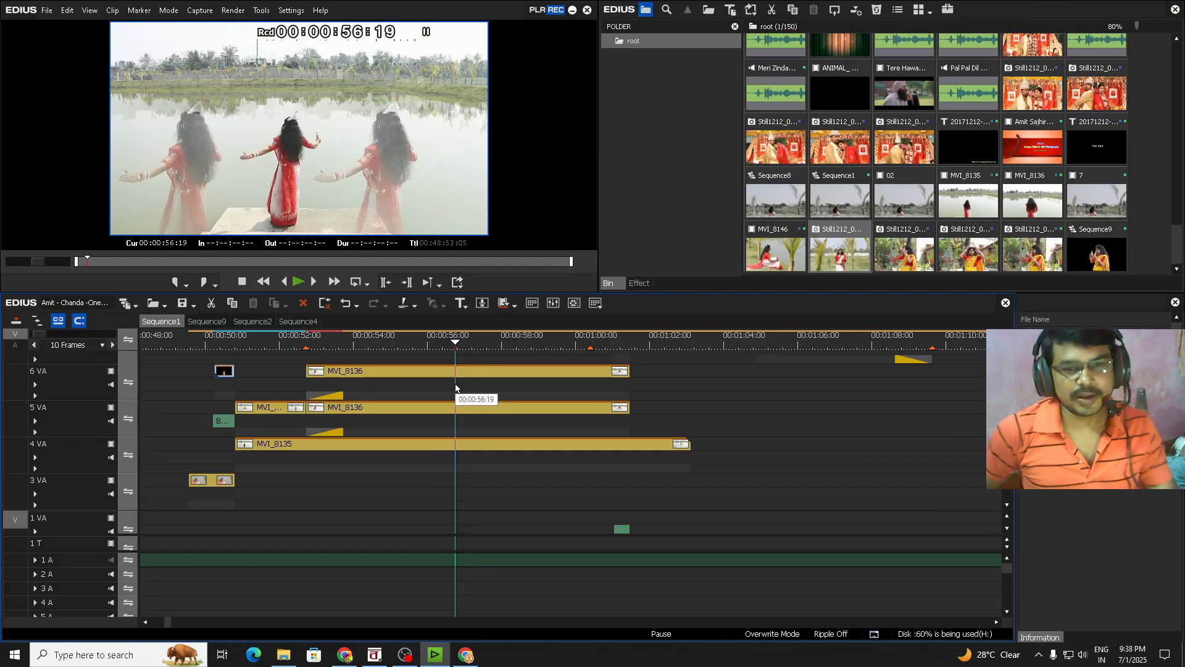
pyautogui.click(374, 343)
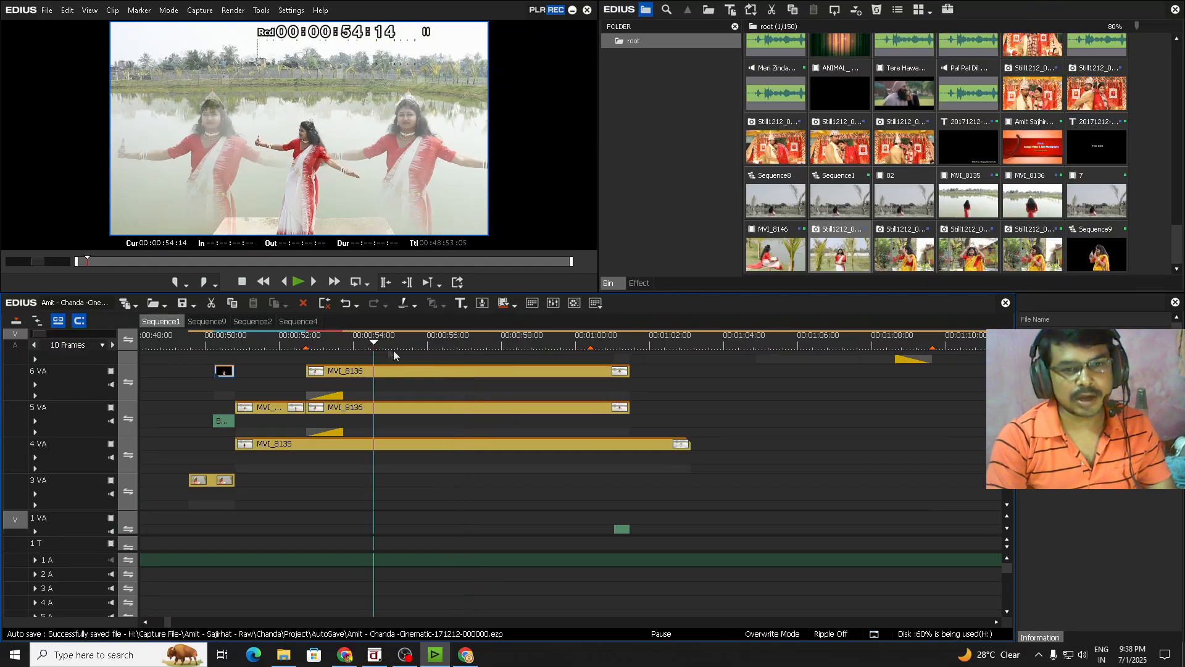
pyautogui.click(421, 346)
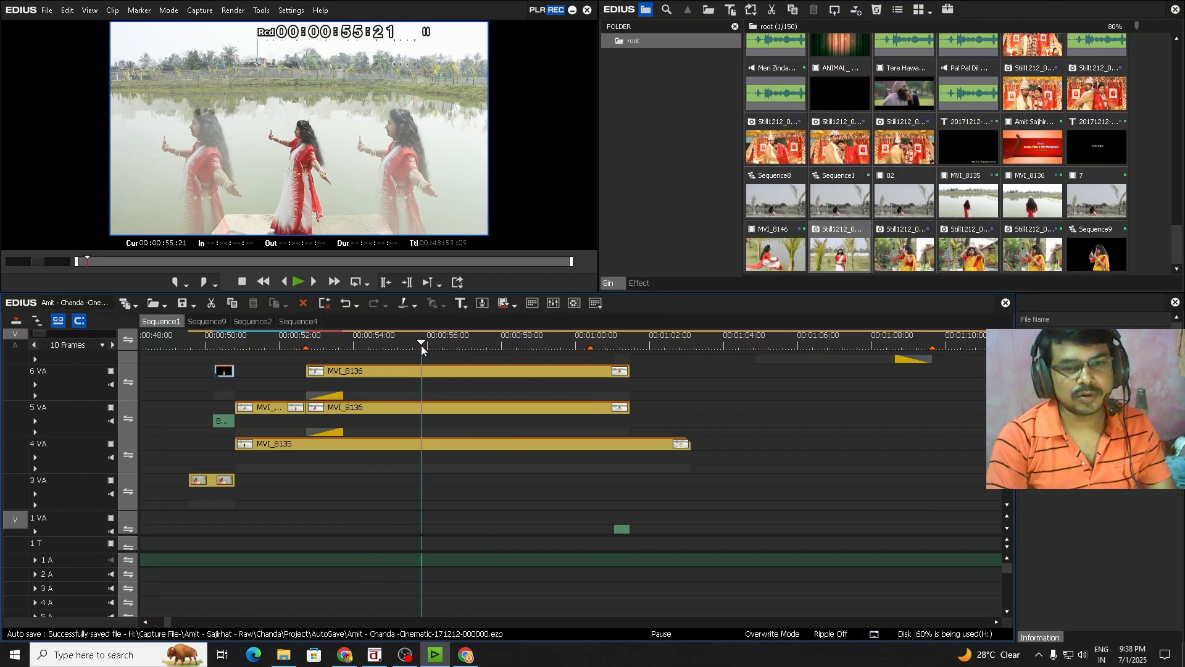
pyautogui.click(485, 344)
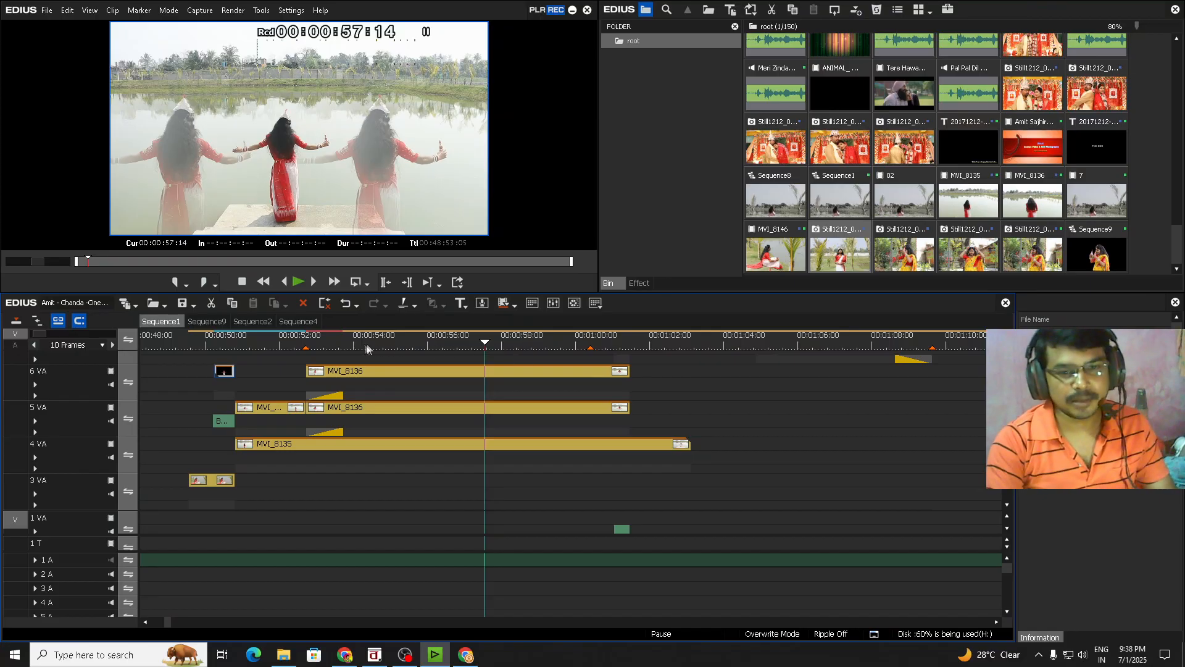
# Step back through the MVI_8136 fade-in to 00:00:51:09 and play the section again
pyautogui.click(371, 347)
pyautogui.click(343, 347)
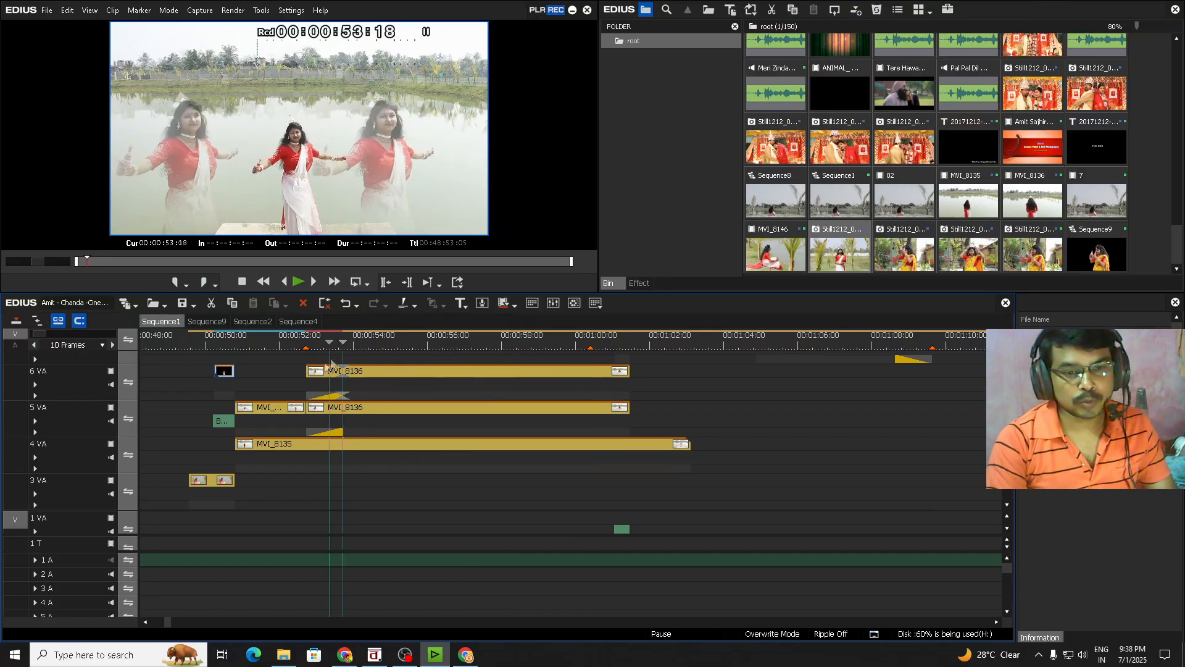
pyautogui.click(291, 346)
pyautogui.click(255, 343)
pyautogui.press('space')
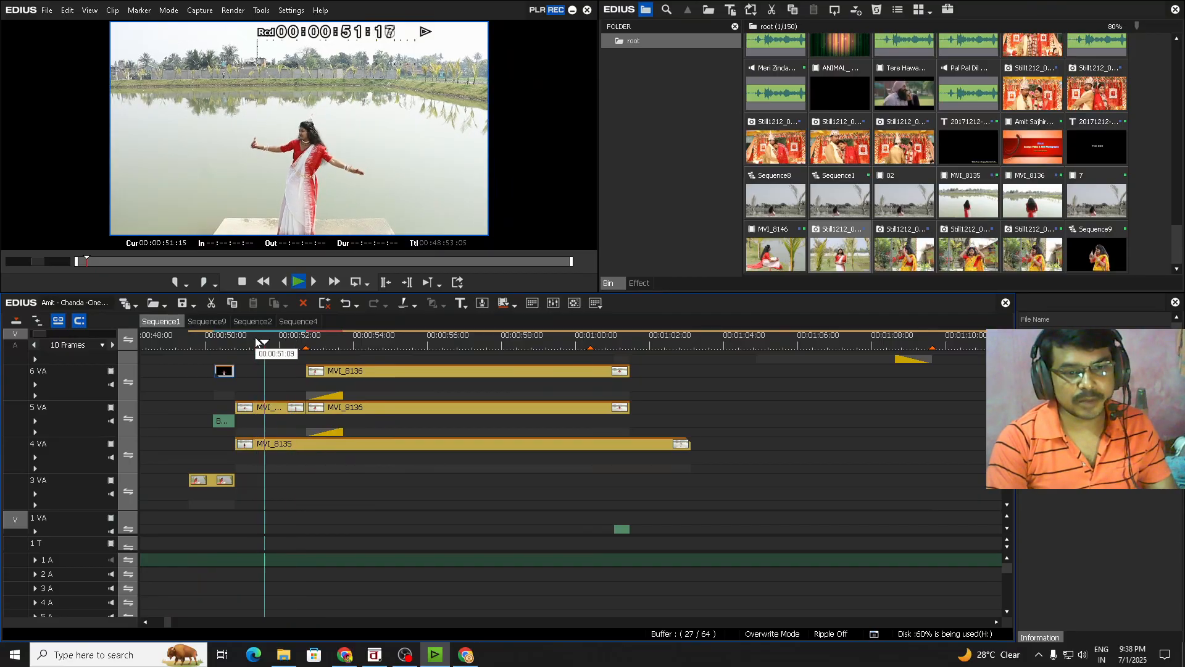
# Stop playback at 00:00:54:22 and examine the two overlaid MVI_8136 clips on tracks 6 VA and 5 VA
pyautogui.click(458, 448)
pyautogui.press('space')
pyautogui.moveTo(356, 364); pyautogui.dragTo(402, 372)
pyautogui.click(403, 372)
pyautogui.click(385, 344)
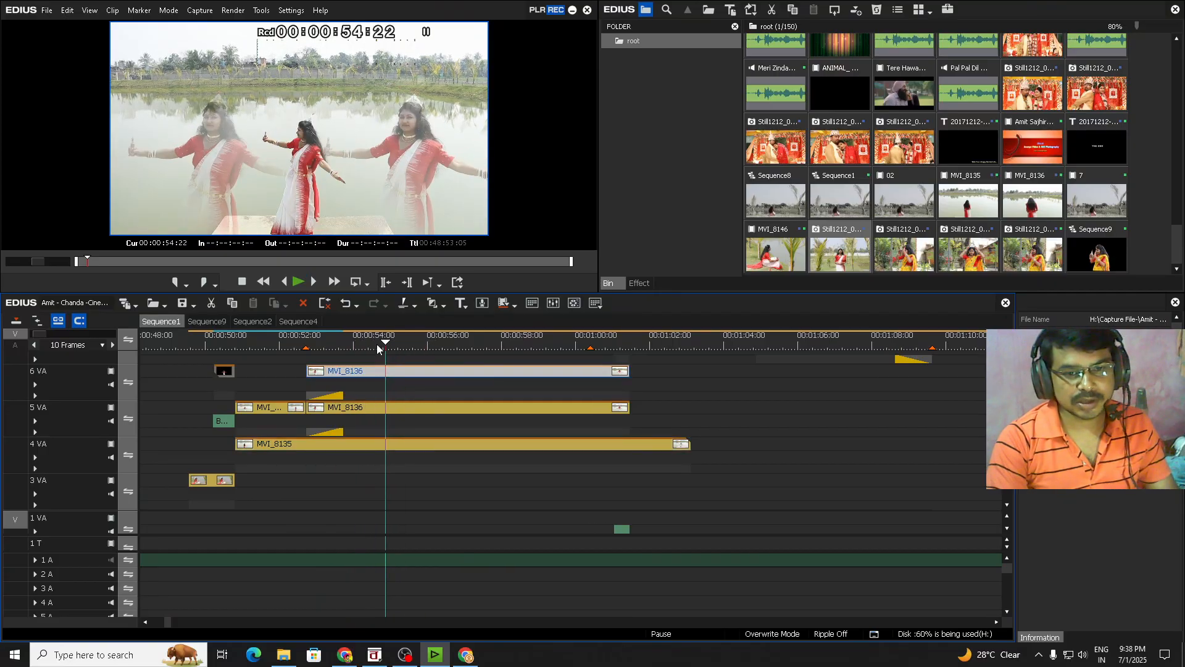
pyautogui.click(369, 407)
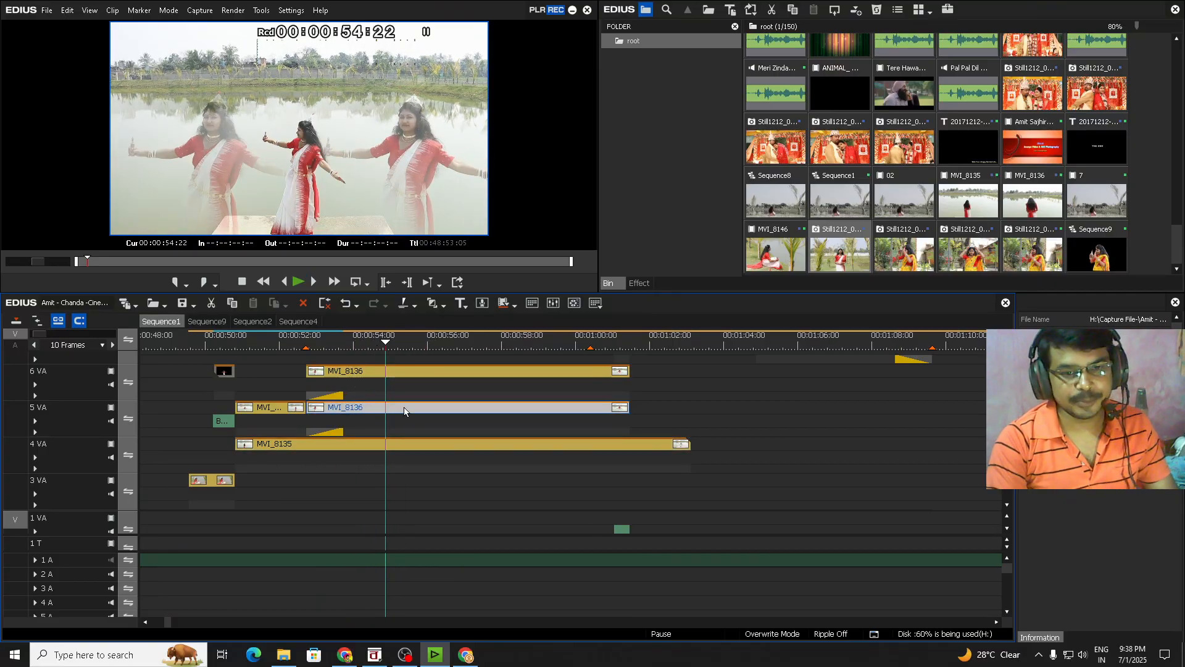
pyautogui.click(408, 372)
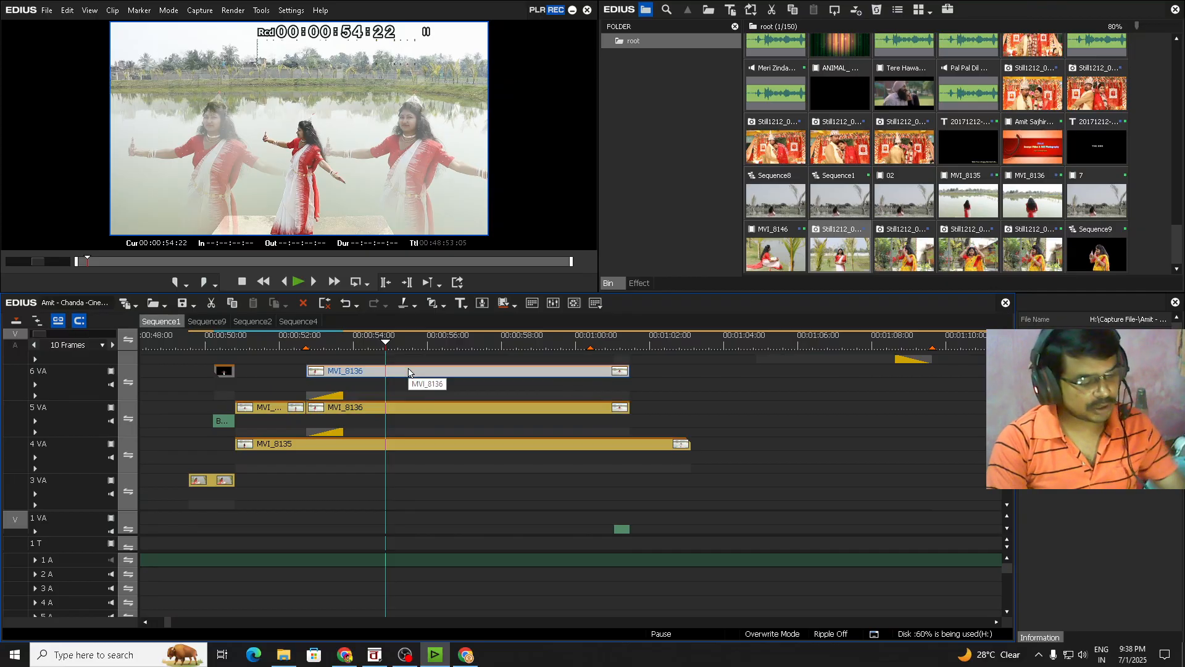
pyautogui.hotkey('alt', 'e')
pyautogui.click(495, 471)
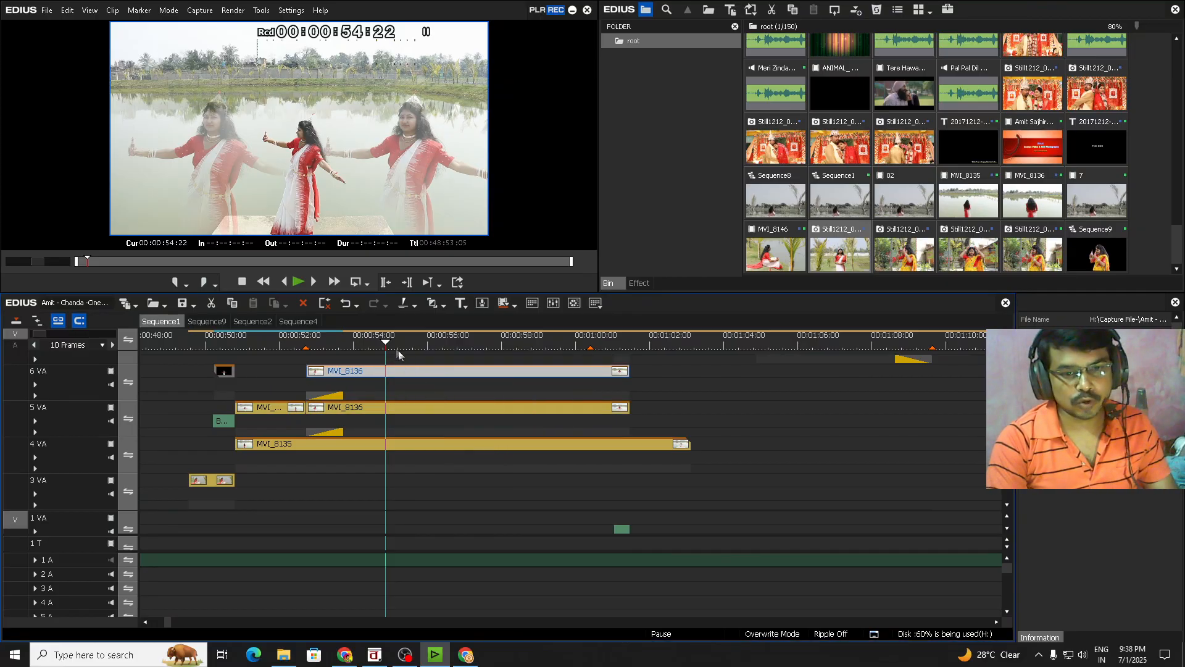
# Play the overlay section from 00:00:54:22, check it at 00:00:53:18 and 00:00:58:07, and select MVI_8135 on track 4 VA
pyautogui.press('space')
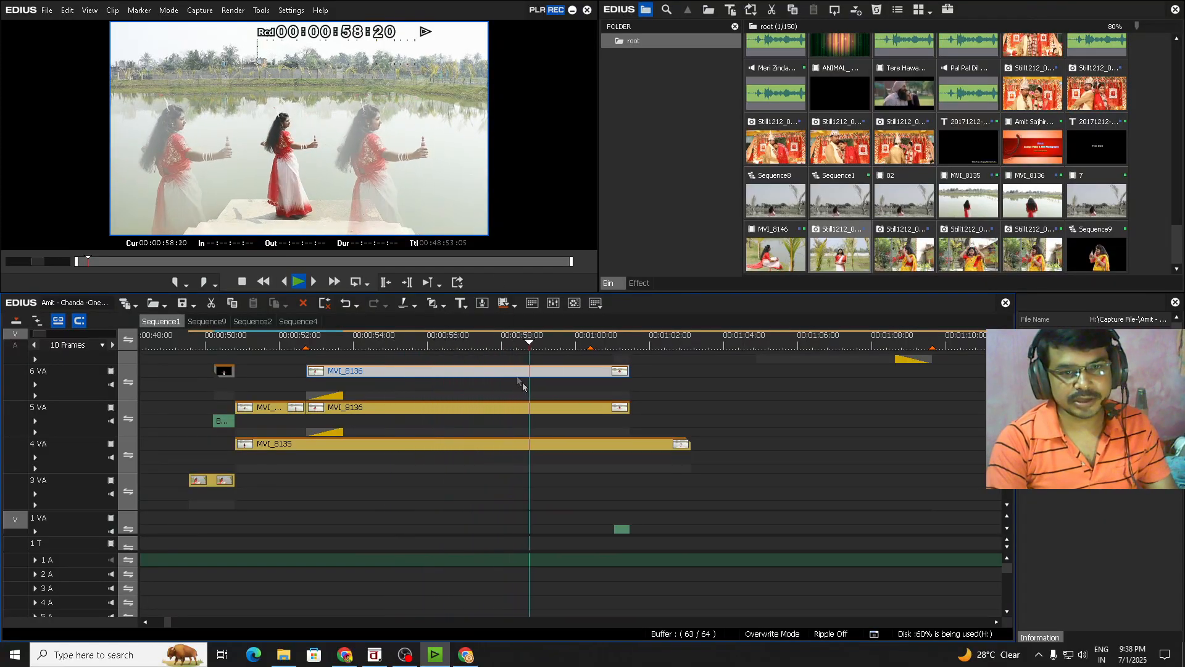
pyautogui.click(344, 347)
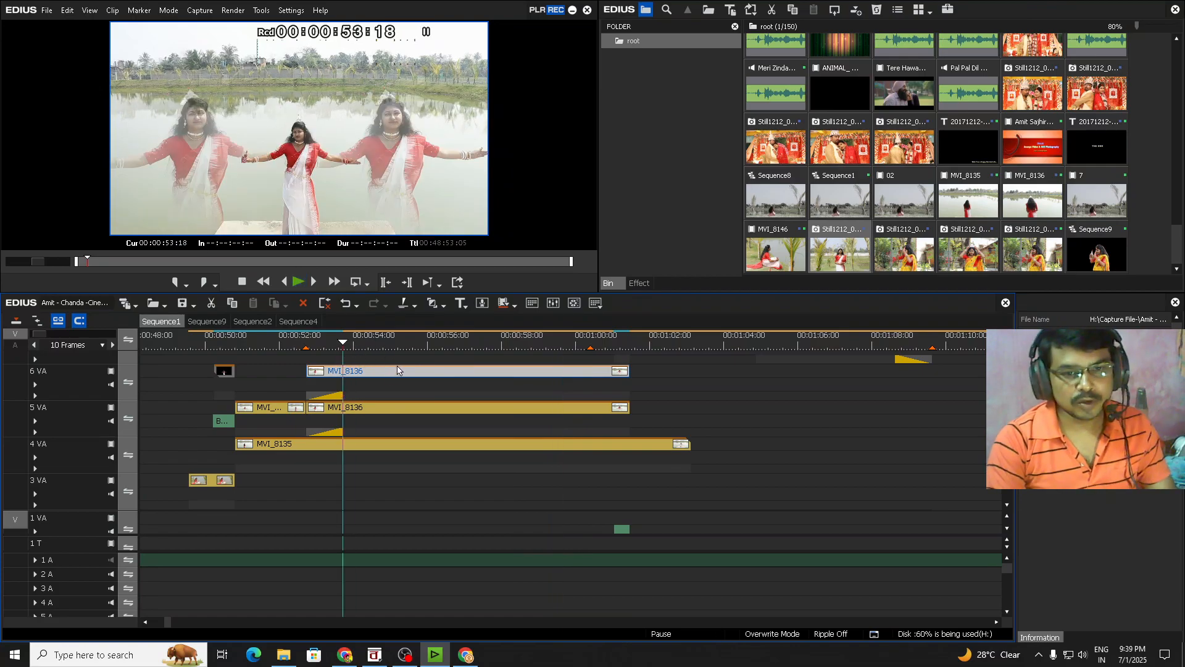
pyautogui.click(511, 347)
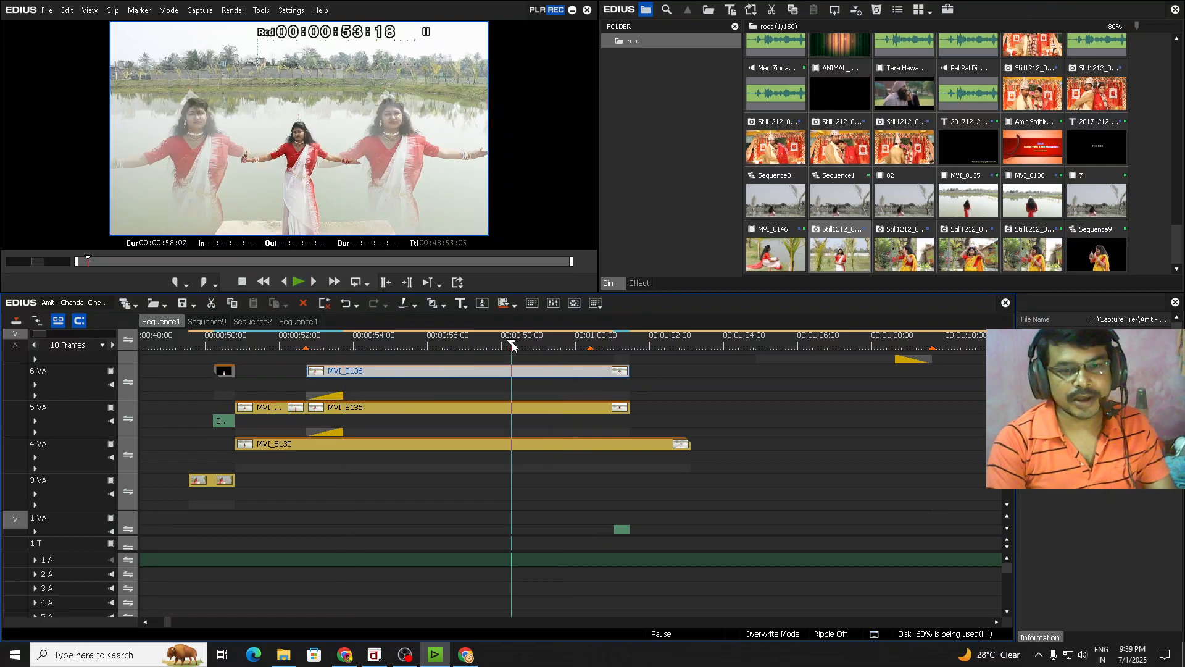
pyautogui.click(425, 445)
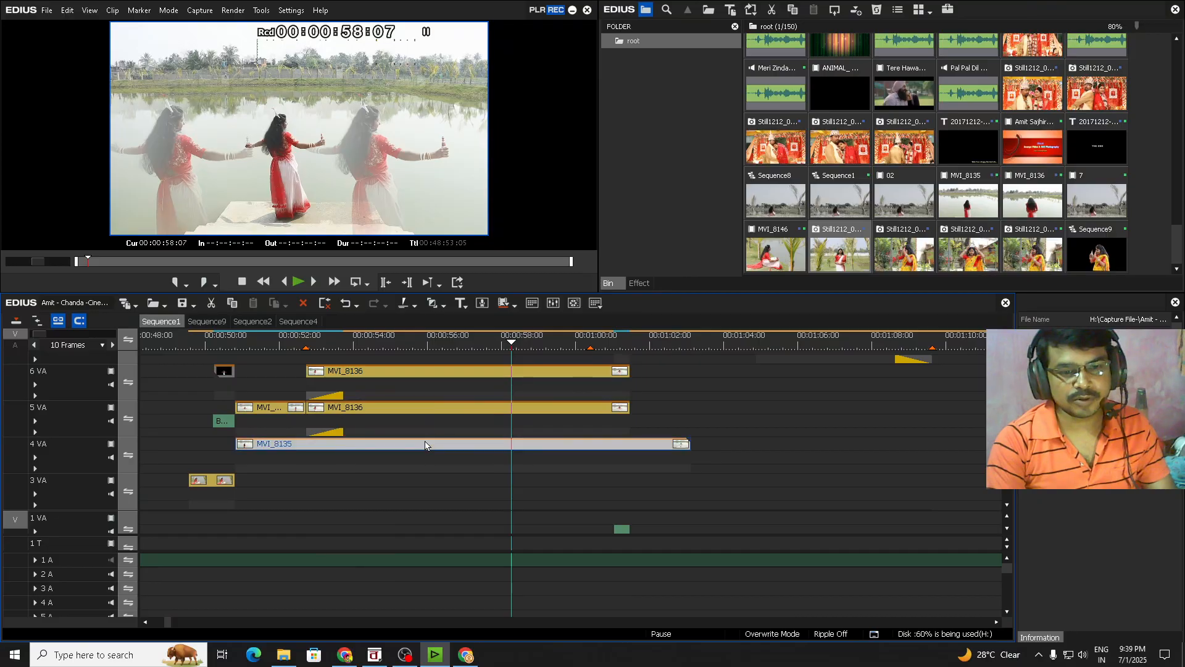
# Play the overlaid clips in full-screen preview and return to the timeline
pyautogui.click(365, 387)
pyautogui.hotkey('ctrl', 'F11')
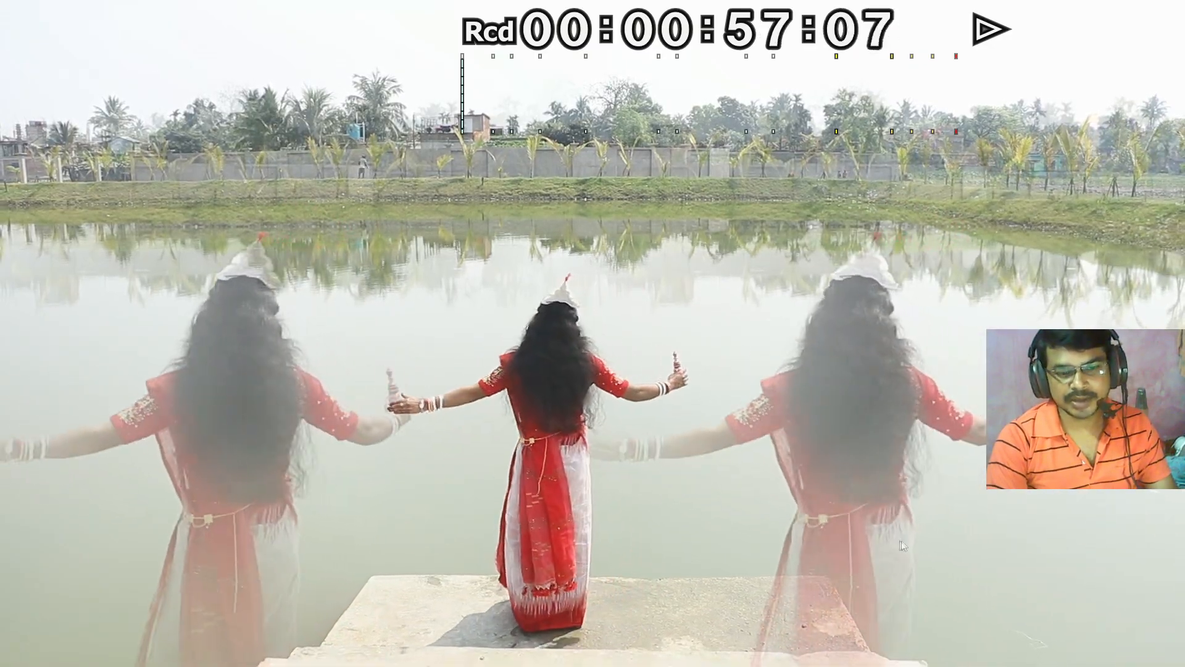
pyautogui.press('Escape')
# Try moving the 5 VA MVI_8136 clip to X -14.20 %, Y 0.90 % in Layouter at 00:00:54:15, and cancel
pyautogui.click(365, 340)
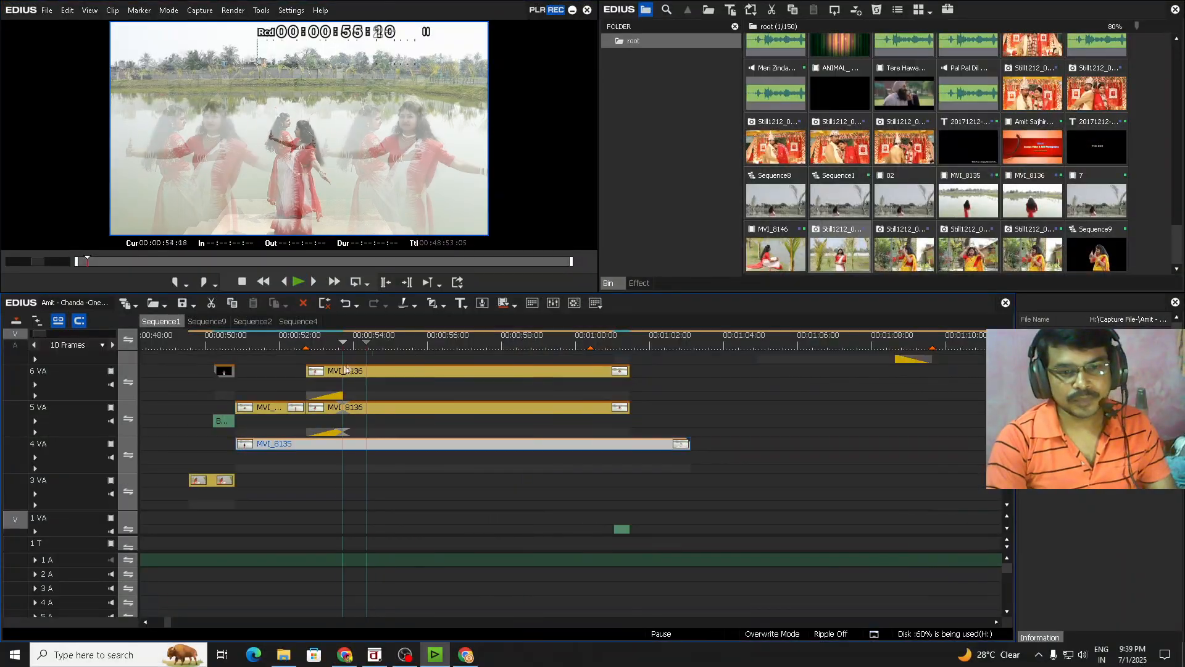
pyautogui.click(420, 369)
pyautogui.click(376, 409)
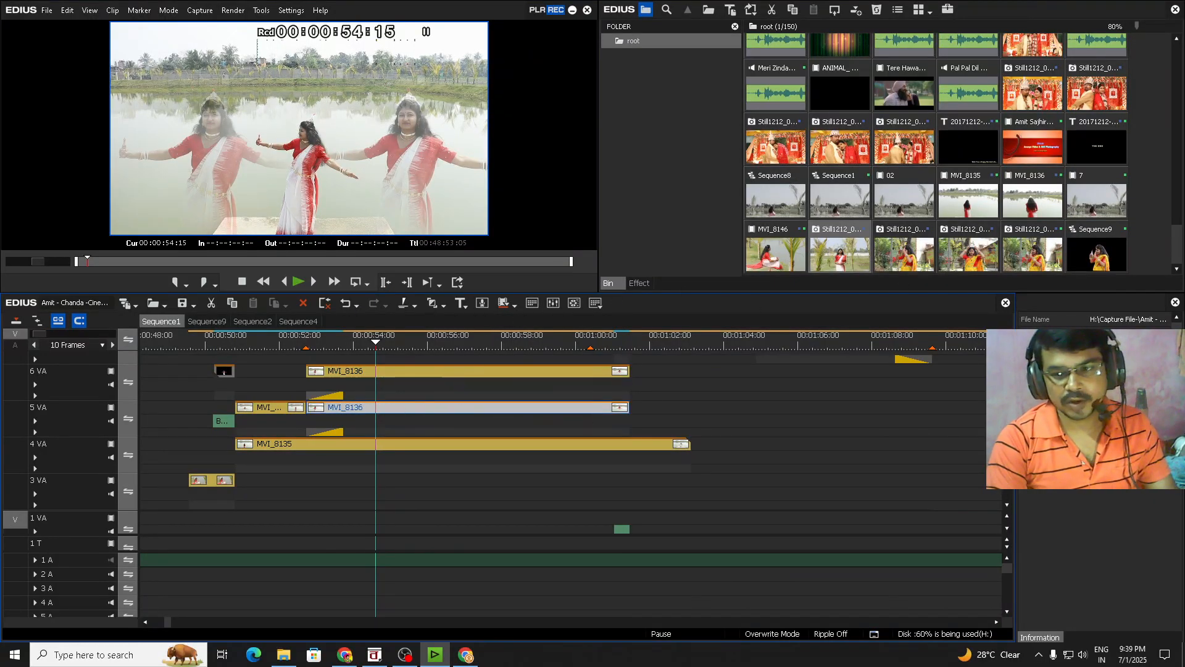
pyautogui.press('F7')
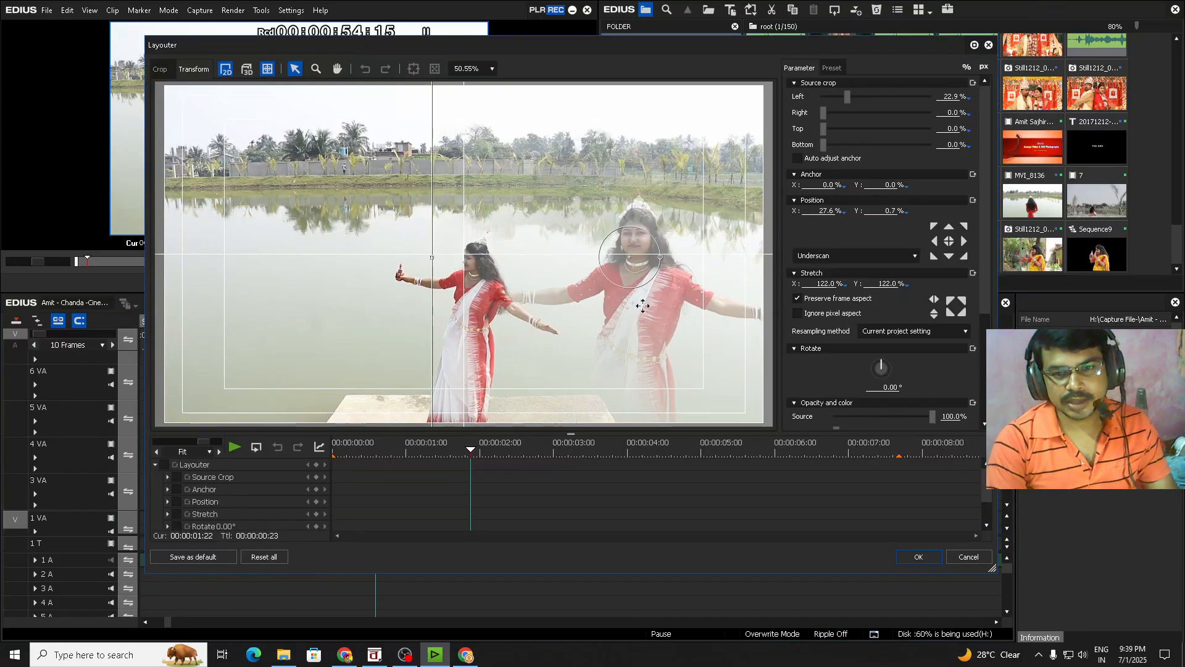
pyautogui.moveTo(686, 297); pyautogui.dragTo(436, 298)
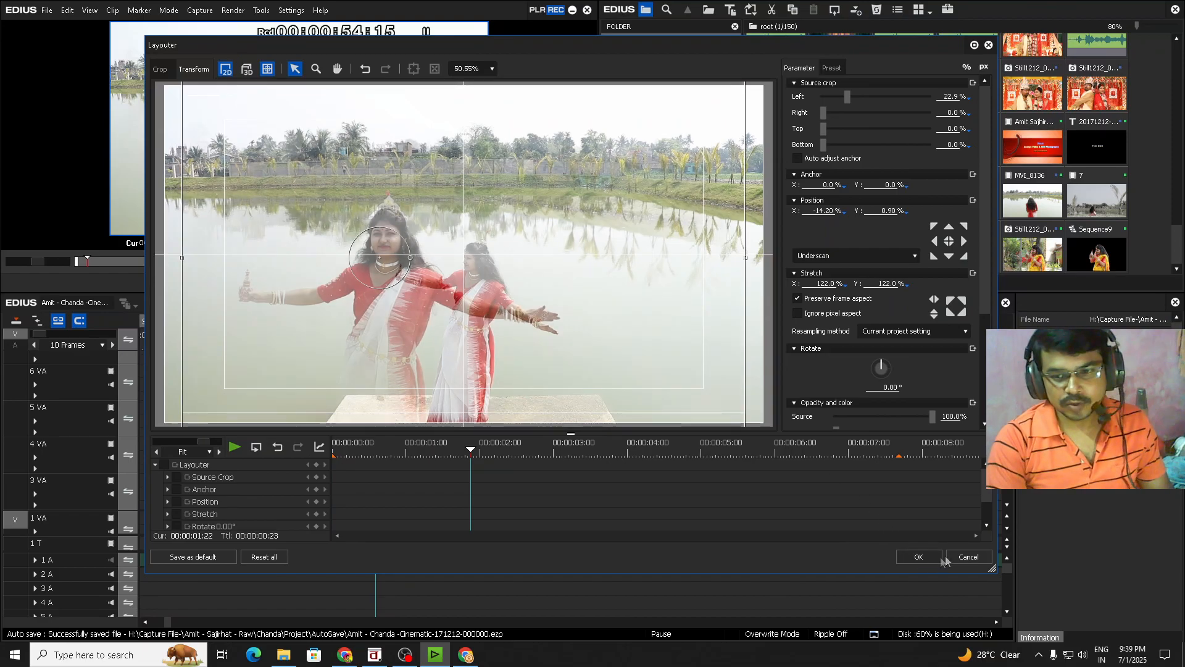
pyautogui.click(967, 557)
pyautogui.click(542, 327)
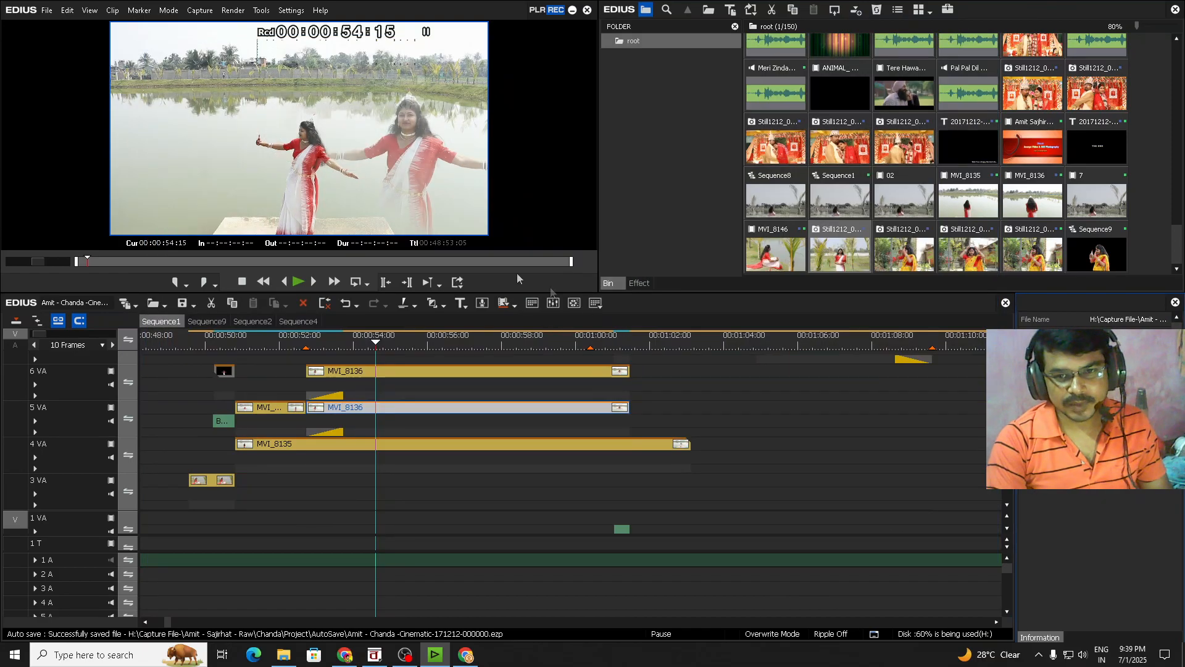
# In Layouter for the 5 VA MVI_8136 clip at 00:00:55:09, set the left crop to 0 % and position to X 10.90 %, Y 0.90 %
pyautogui.click(403, 338)
pyautogui.doubleClick(1050, 425)
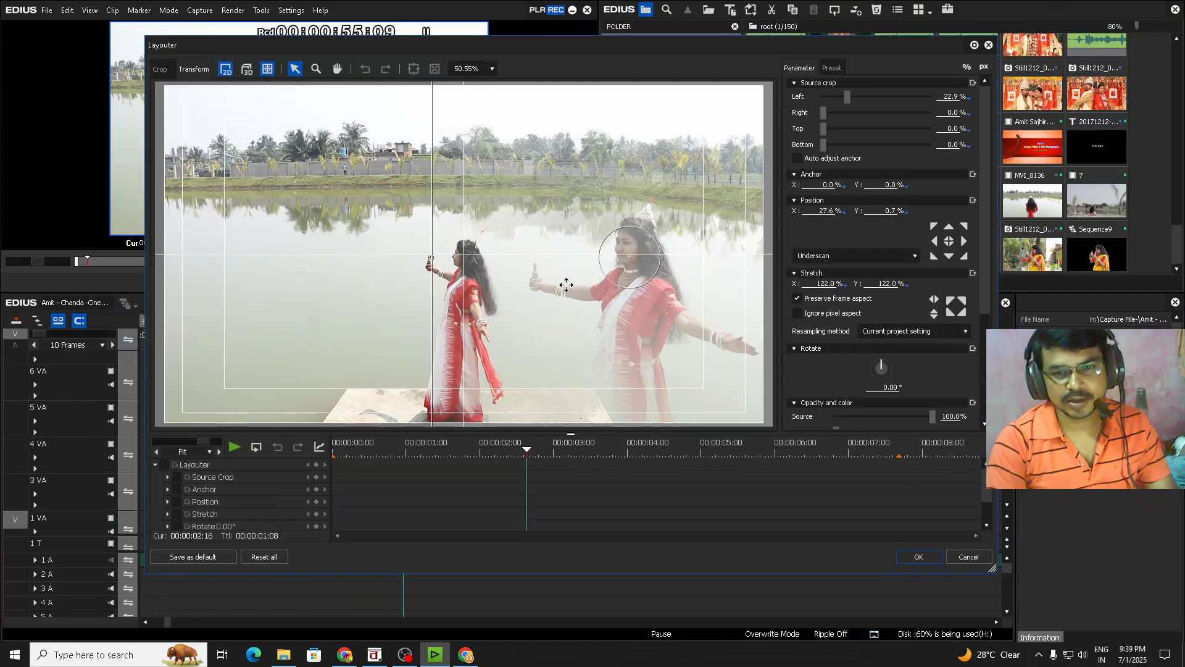
pyautogui.moveTo(566, 284); pyautogui.dragTo(536, 286)
pyautogui.moveTo(983, 250); pyautogui.dragTo(982, 180)
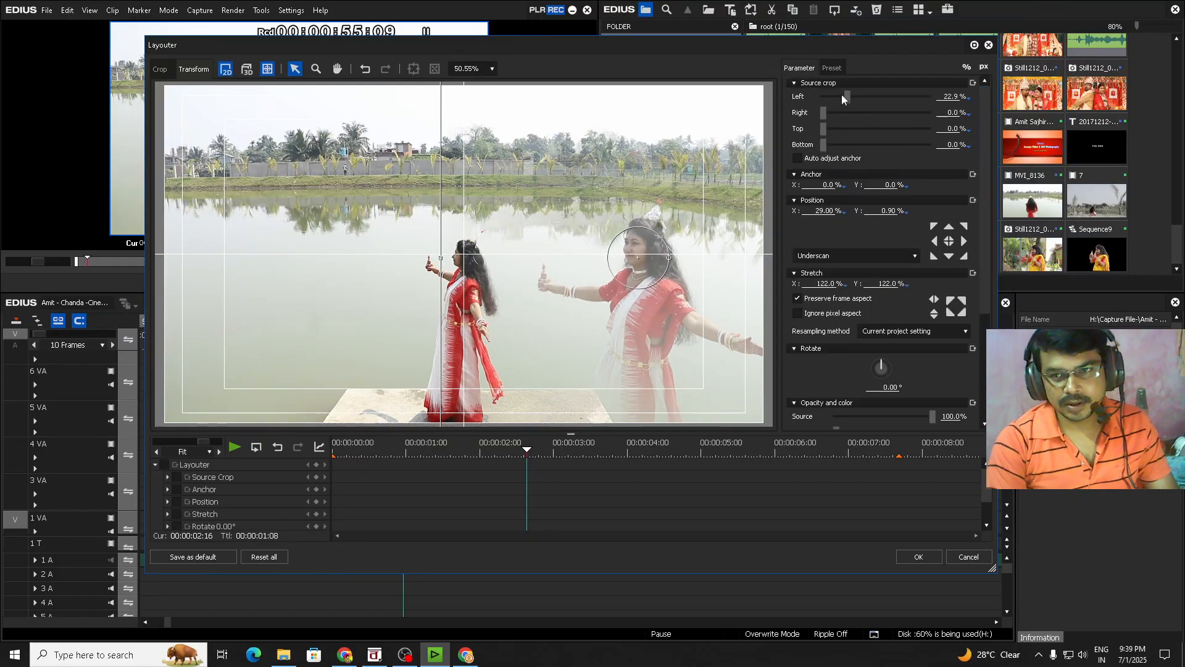
pyautogui.moveTo(846, 95); pyautogui.dragTo(810, 102)
pyautogui.moveTo(497, 295); pyautogui.dragTo(450, 295)
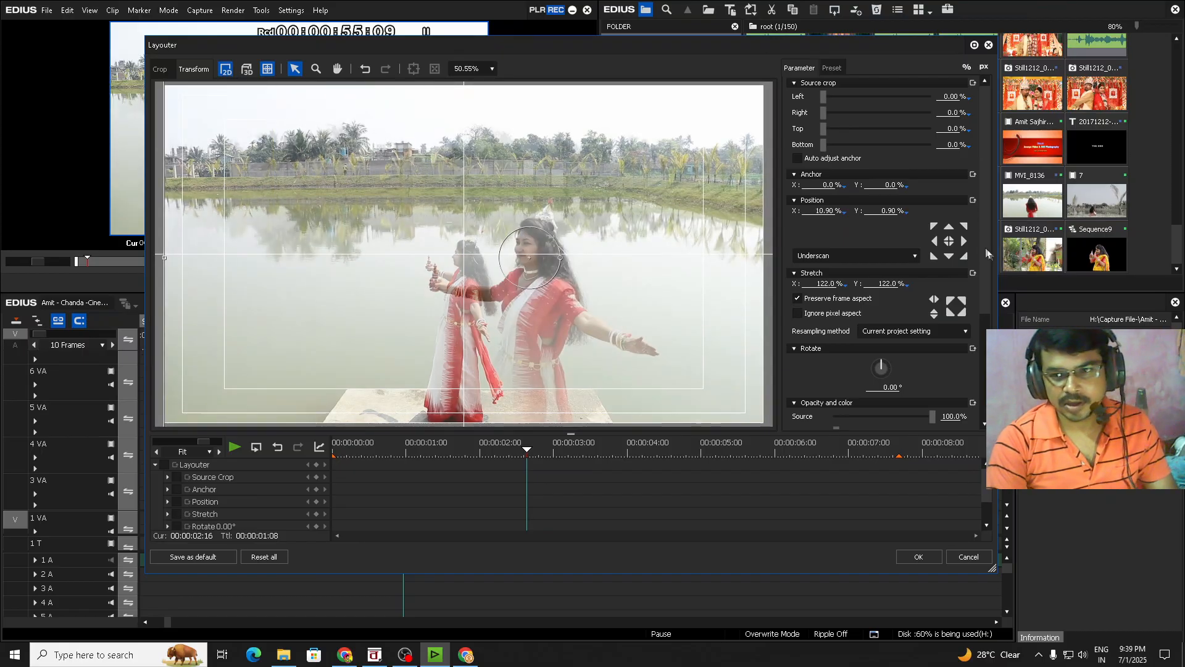
# Try lower source opacity, restore it to 100 %, and demonstrate the soft edge at 0 px before setting it to 1080 px
pyautogui.scroll(-5, 979, 297)
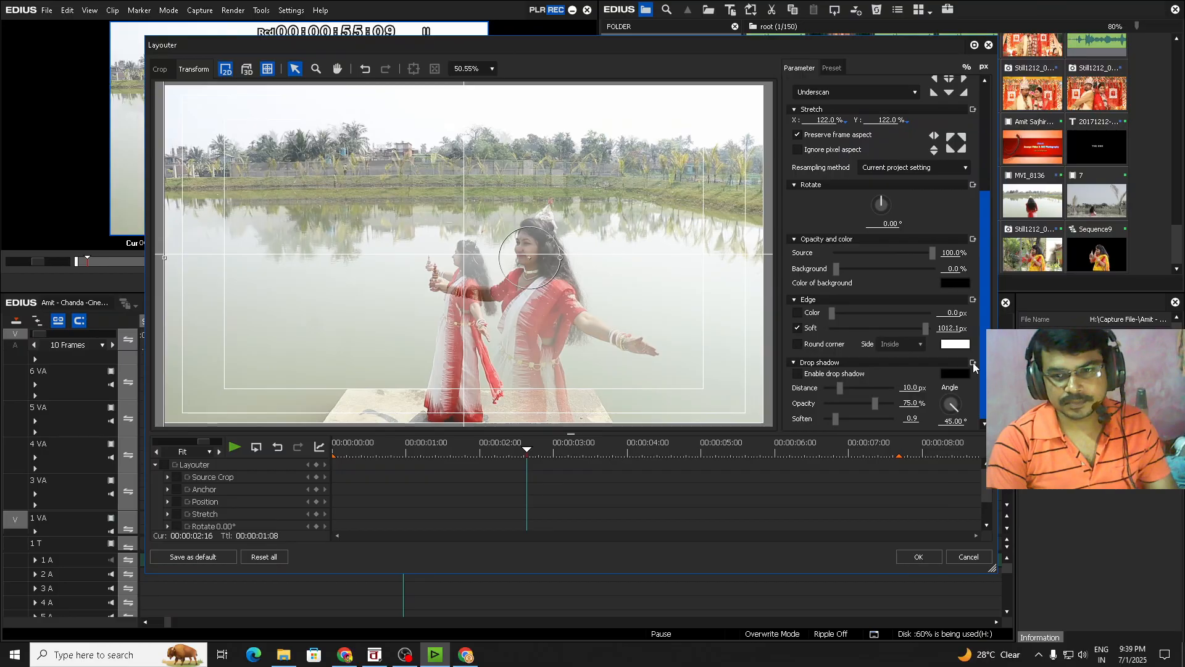
pyautogui.moveTo(920, 256); pyautogui.dragTo(958, 267)
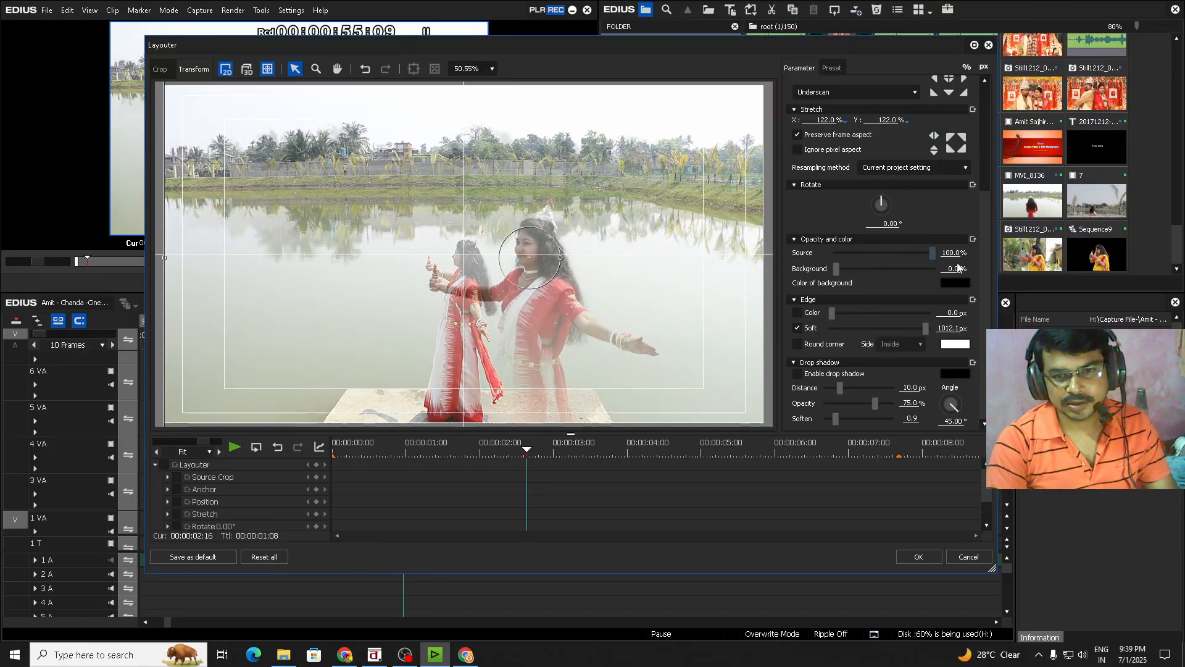
pyautogui.moveTo(884, 253); pyautogui.dragTo(935, 254)
pyautogui.moveTo(924, 328); pyautogui.dragTo(841, 332)
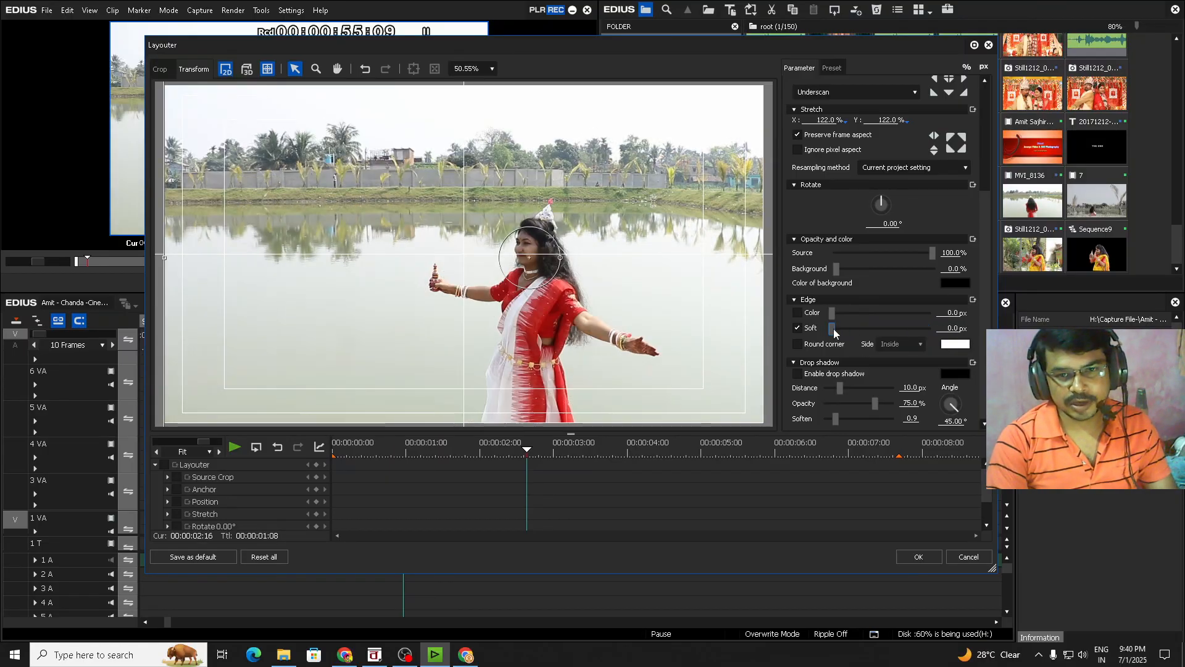
pyautogui.moveTo(834, 333); pyautogui.dragTo(937, 333)
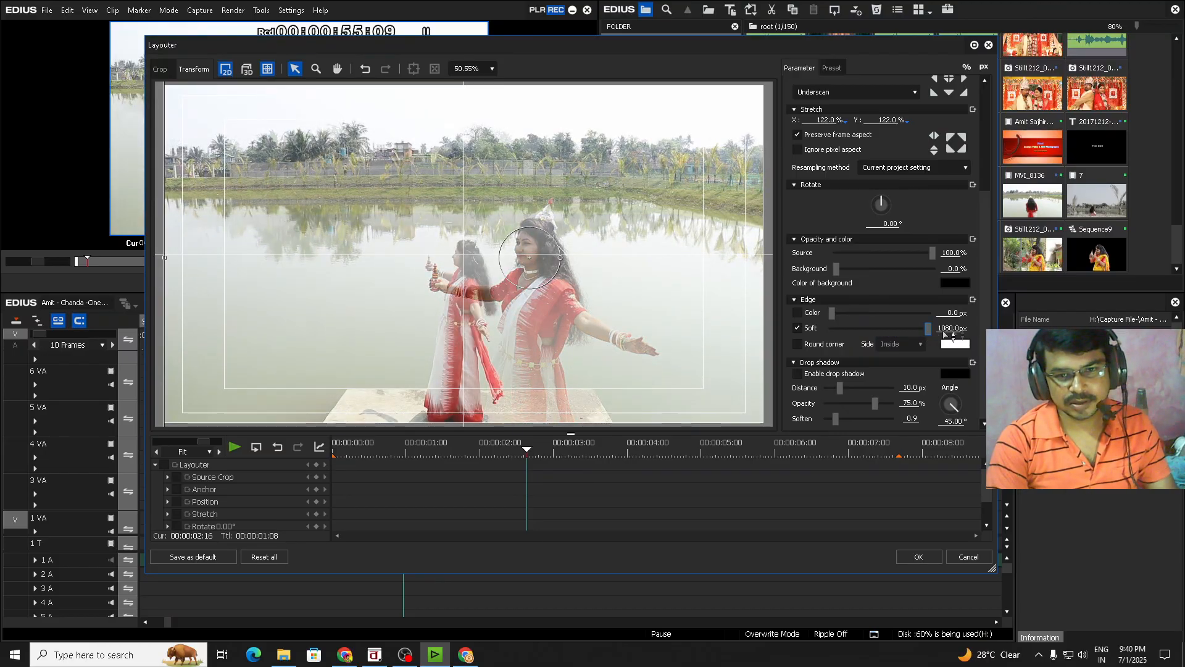
# Move the 5 VA clip's overlay to X 27.90 %, set its left crop to 21.20 %, and apply the layout
pyautogui.moveTo(542, 279); pyautogui.dragTo(624, 279)
pyautogui.scroll(5, 821, 108)
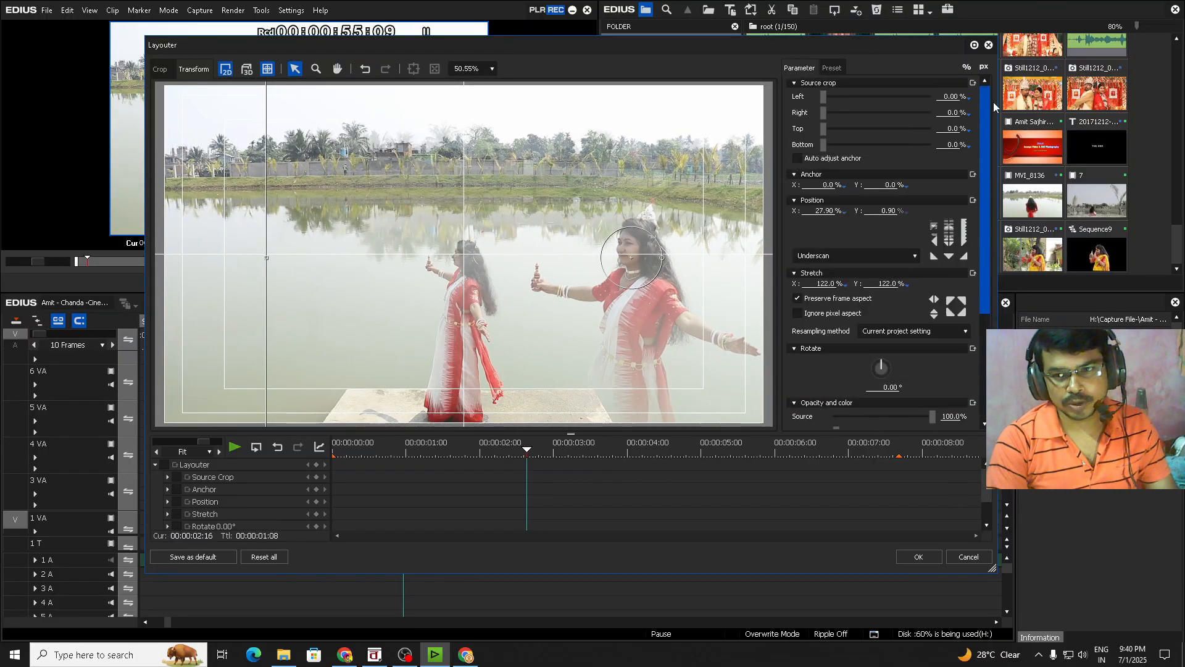
pyautogui.moveTo(822, 107)
pyautogui.mouseDown()
pyautogui.moveTo(847, 107)
pyautogui.moveTo(809, 102)
pyautogui.moveTo(843, 113)
pyautogui.mouseUp()
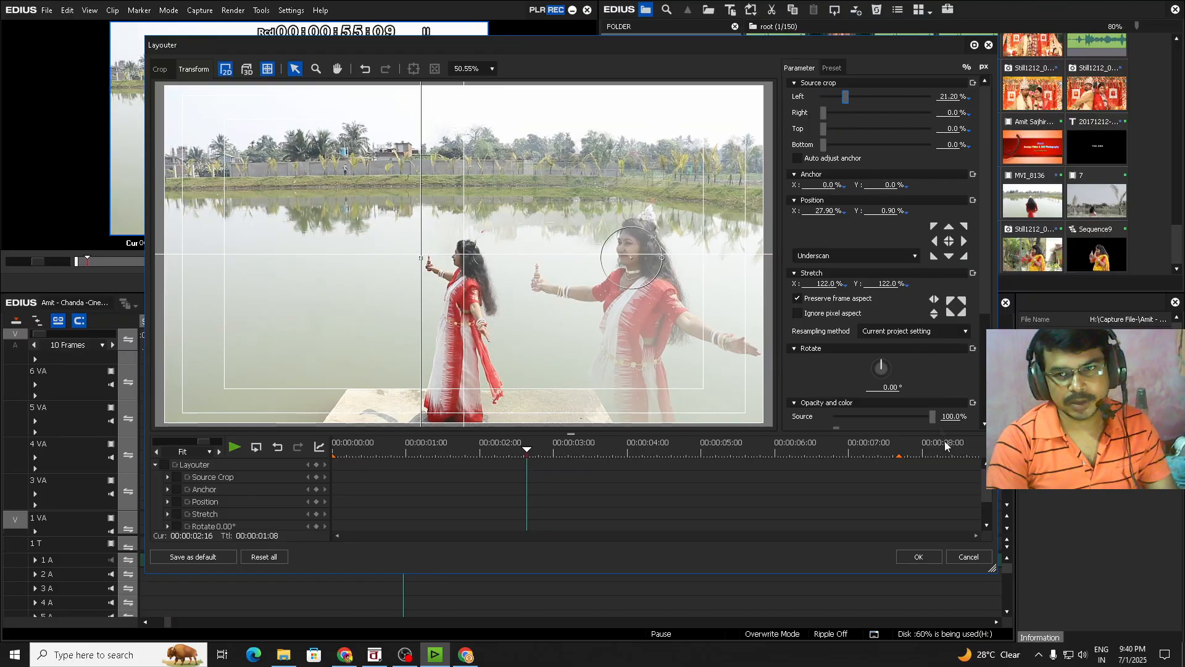
pyautogui.click(931, 557)
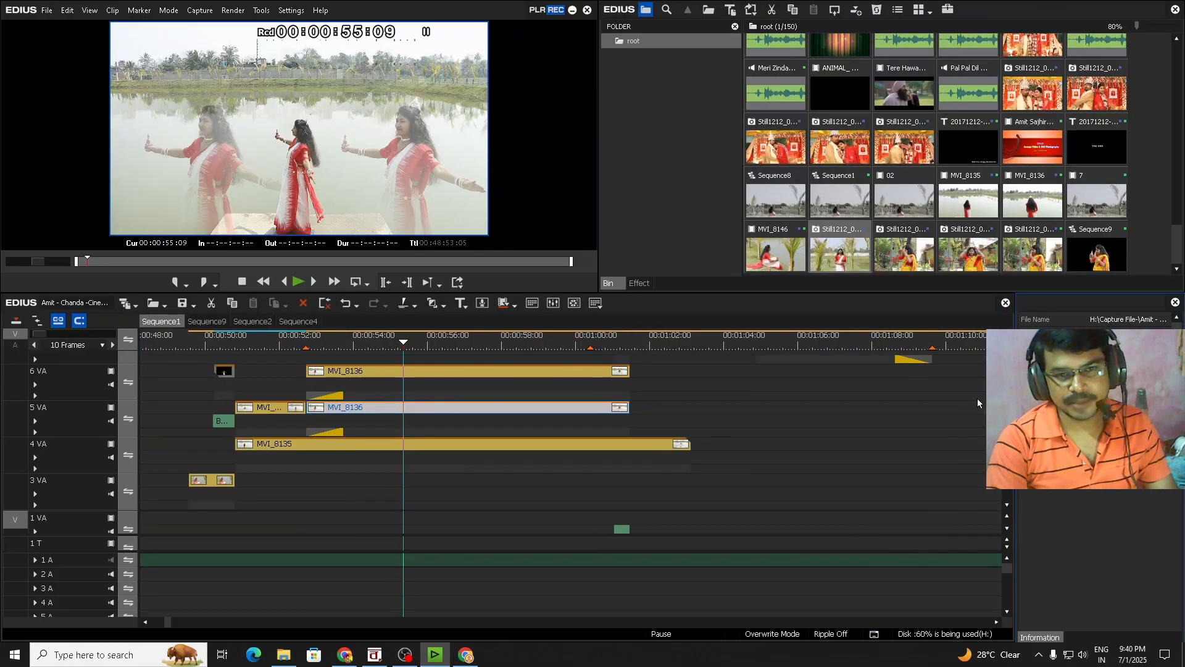
pyautogui.scroll(1, 477, 436)
pyautogui.click(427, 422)
pyautogui.click(402, 459)
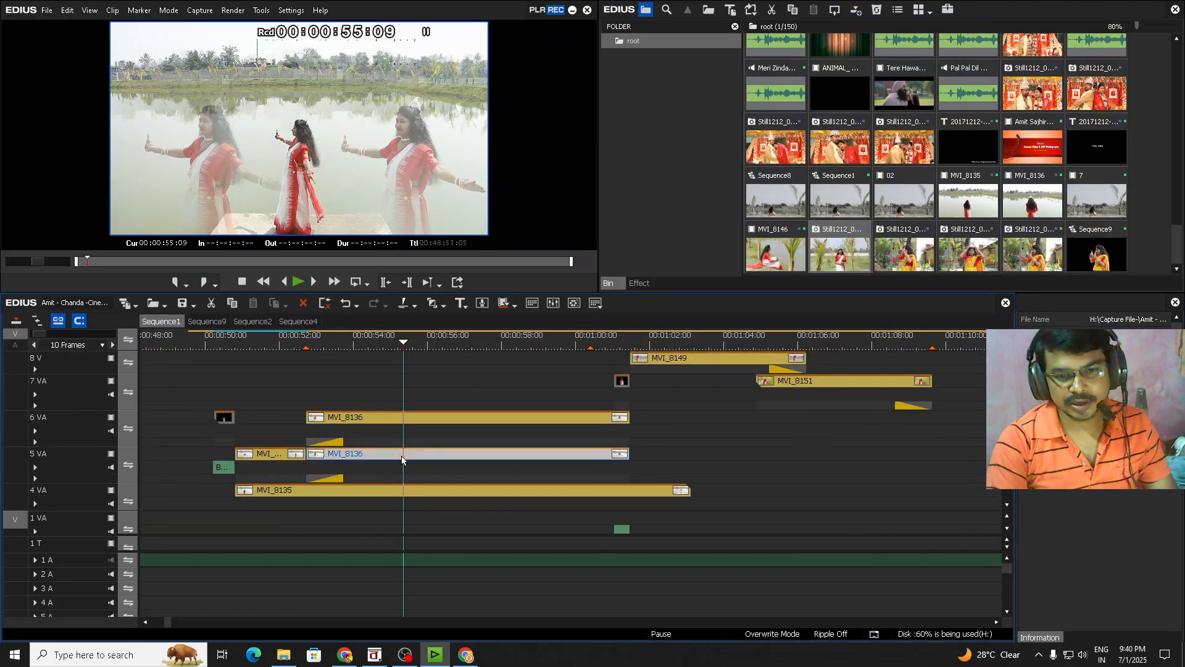
pyautogui.press('F7')
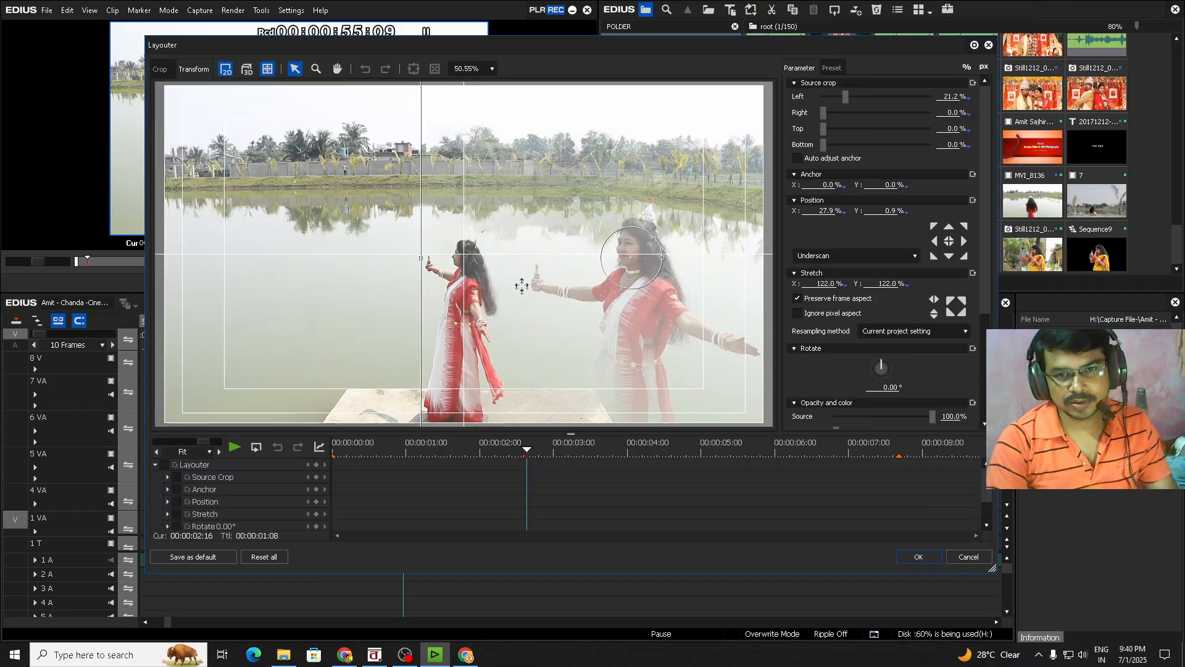
pyautogui.click(965, 557)
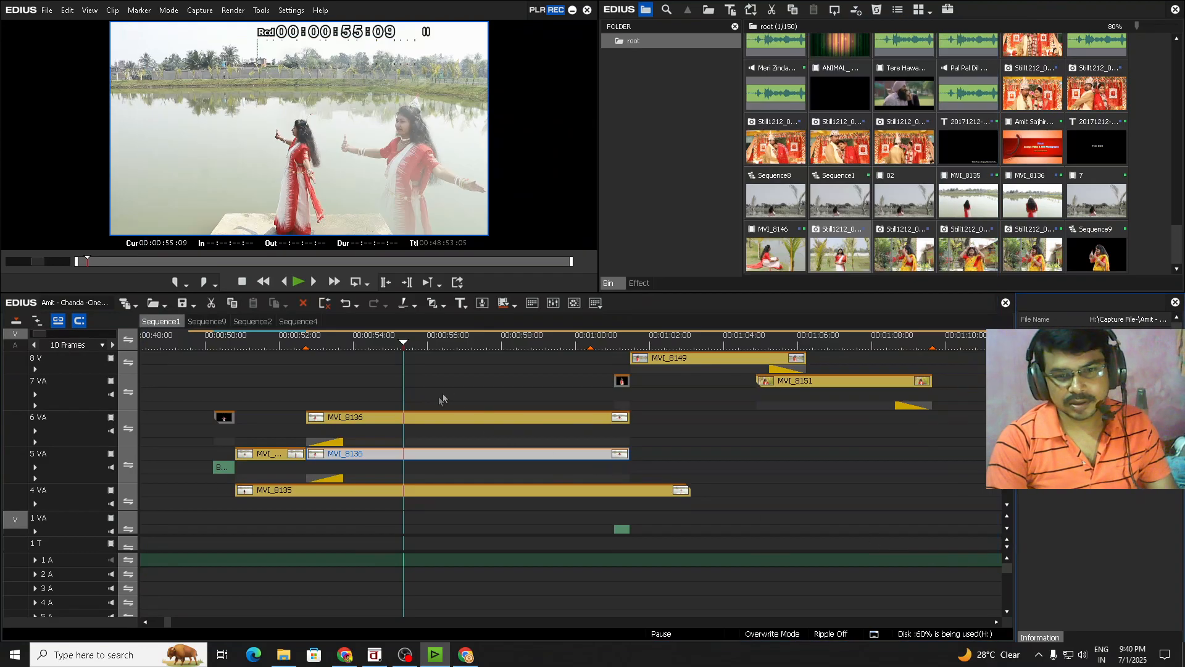
# In Layouter for the 6 VA MVI_8136 clip, reset the position to X 0 %, Y 0 % and set the left and right crops to 0 %
pyautogui.click(461, 420)
pyautogui.press('F7')
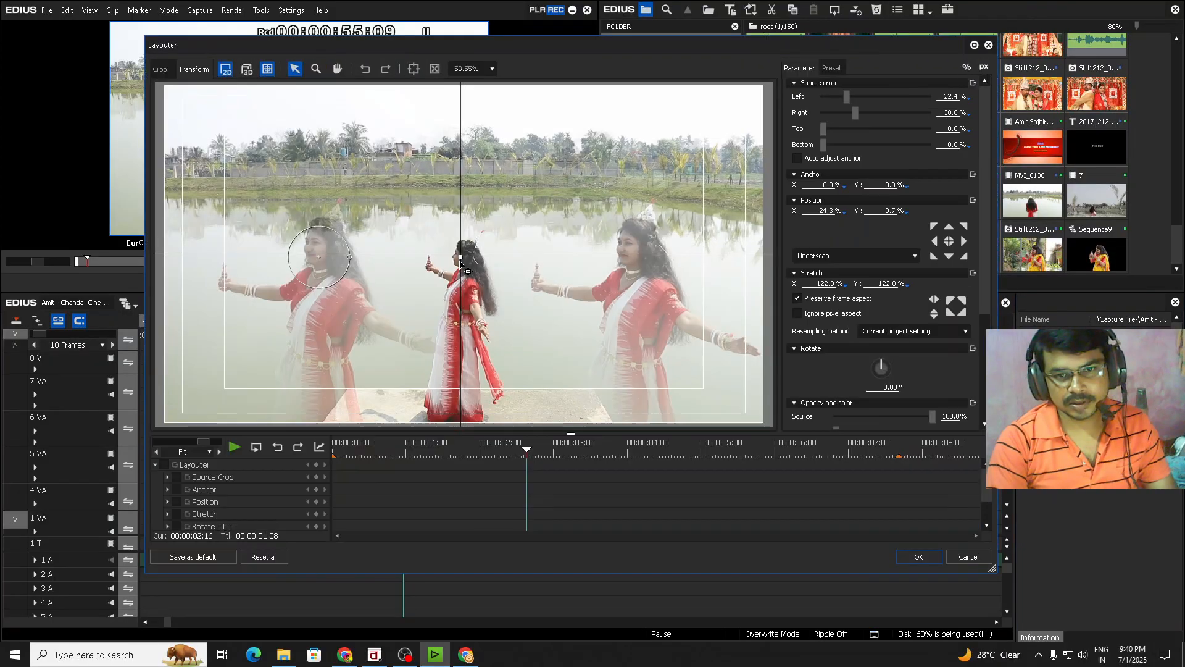
pyautogui.moveTo(344, 271); pyautogui.dragTo(539, 278)
pyautogui.click(972, 200)
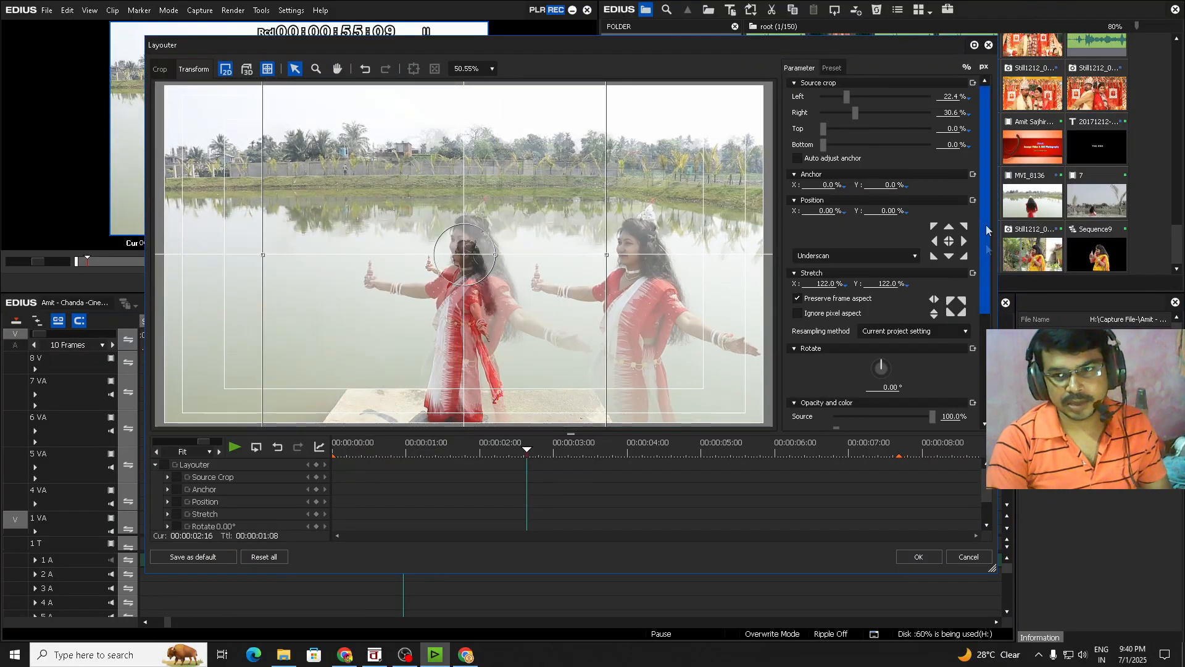
pyautogui.moveTo(856, 116); pyautogui.dragTo(678, 105)
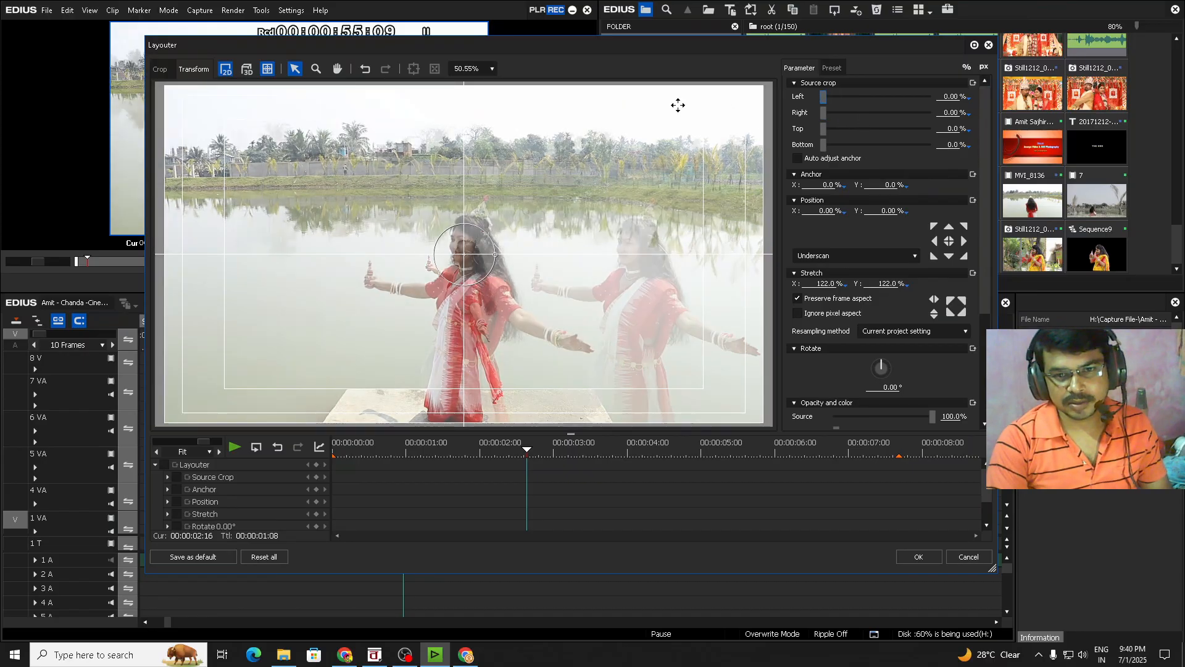
# Demonstrate the 6 VA clip's soft edge at 0 px, set it to 1080 px, and move the clip to X -25.90 %, Y 0.70 %
pyautogui.scroll(-5, 988, 252)
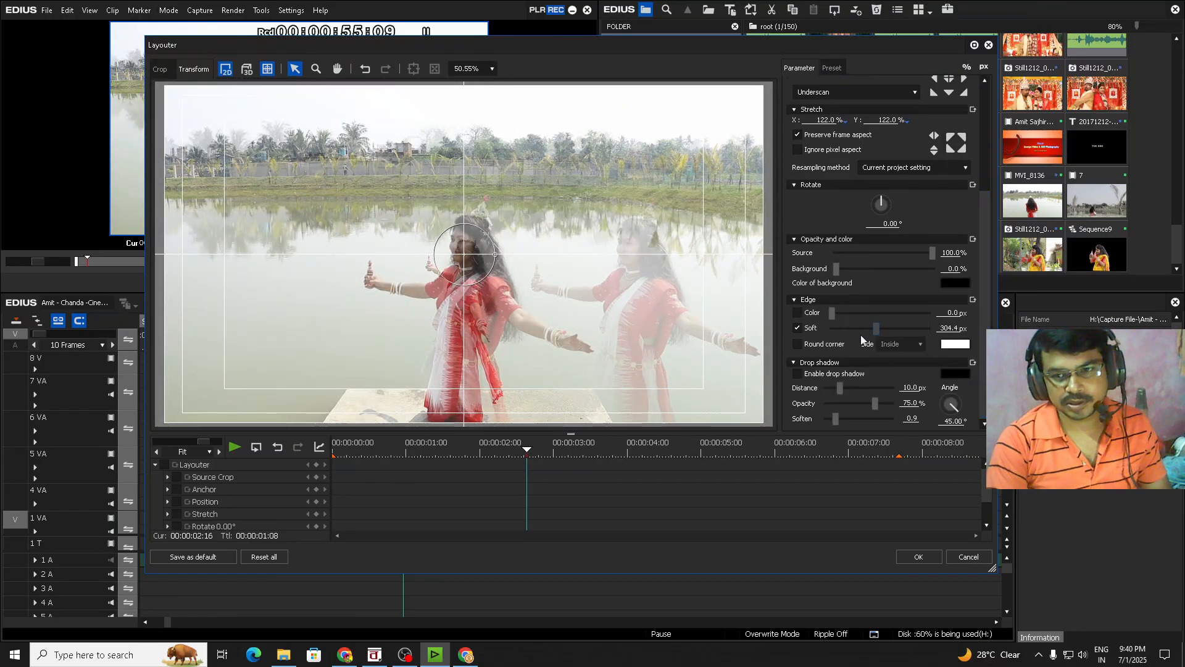
pyautogui.moveTo(876, 328); pyautogui.dragTo(698, 336)
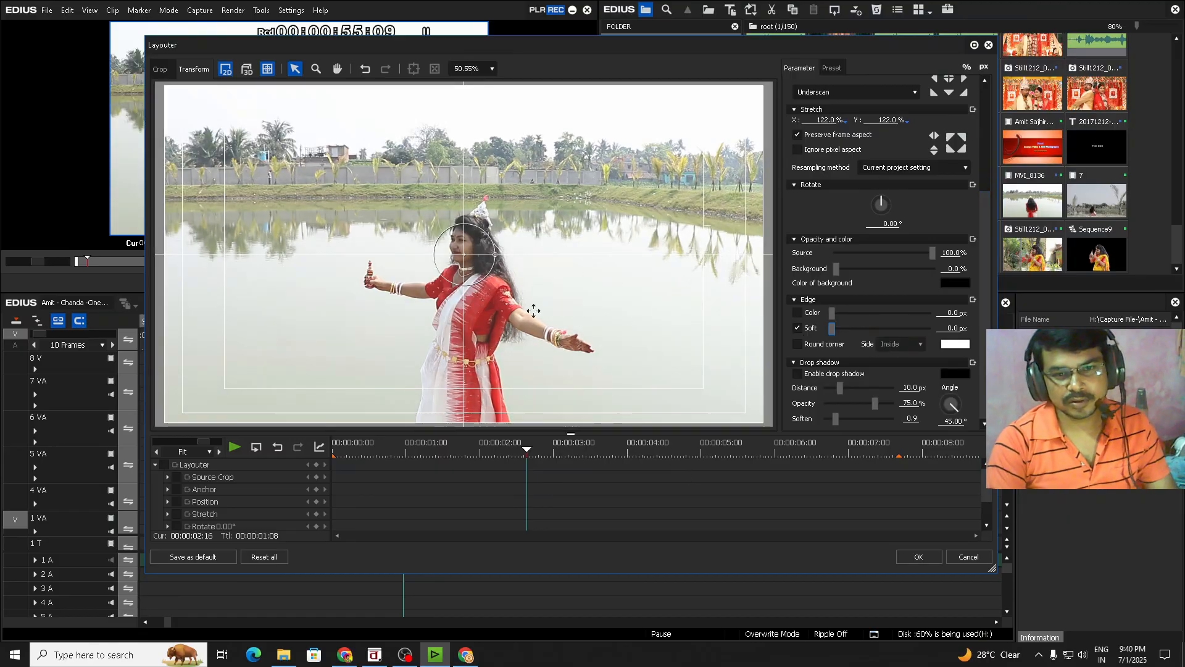
pyautogui.click(809, 330)
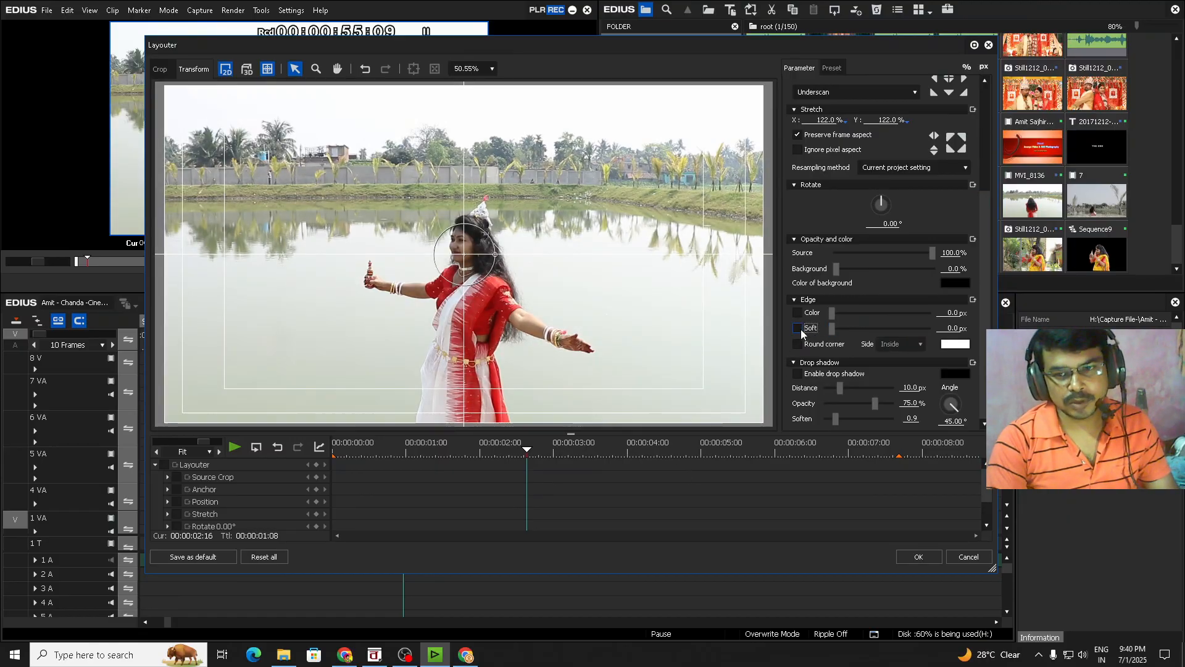
pyautogui.moveTo(831, 329); pyautogui.dragTo(929, 329)
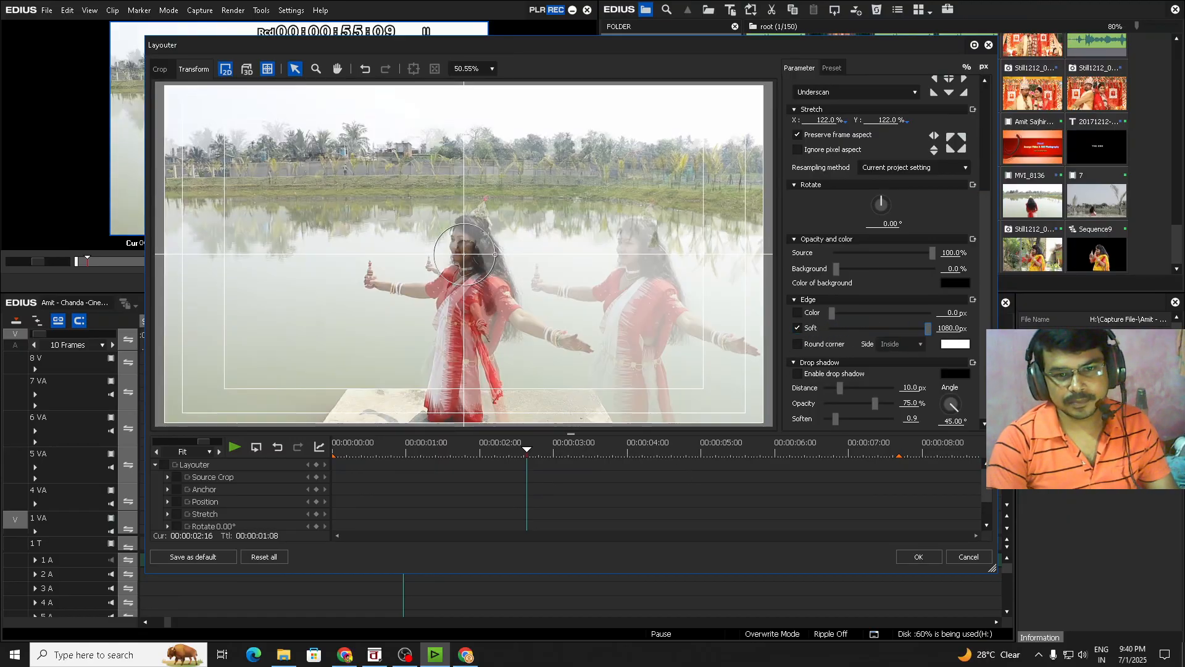
pyautogui.scroll(5, 882, 247)
pyautogui.moveTo(547, 317); pyautogui.dragTo(411, 321)
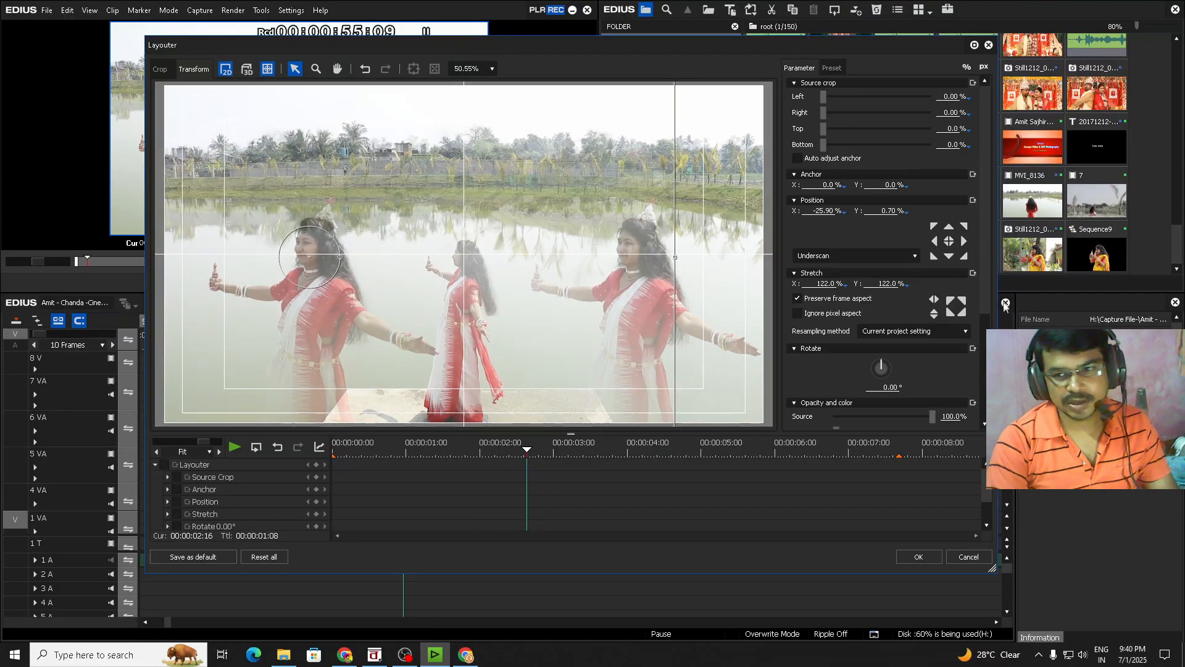
# Crop the 6 VA overlay 11.20 % left and 27.10 % right, position it at X -27.50 %, Y 1.10 %, and apply the layout
pyautogui.moveTo(823, 112); pyautogui.dragTo(853, 126)
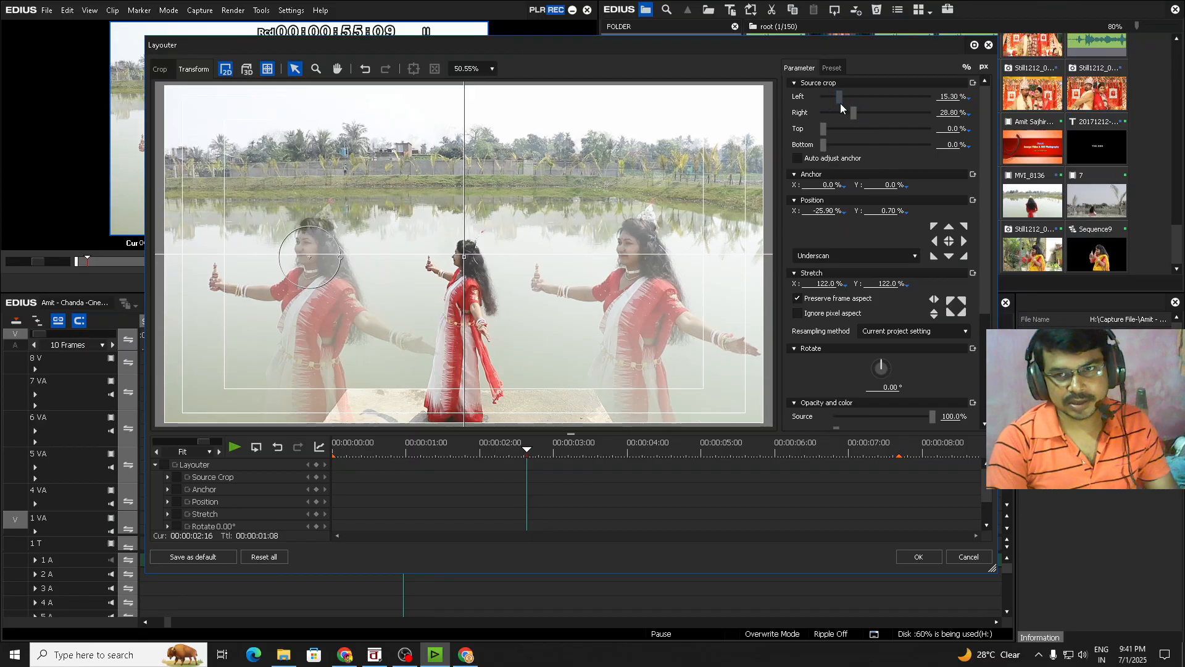
pyautogui.moveTo(853, 115); pyautogui.dragTo(851, 121)
pyautogui.moveTo(362, 276); pyautogui.dragTo(352, 277)
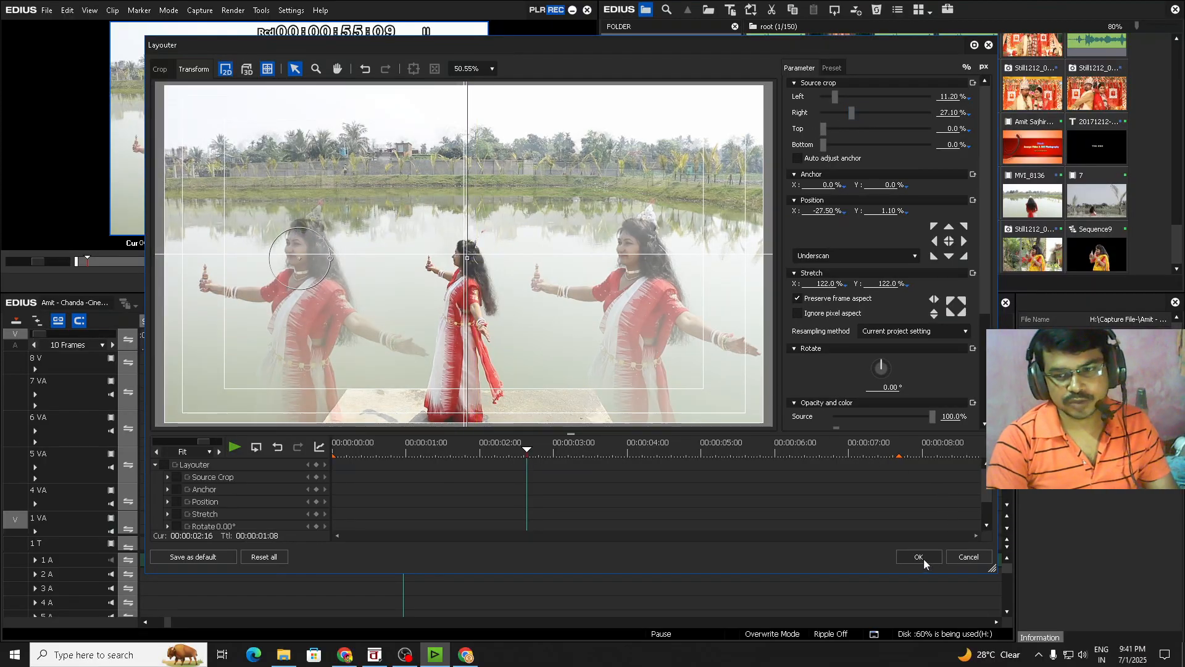
pyautogui.click(918, 557)
# Play the section with both faded MVI_8136 overlays in full screen, starting near the beginning of the clips, and return to the timeline
pyautogui.click(337, 338)
pyautogui.press('space')
pyautogui.press('F11')
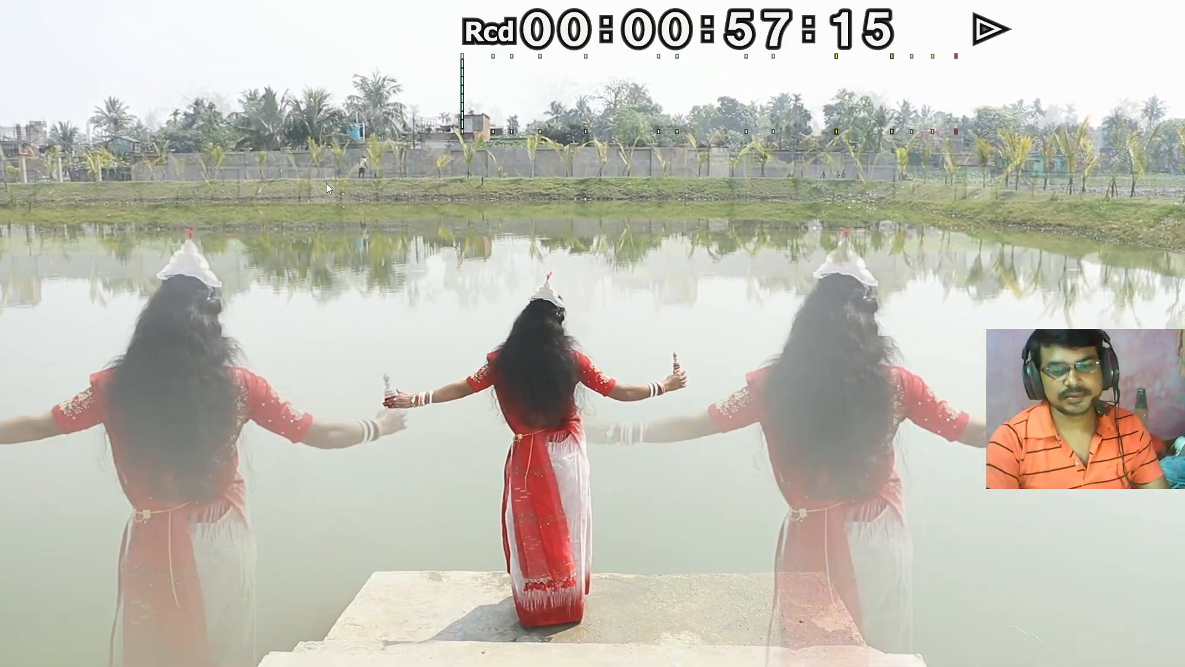
pyautogui.press('Escape')
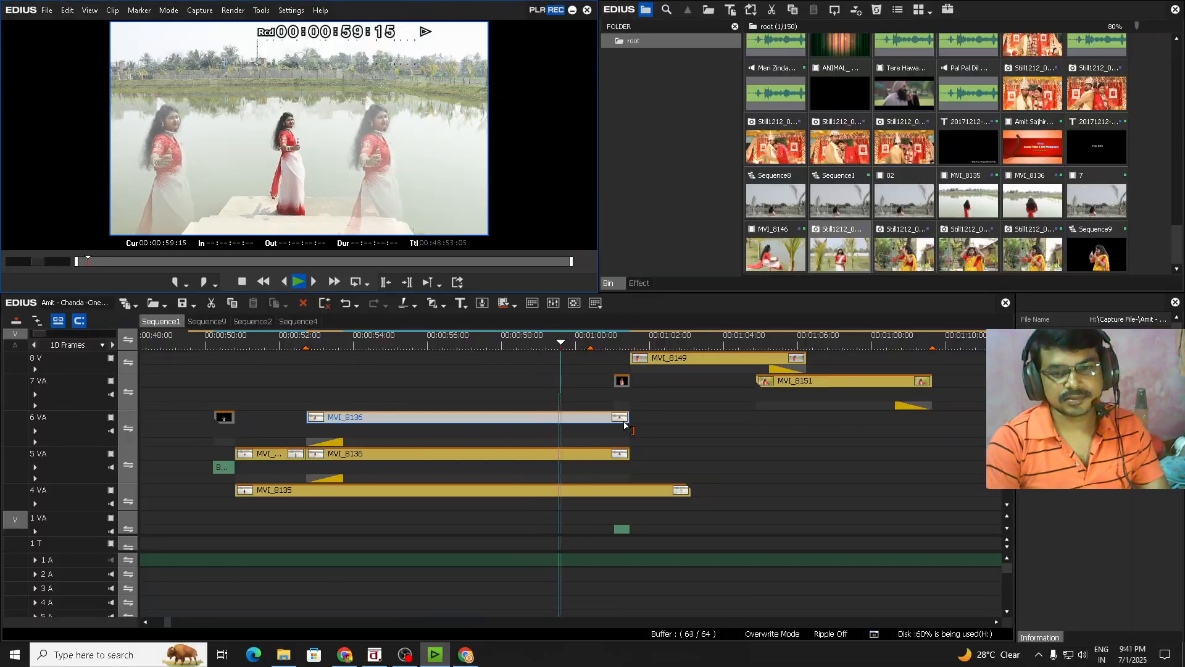
# Scrub and play the sequence from the MVI_8136 overlays through the following MVI_8149 and MVI_8151 clips, stopping at 00:01:08:16
pyautogui.scroll(-5, 620, 420)
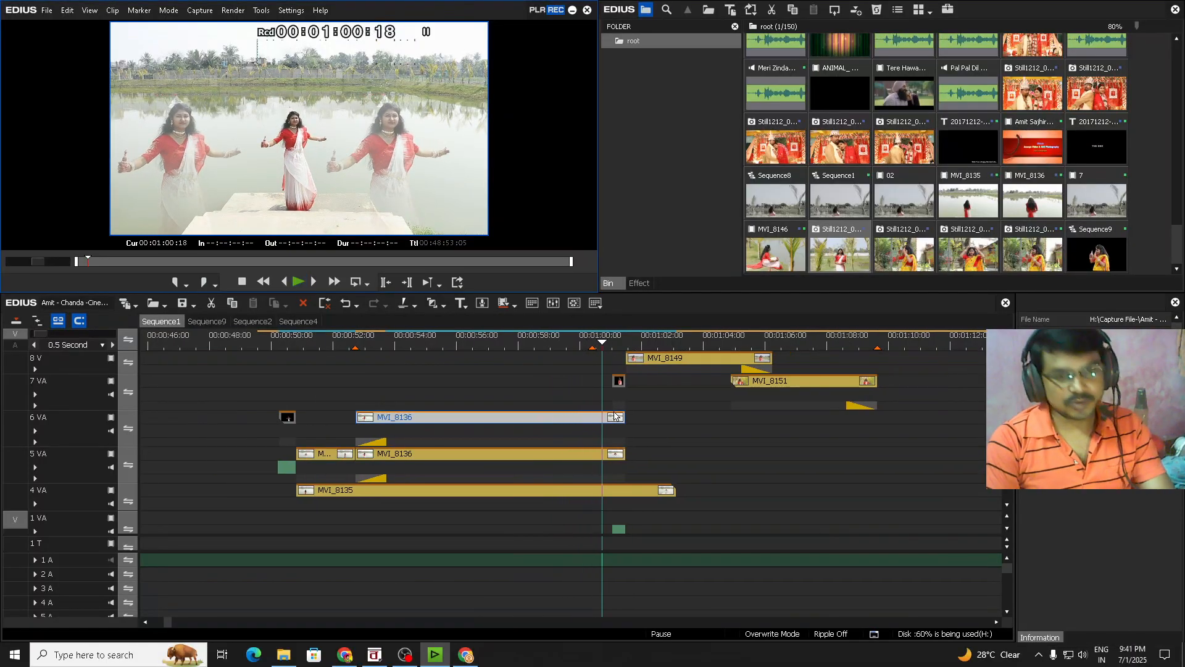
pyautogui.scroll(1, 296, 515)
pyautogui.scroll(-2, 297, 515)
pyautogui.moveTo(178, 622); pyautogui.dragTo(172, 622)
pyautogui.scroll(2, 351, 421)
pyautogui.moveTo(310, 345); pyautogui.dragTo(498, 378)
pyautogui.press('space')
pyautogui.scroll(-4, 525, 380)
pyautogui.scroll(3, 372, 387)
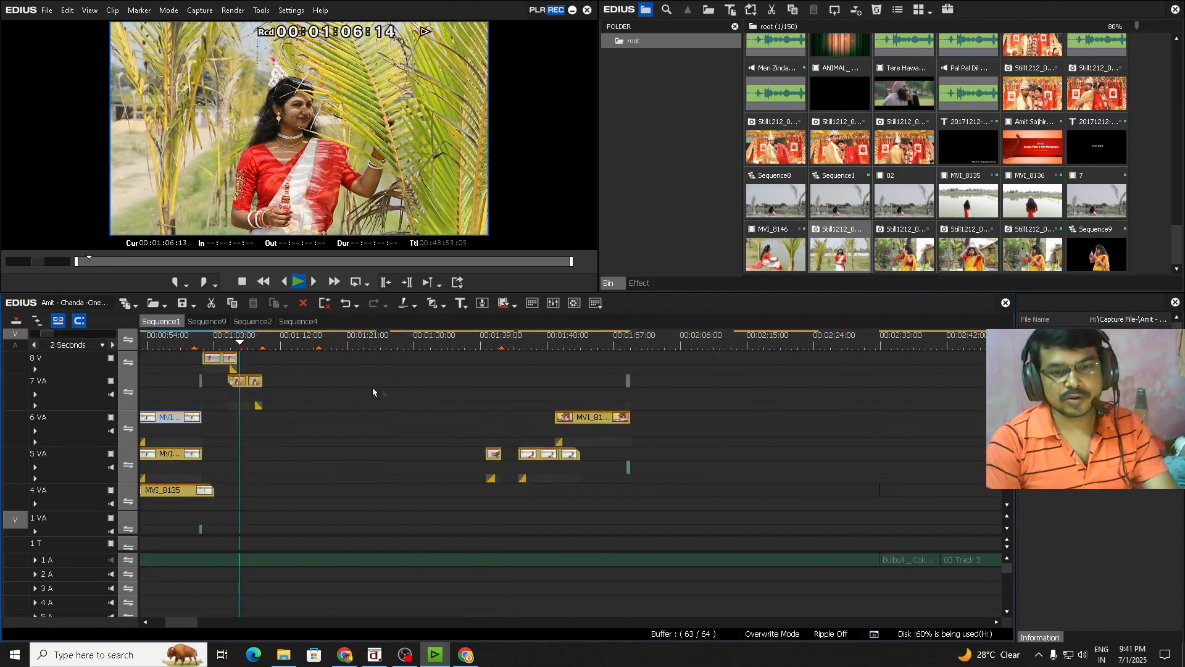
pyautogui.press('space')
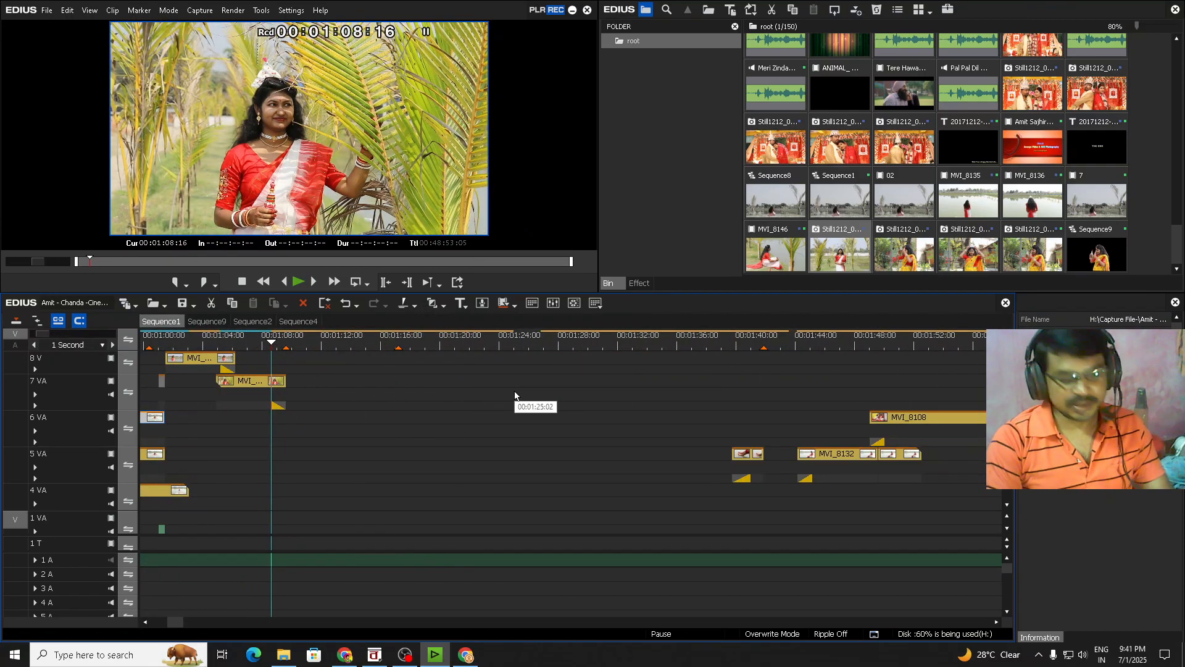
# Look over the wider sequence timeline and return the playhead to the MVI_8136 overlay section at 00:00:55:23
pyautogui.scroll(-2, 515, 396)
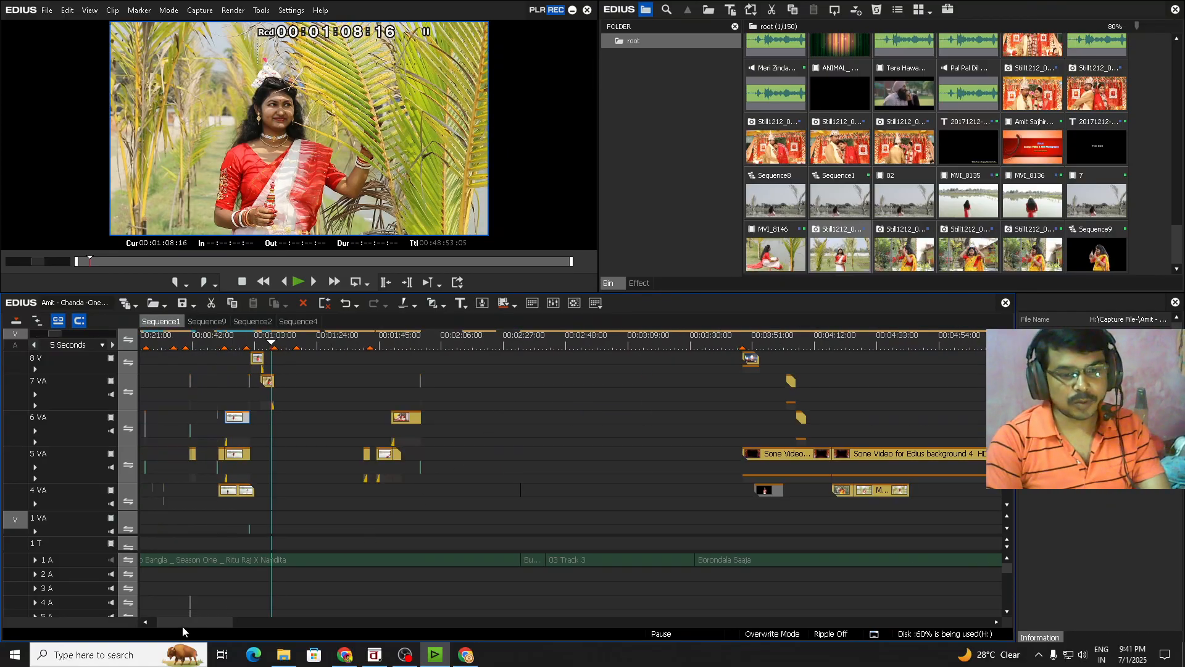
pyautogui.scroll(2, 393, 488)
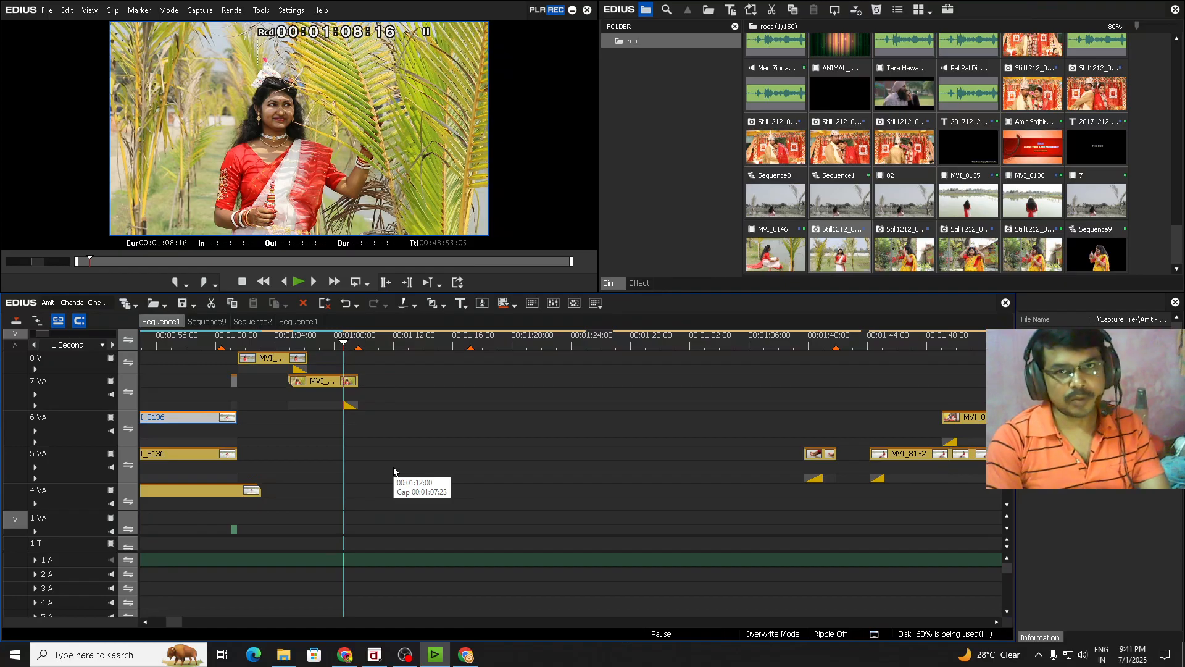
pyautogui.scroll(-2, 477, 448)
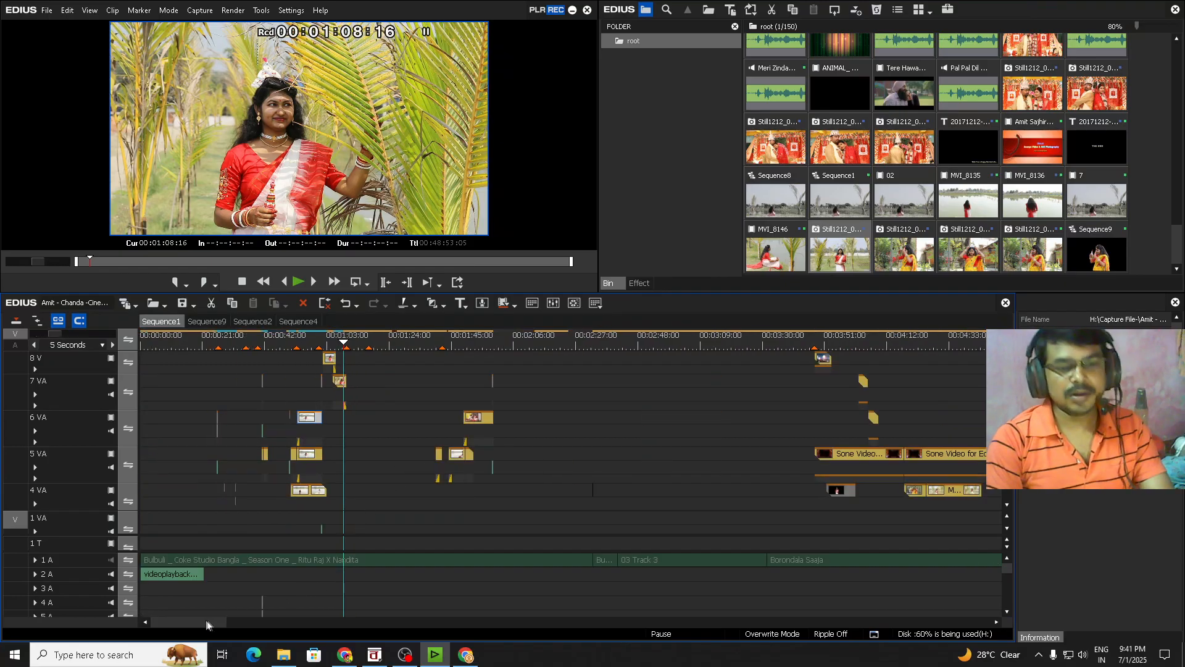
pyautogui.scroll(2, 353, 443)
pyautogui.click(251, 342)
pyautogui.scroll(1, 277, 339)
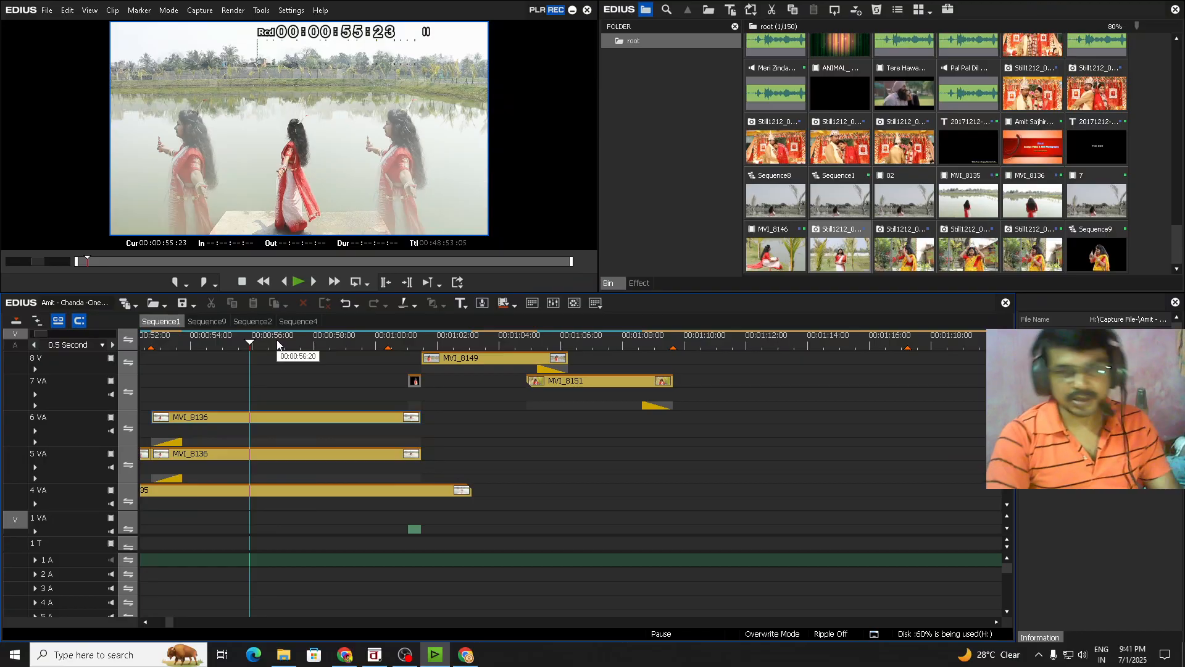
# Switch to Chrome to show the Facebook profile with the published video, minimize that window, and bring up the other Chrome window
pyautogui.click(468, 656)
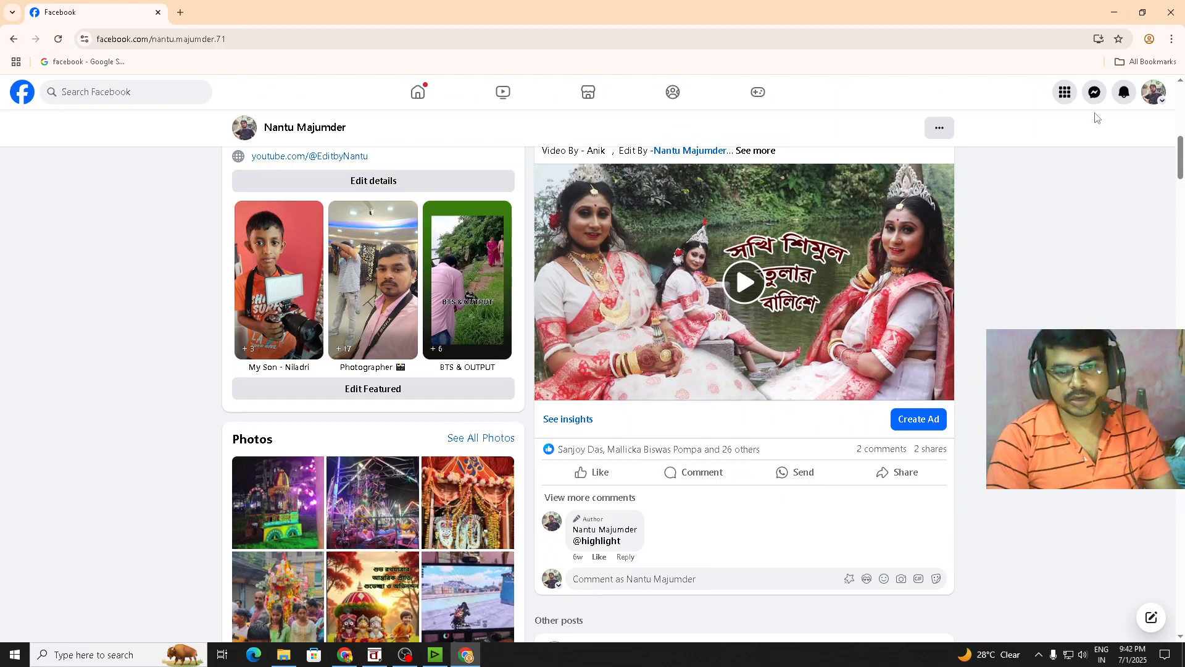
pyautogui.click(1115, 14)
pyautogui.click(344, 655)
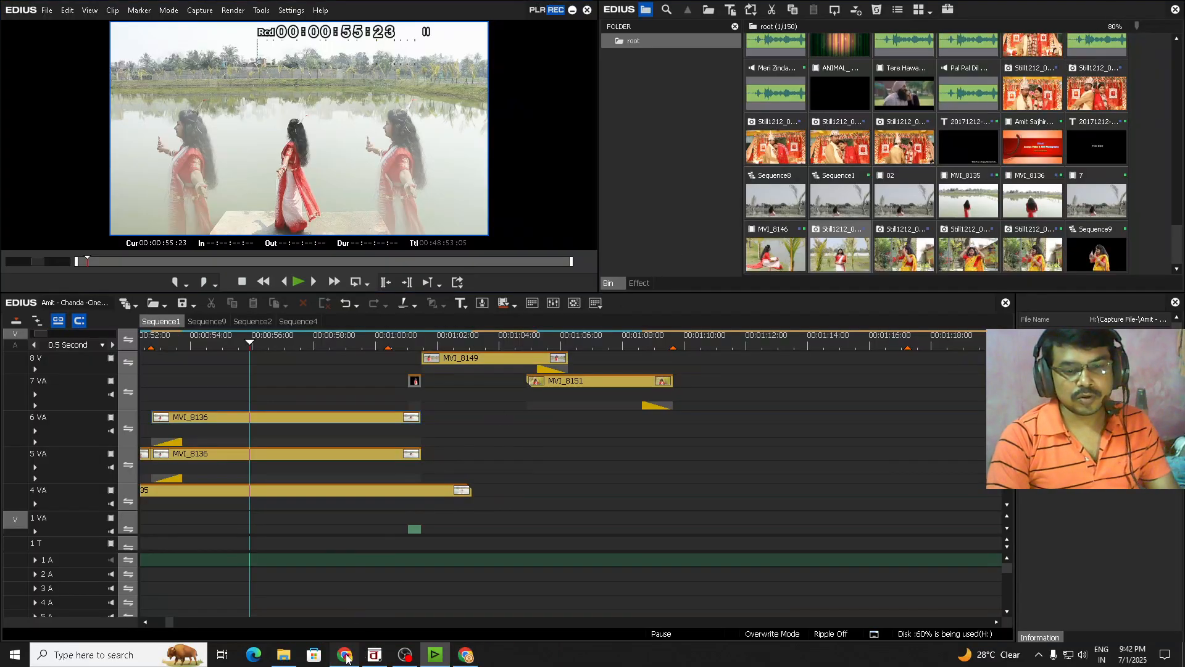